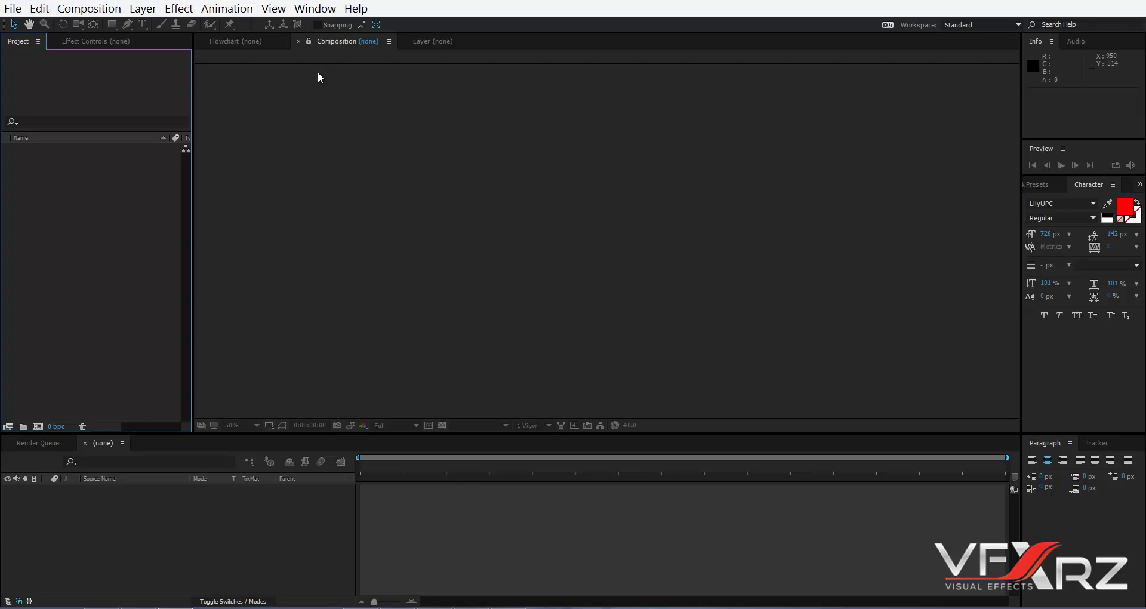
Create a new composition with the HDTV 1080 25 preset at 1920 × 1080 px and a duration of 0:01:00:00.
click(288, 299)
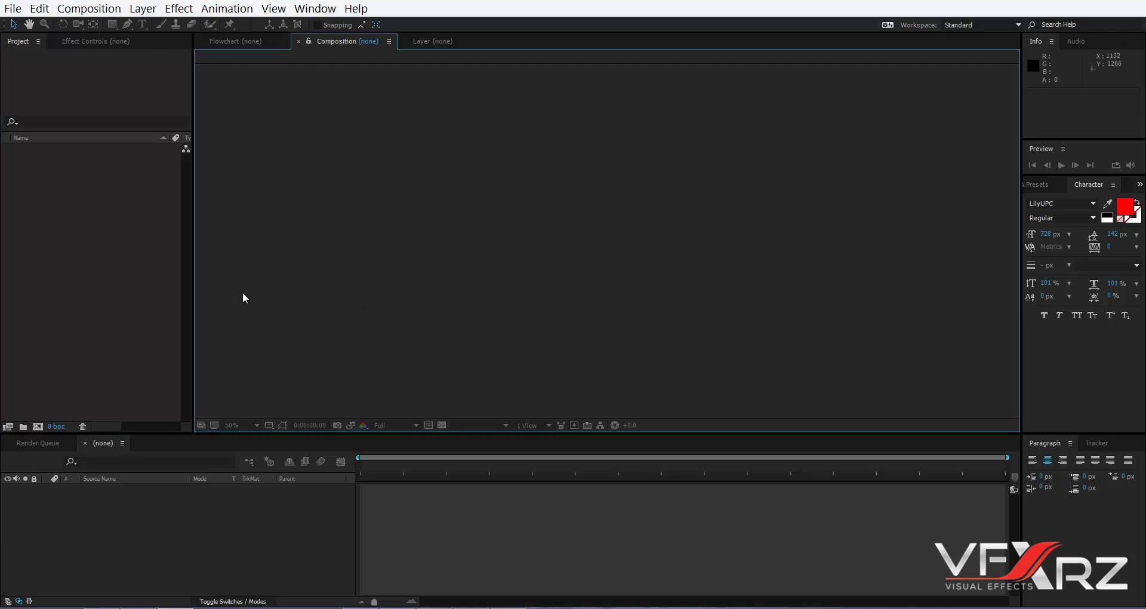
click(47, 342)
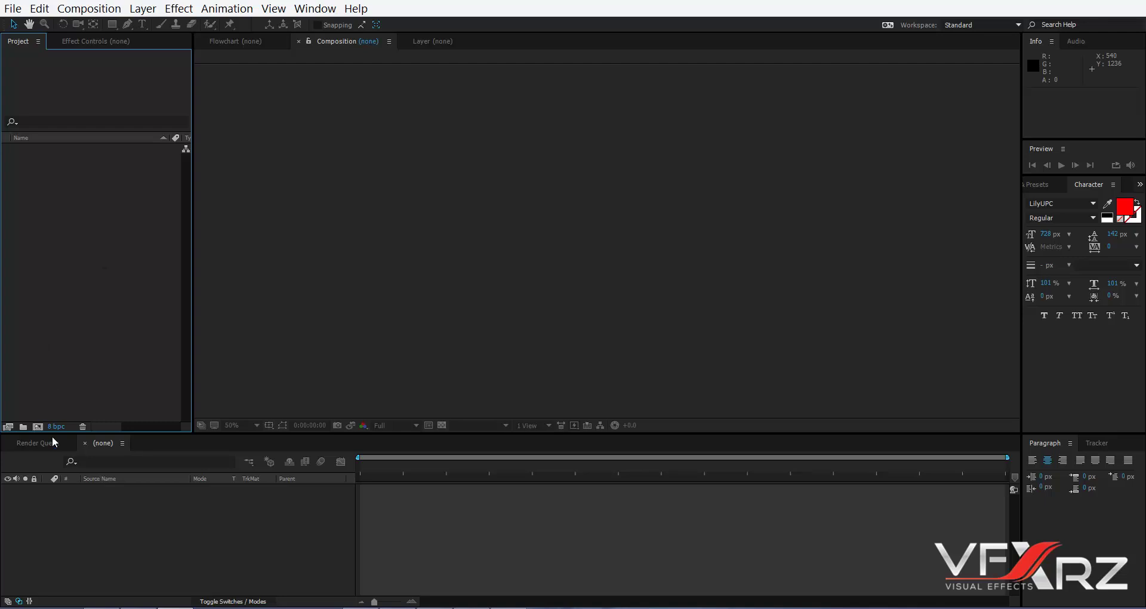
click(38, 426)
click(323, 423)
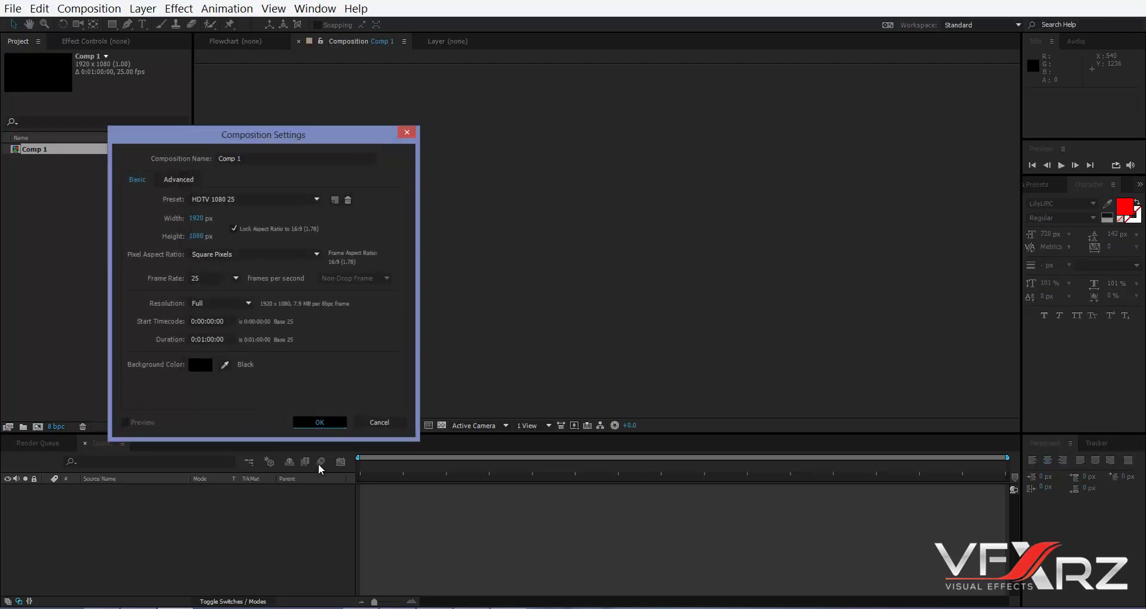
Add a white 1920 × 1080 px solid layer to the composition.
right_click(244, 523)
mouse_move(288, 466)
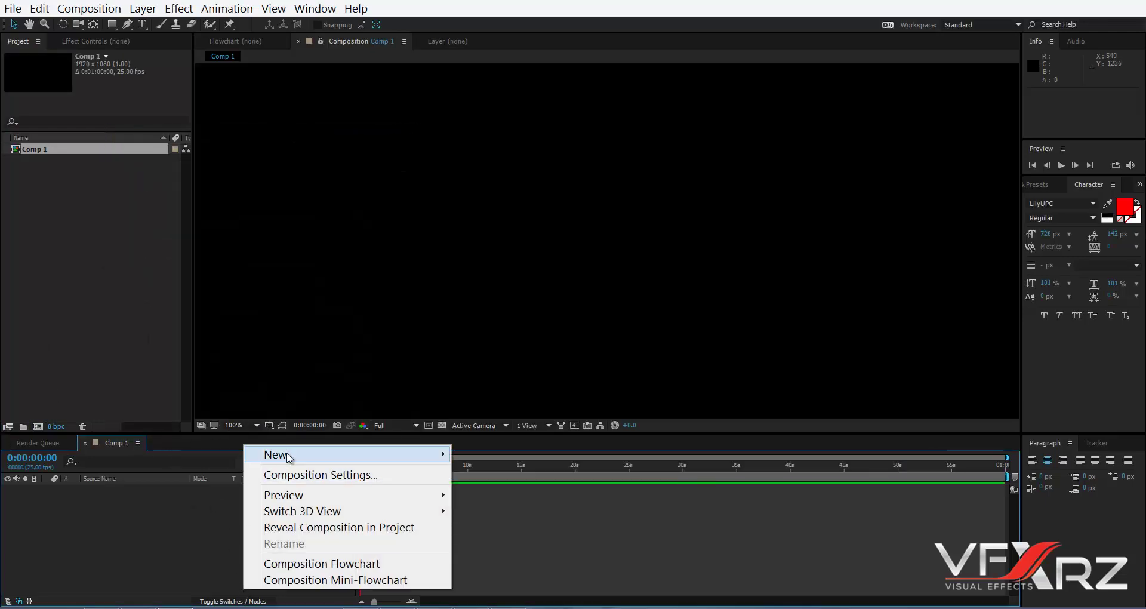
click(480, 491)
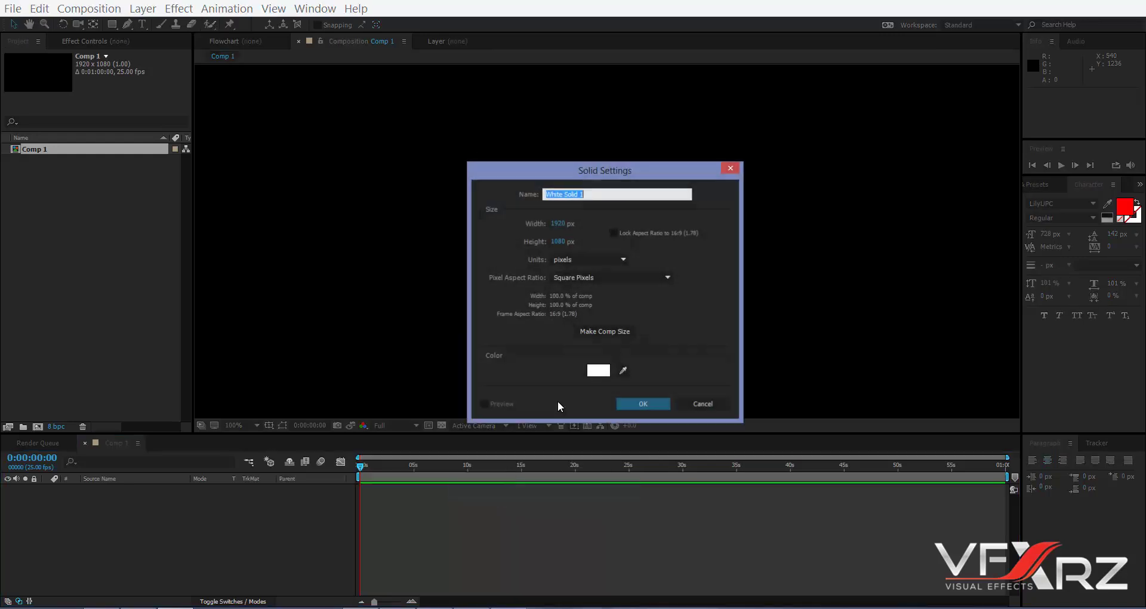
click(644, 396)
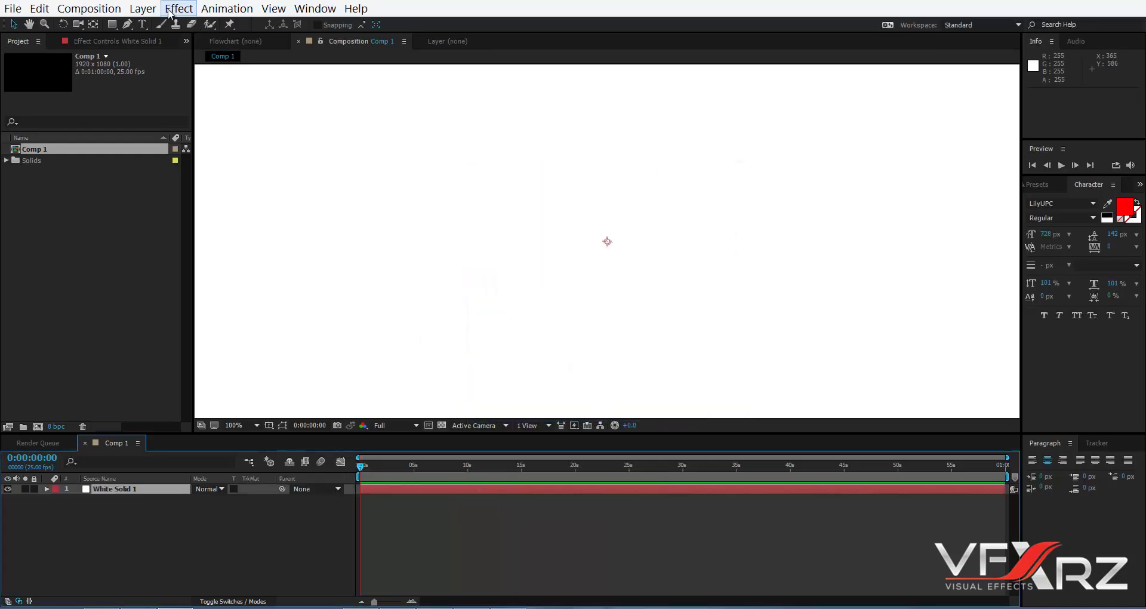
Apply the Trapcode Mir effect to the white solid and show the whole frame at 50% magnification.
click(173, 8)
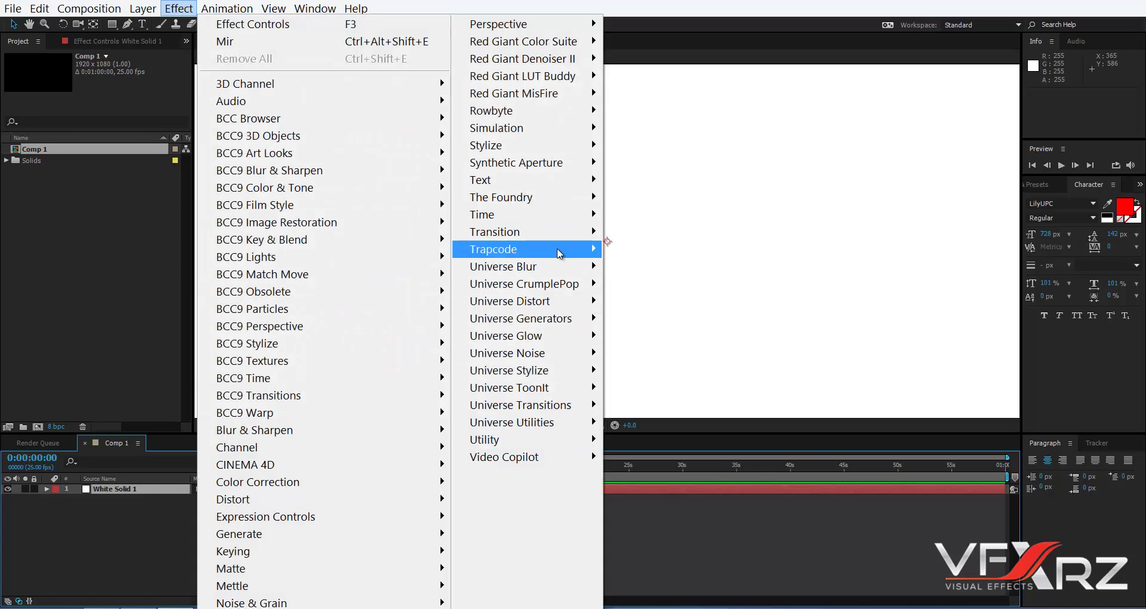
mouse_move(600, 254)
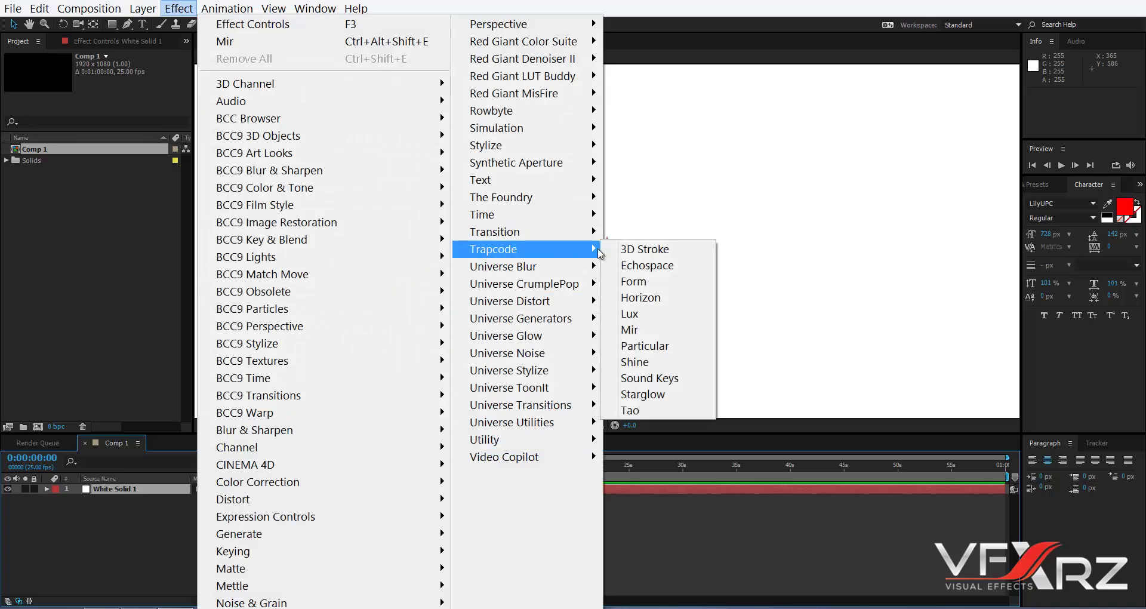
click(647, 335)
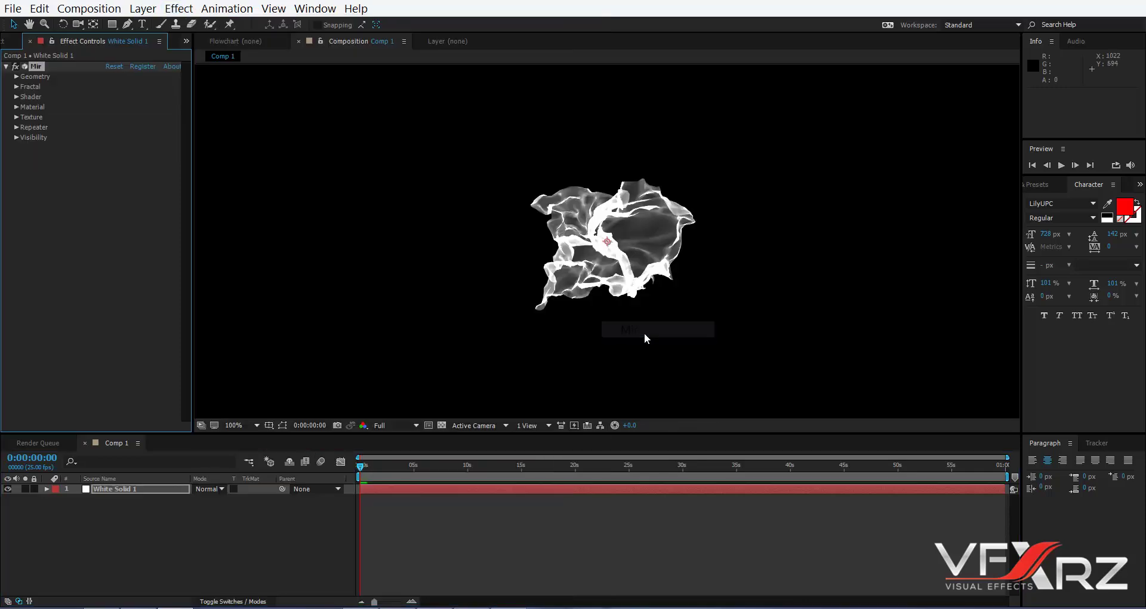
key(comma)
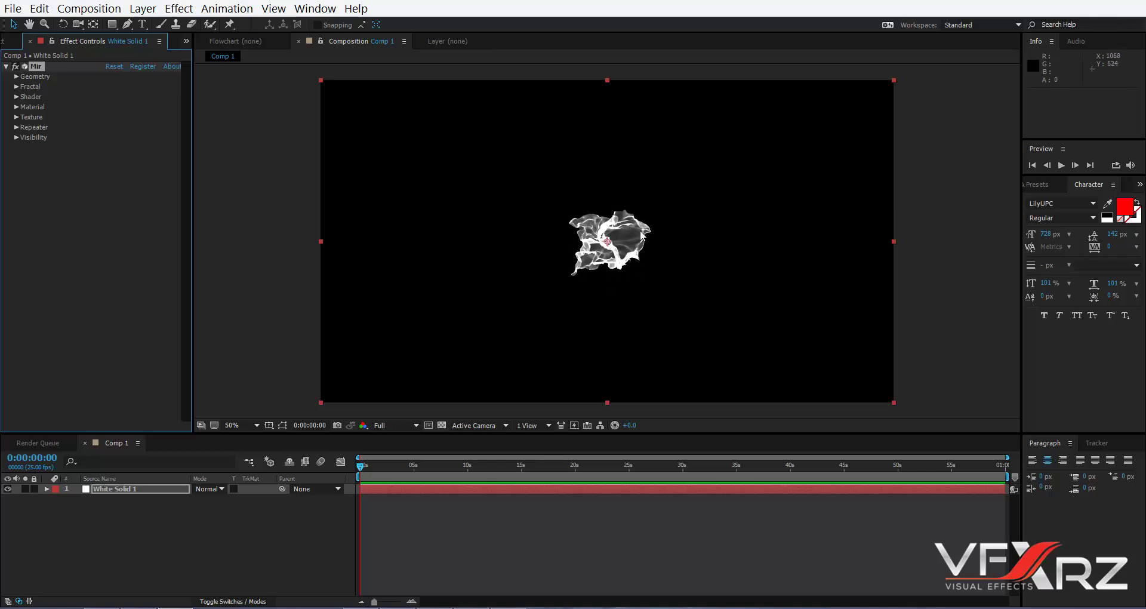
Add a two-node camera with the 35mm preset to the composition.
click(168, 546)
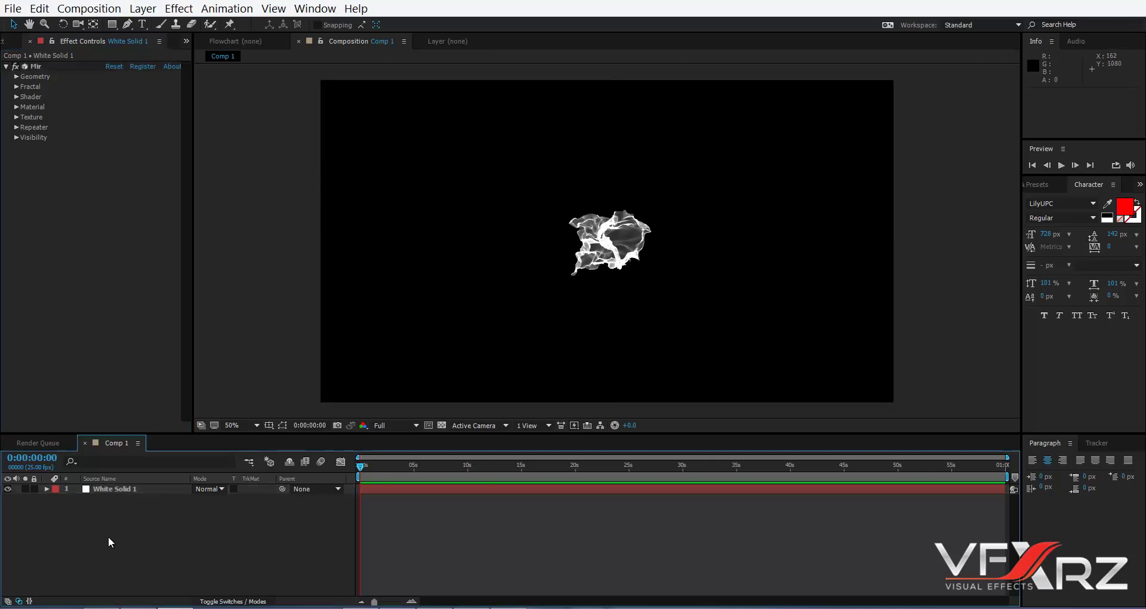
right_click(288, 551)
mouse_move(380, 414)
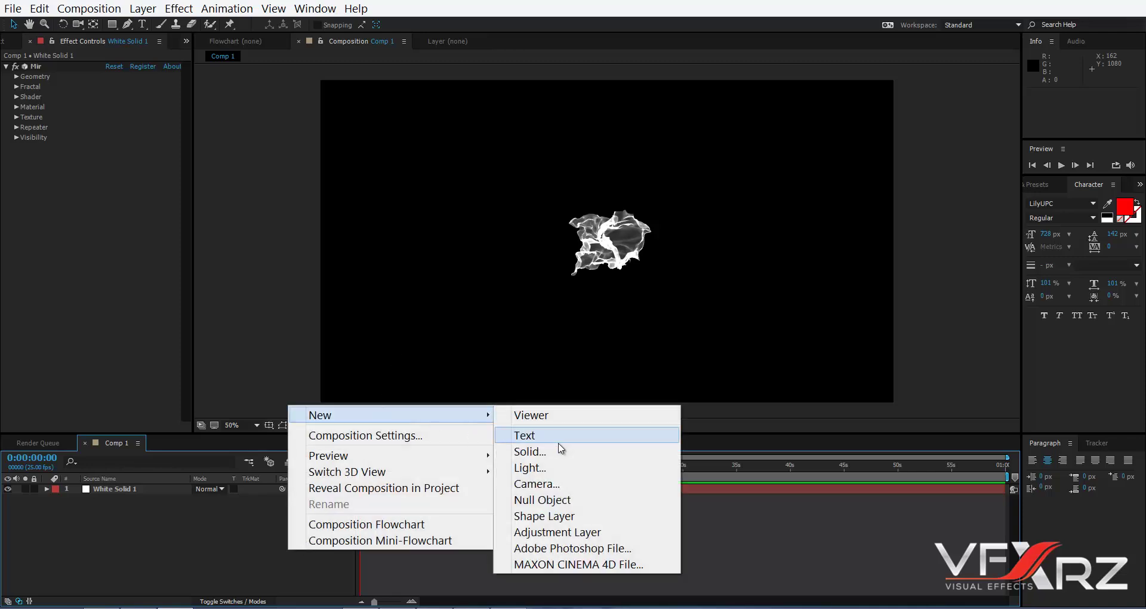
click(543, 483)
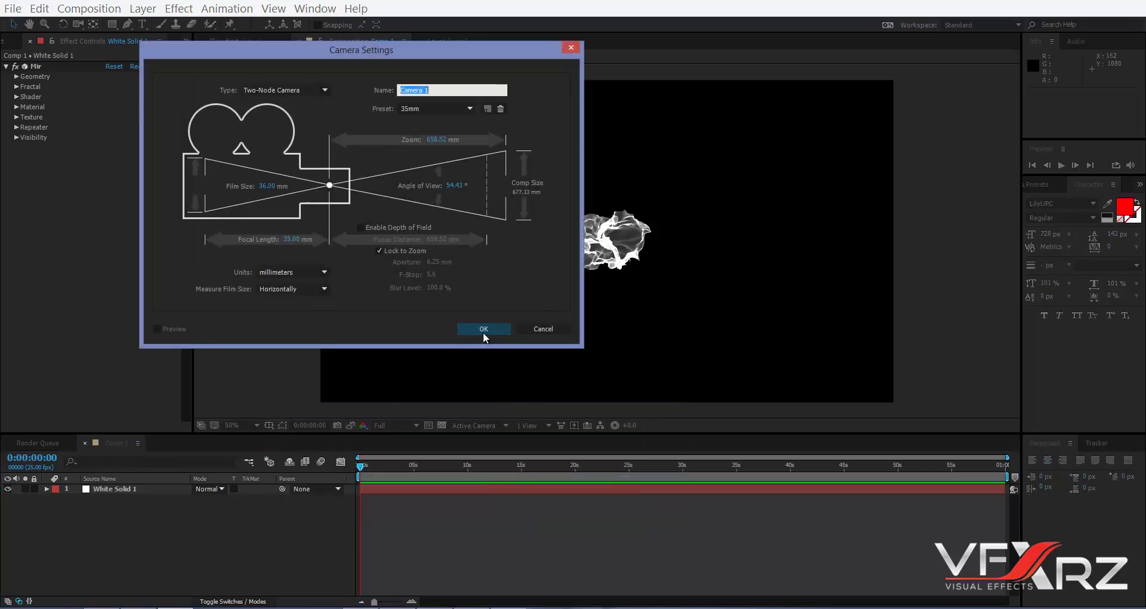
click(484, 329)
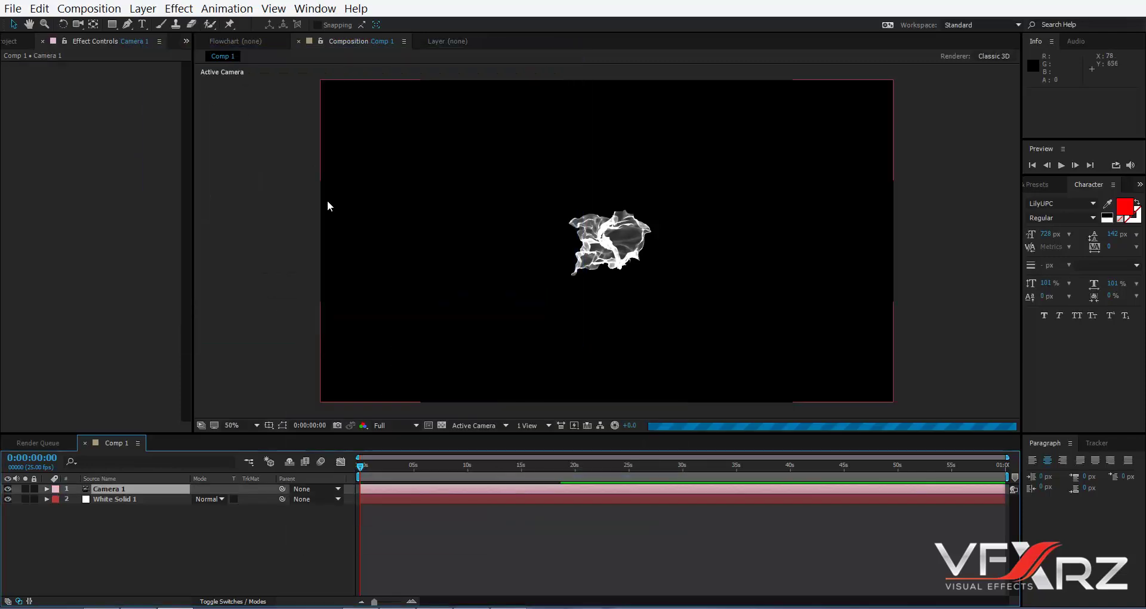
Dolly the camera closer with the camera tool so the Mir mesh fills more than half the frame height.
click(78, 24)
scroll(607, 214, up, 2)
scroll(704, 167, down, 8)
scroll(574, 393, up, 8)
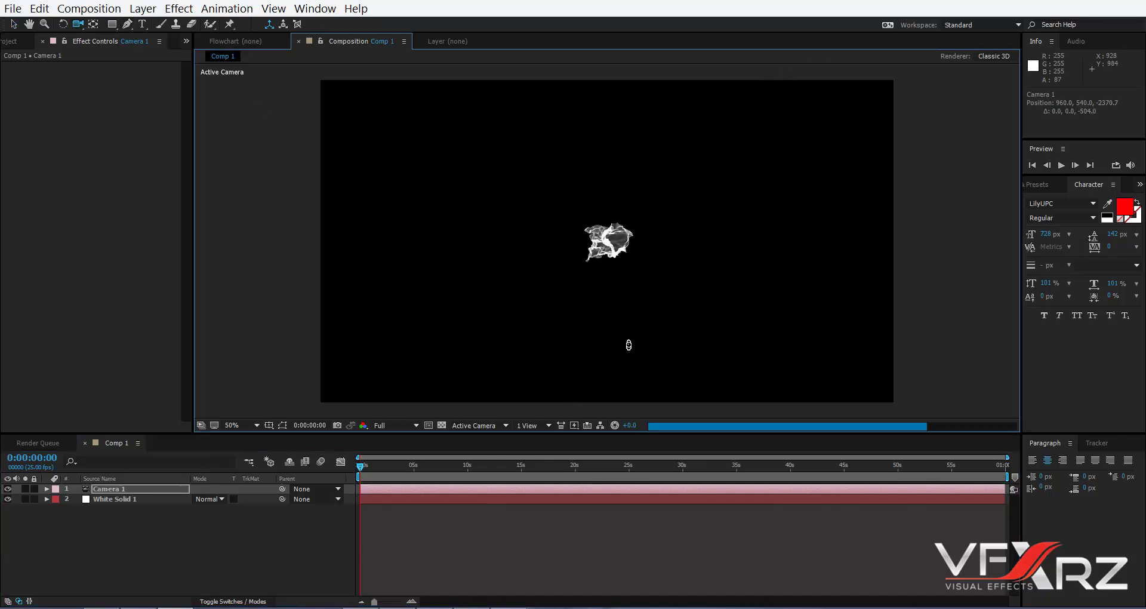
scroll(665, 307, down, 10)
scroll(730, 238, down, 10)
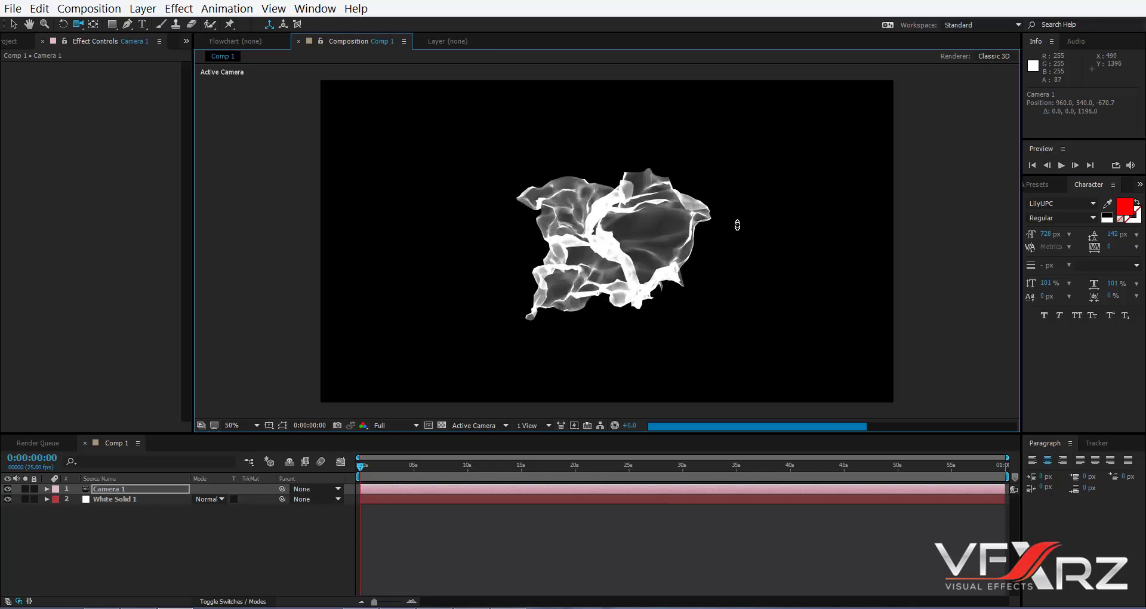
scroll(755, 210, up, 5)
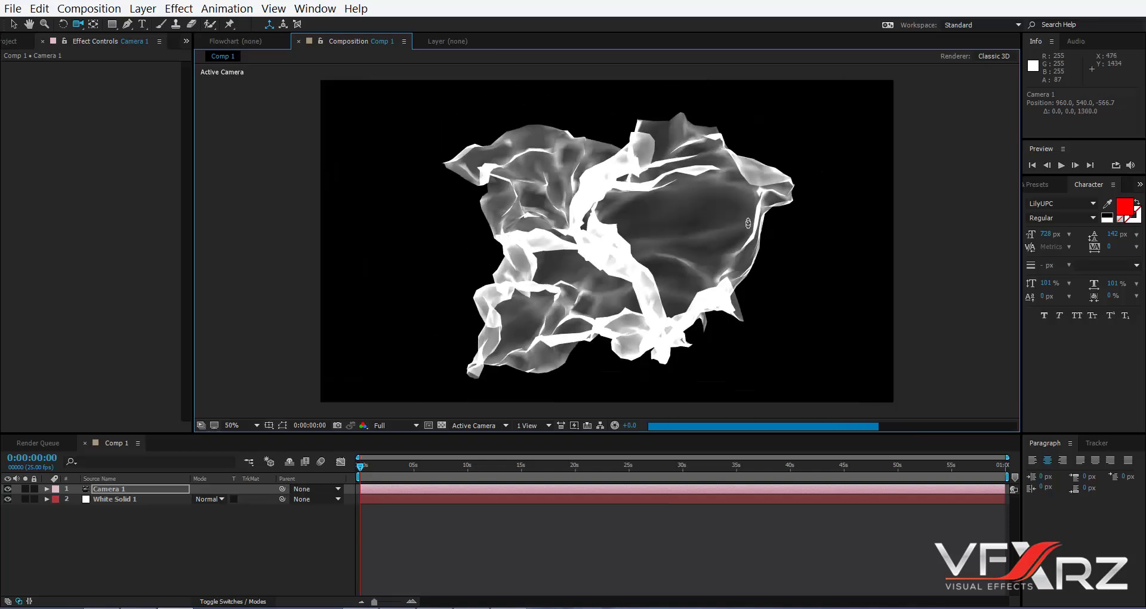
In the white solid's Mir geometry settings, set Position XY to 960, 547 and Position Z to -30.
click(123, 498)
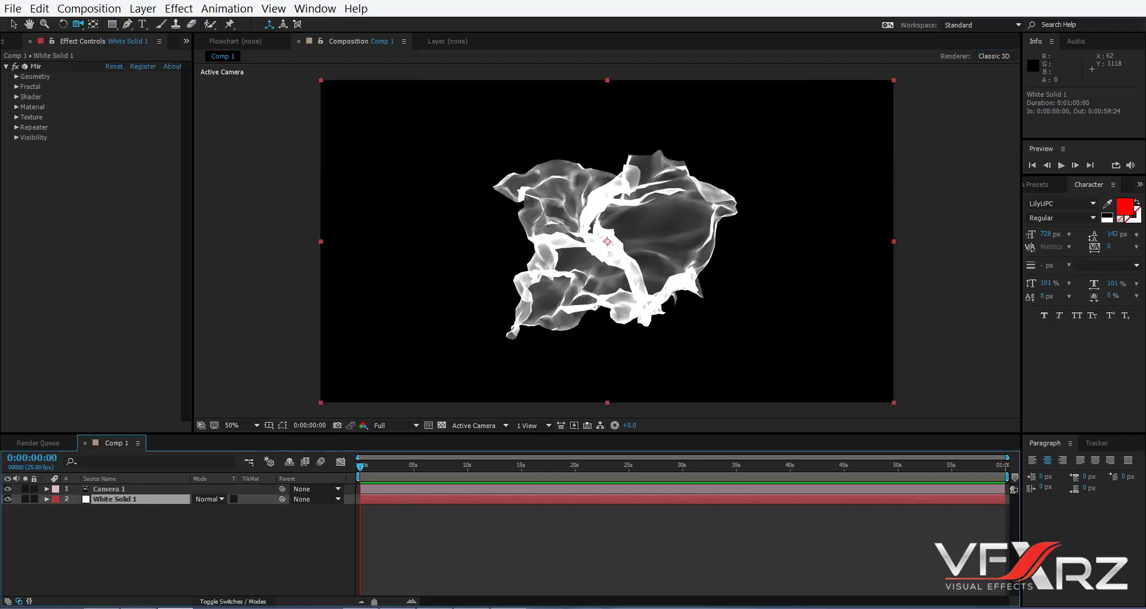
click(43, 82)
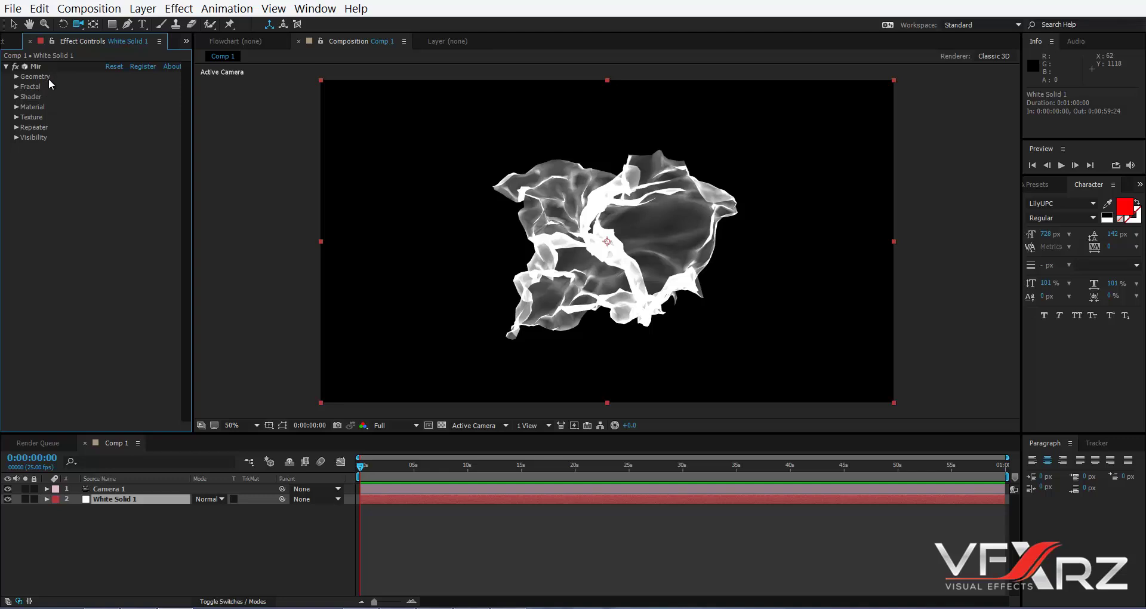
click(16, 77)
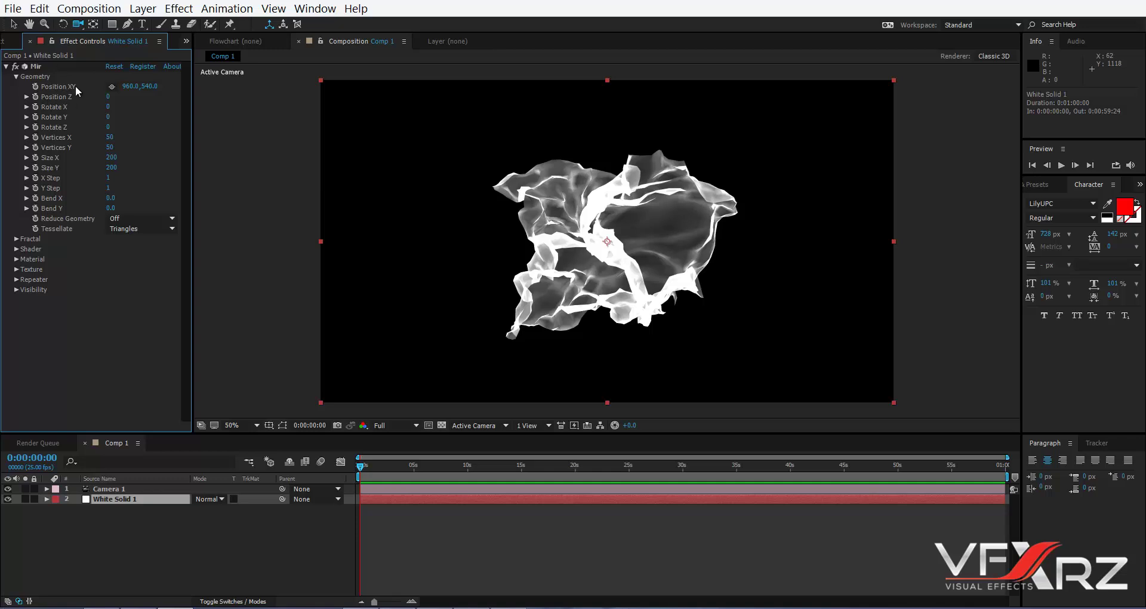
drag(148, 86, 64, 81)
drag(150, 85, 119, 91)
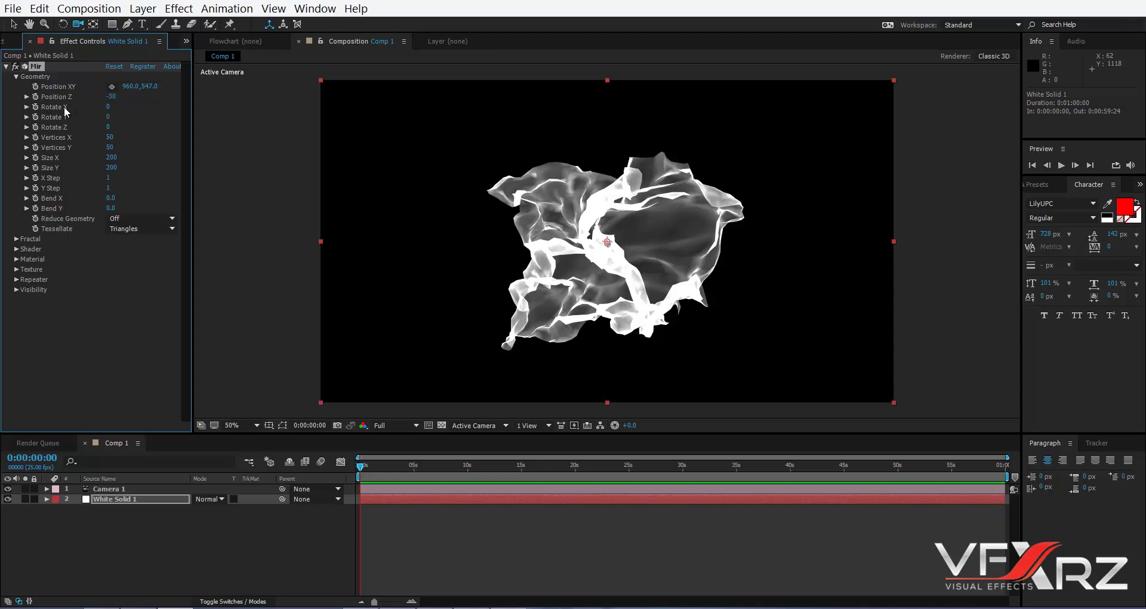
Try a Rotate X value of about -89 on the Mir mesh and reset it to 0.
drag(111, 107, 94, 123)
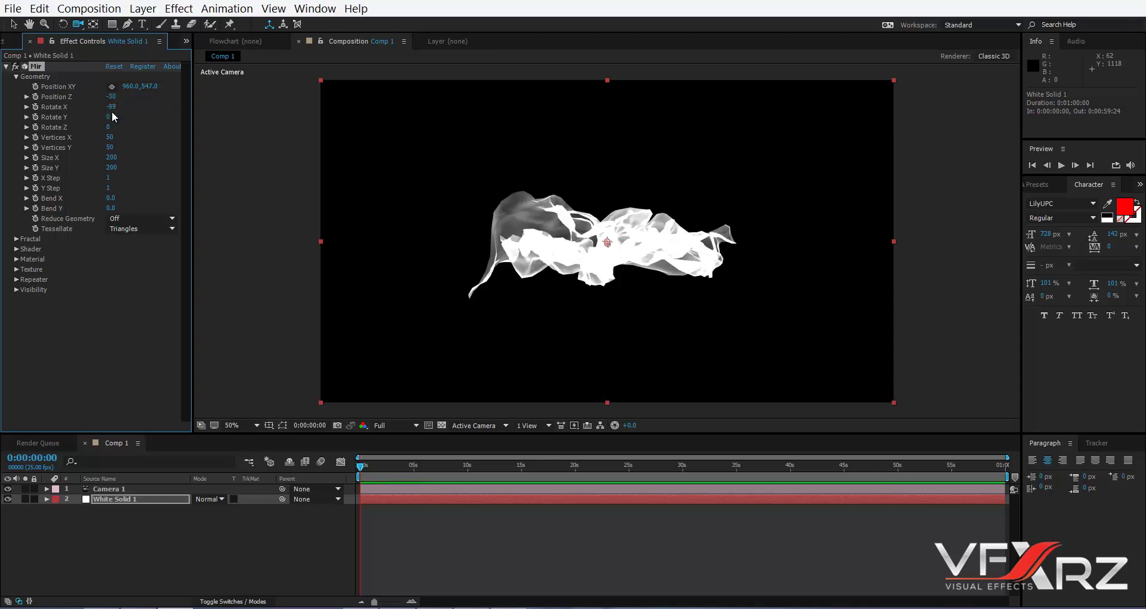
click(111, 106)
text(0)
key(Return)
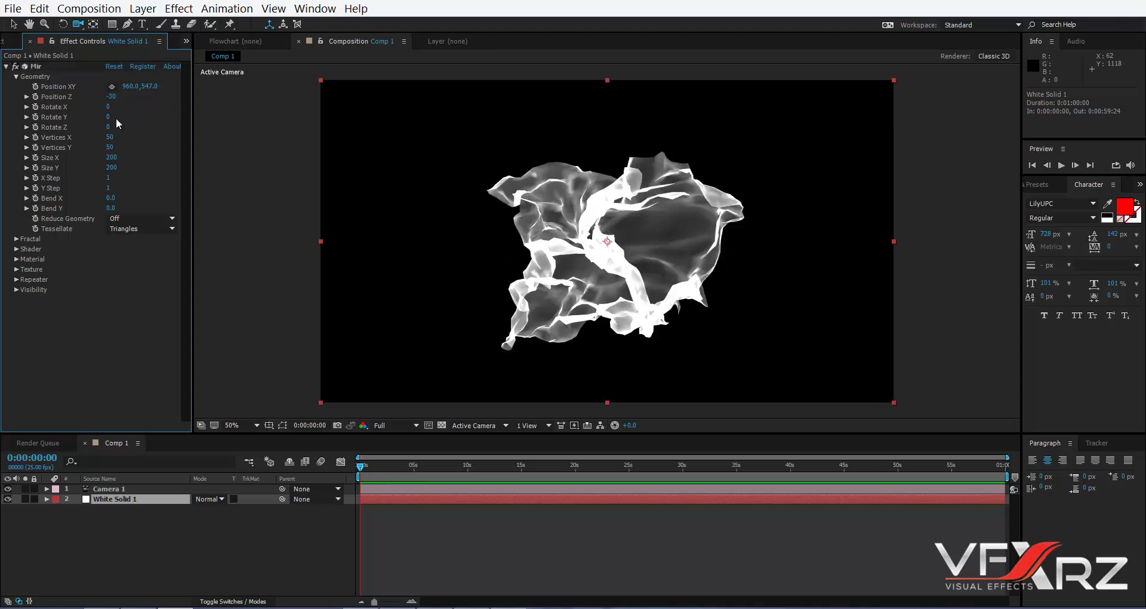
Try rotating the Mir mesh around Y and Z, resetting both Rotate Y and Rotate Z to 0.
mouse_move(106, 115)
mouse_down()
mouse_move(143, 117)
mouse_move(120, 131)
mouse_up()
click(108, 117)
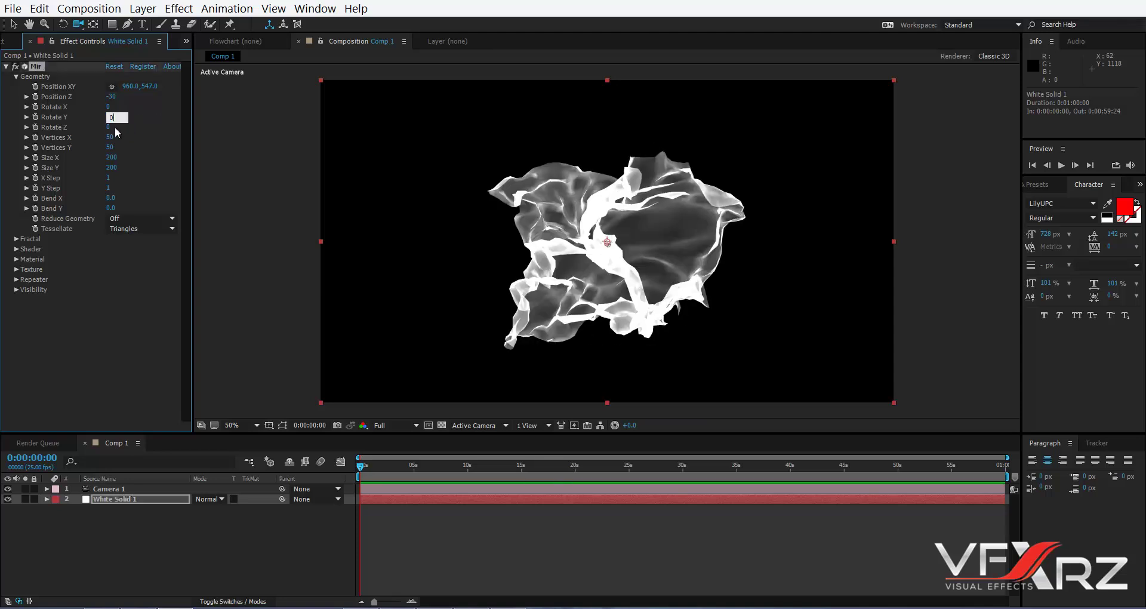
text(0)
key(Return)
mouse_move(108, 127)
mouse_down()
mouse_move(130, 129)
mouse_move(116, 127)
mouse_up()
click(109, 117)
key(Tab)
text(0)
key(Return)
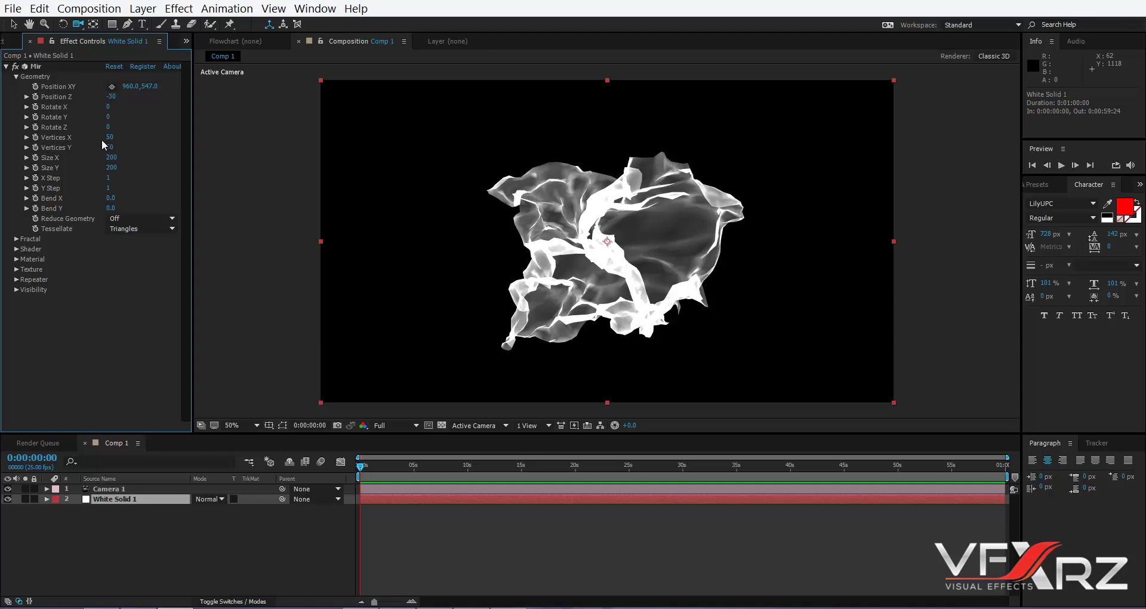
Raise the mesh's Vertices X to about 524 and dolly the camera in close to Z -98.8.
drag(107, 137, 402, 145)
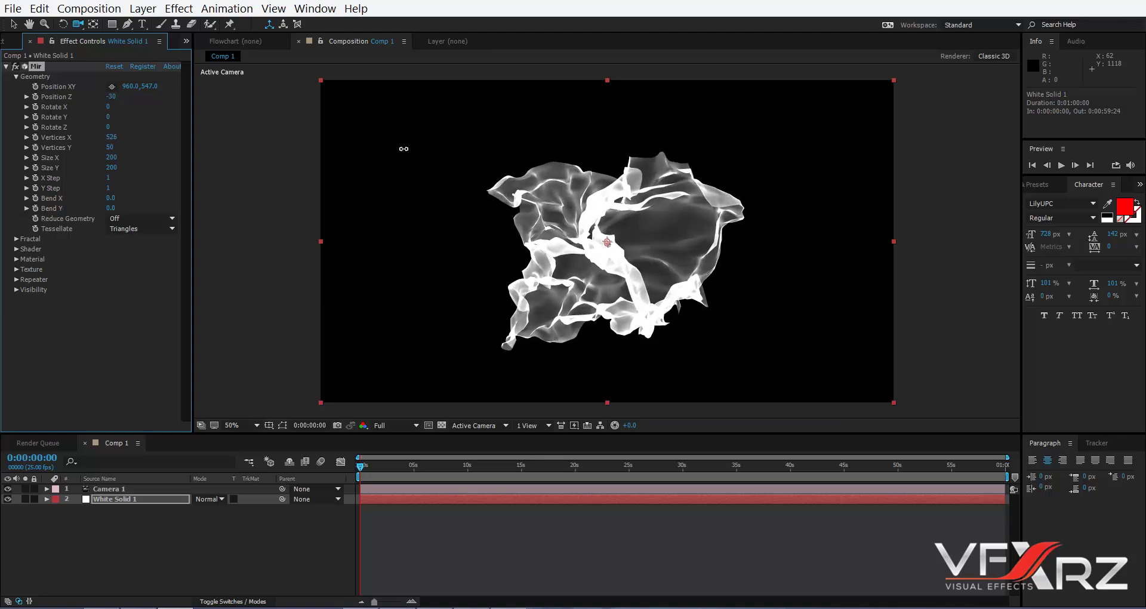
click(692, 174)
drag(693, 174, 743, 122)
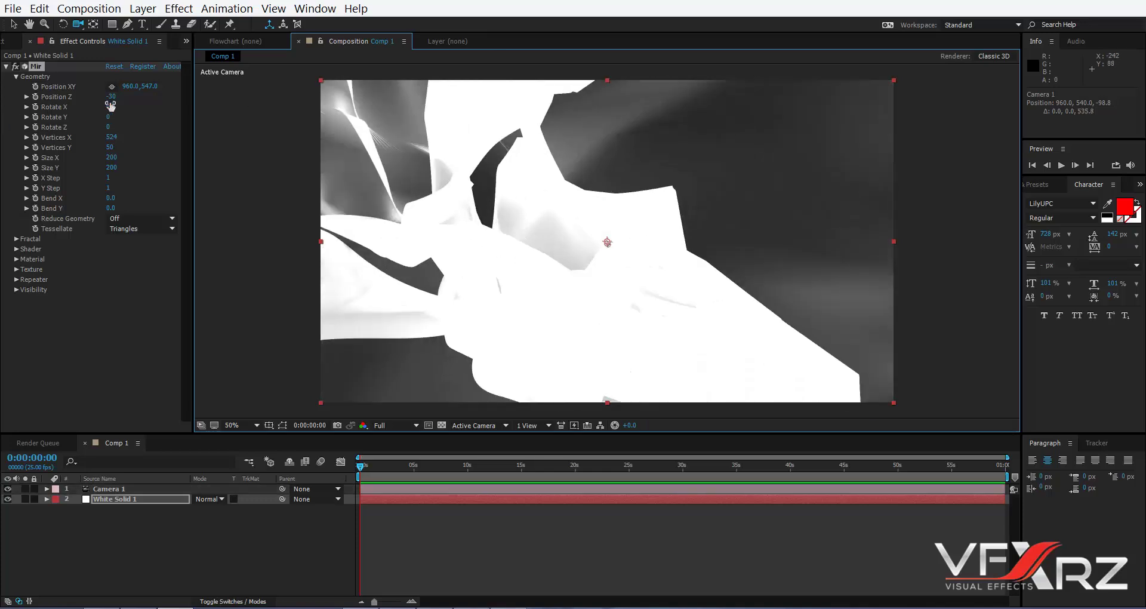
Lower the mesh's Vertices X to 2 and dolly the camera out to about Z -280.5.
mouse_move(111, 137)
mouse_down()
mouse_move(103, 148)
mouse_move(115, 139)
mouse_move(3, 149)
mouse_up()
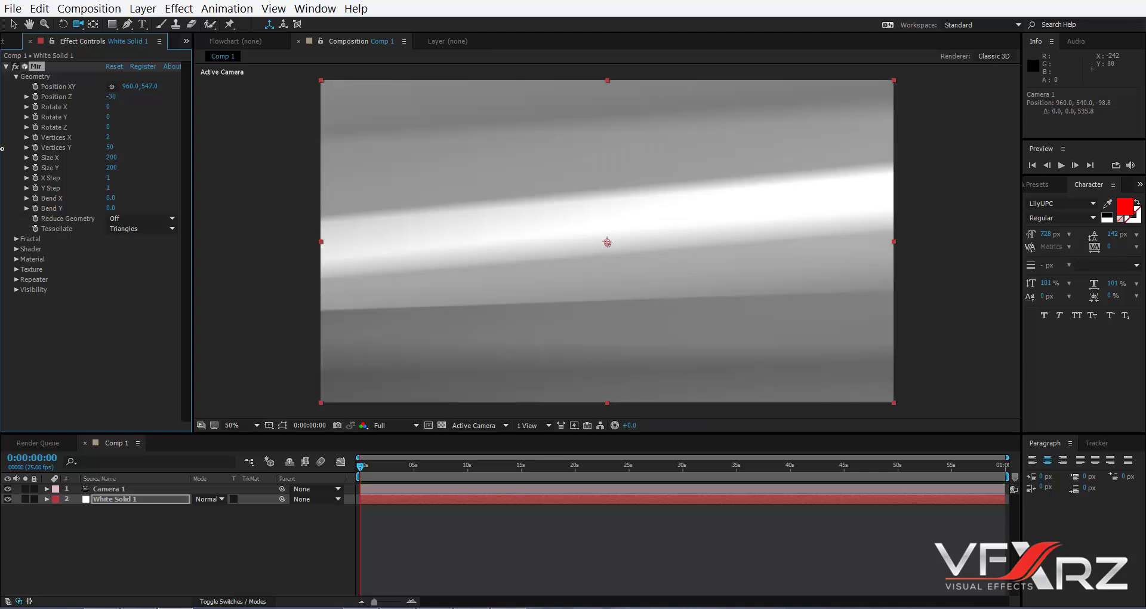
drag(547, 233, 465, 374)
scroll(533, 238, down, 3)
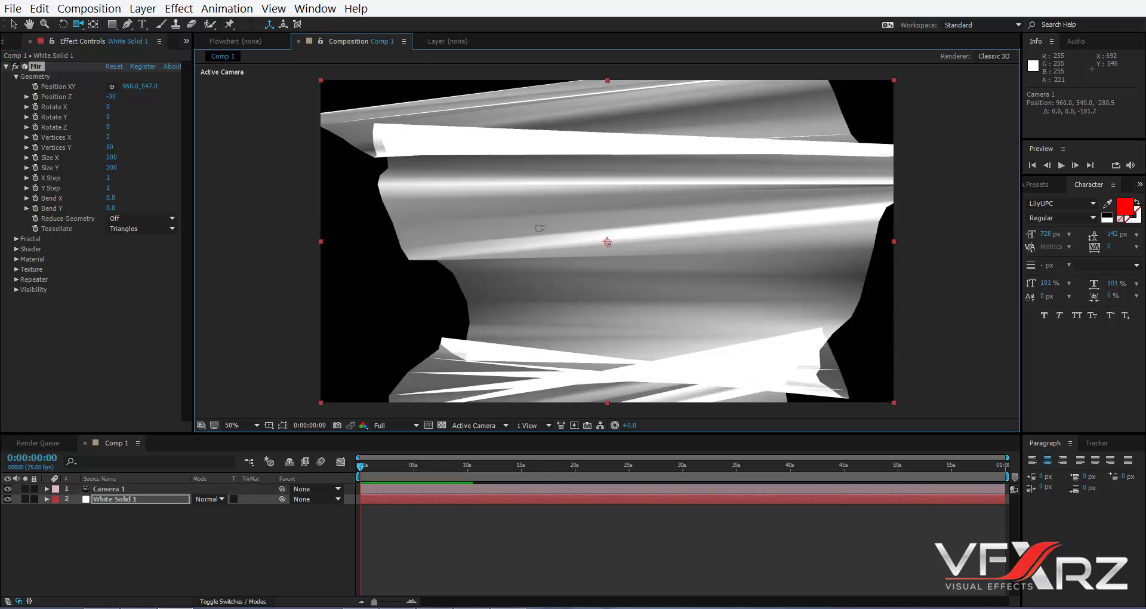
Adjust the mesh resolution to 191 for Vertices X and 245 for Vertices Y.
drag(111, 147, 131, 150)
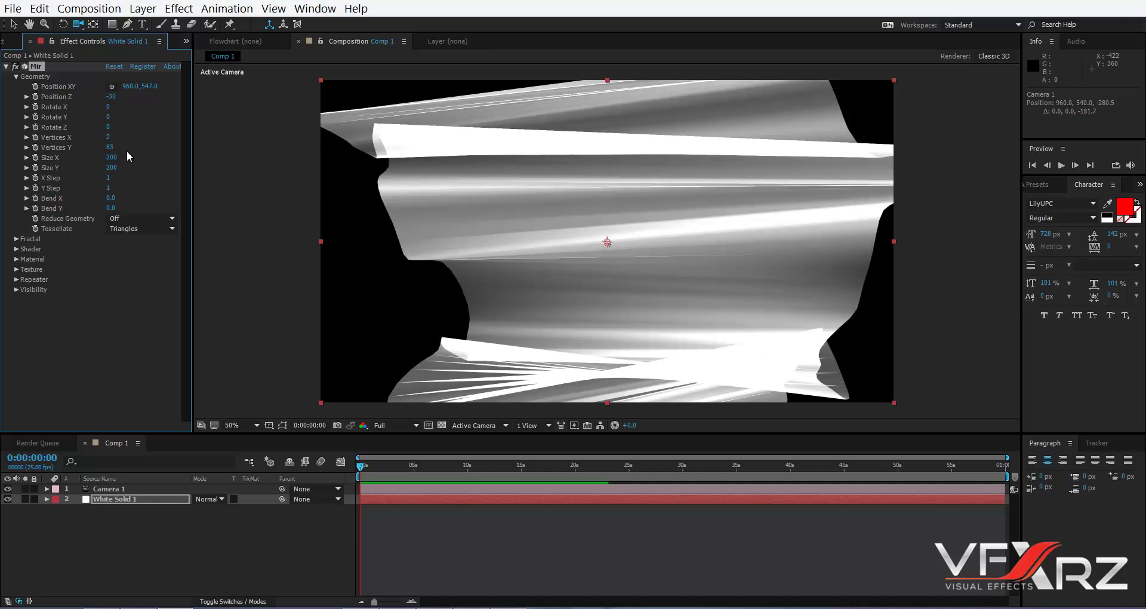
drag(120, 137, 128, 136)
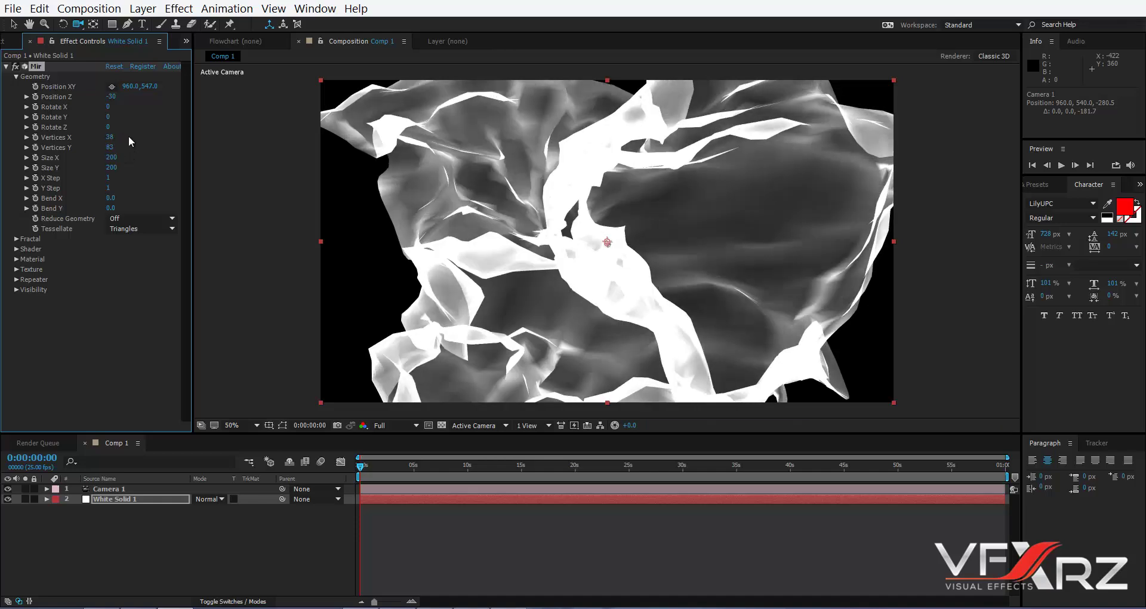
drag(108, 139, 303, 149)
drag(210, 145, 203, 145)
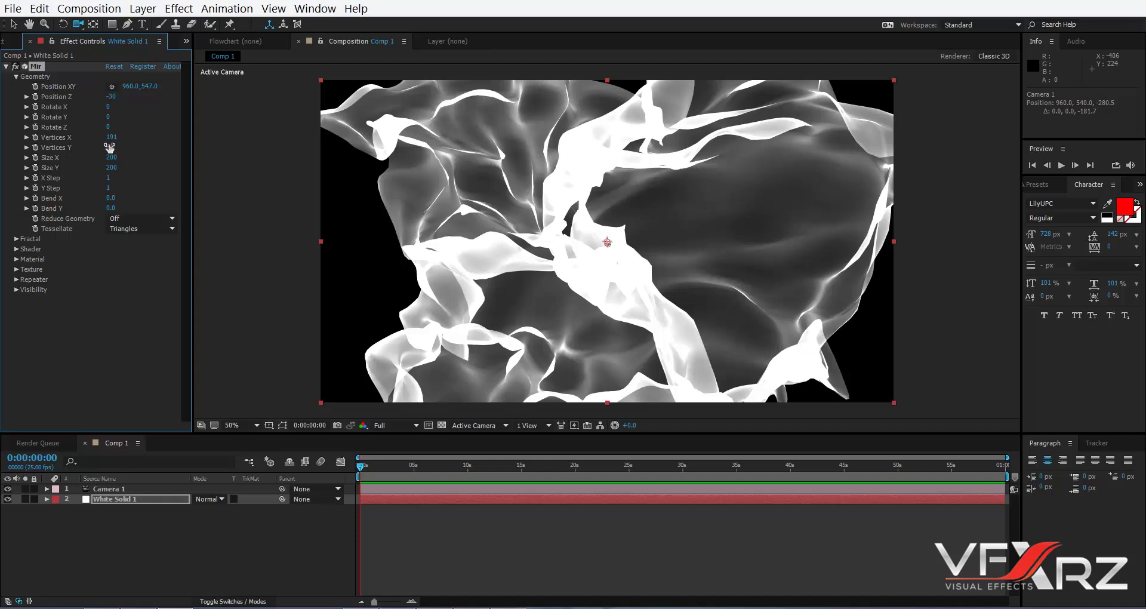
drag(102, 145, 153, 157)
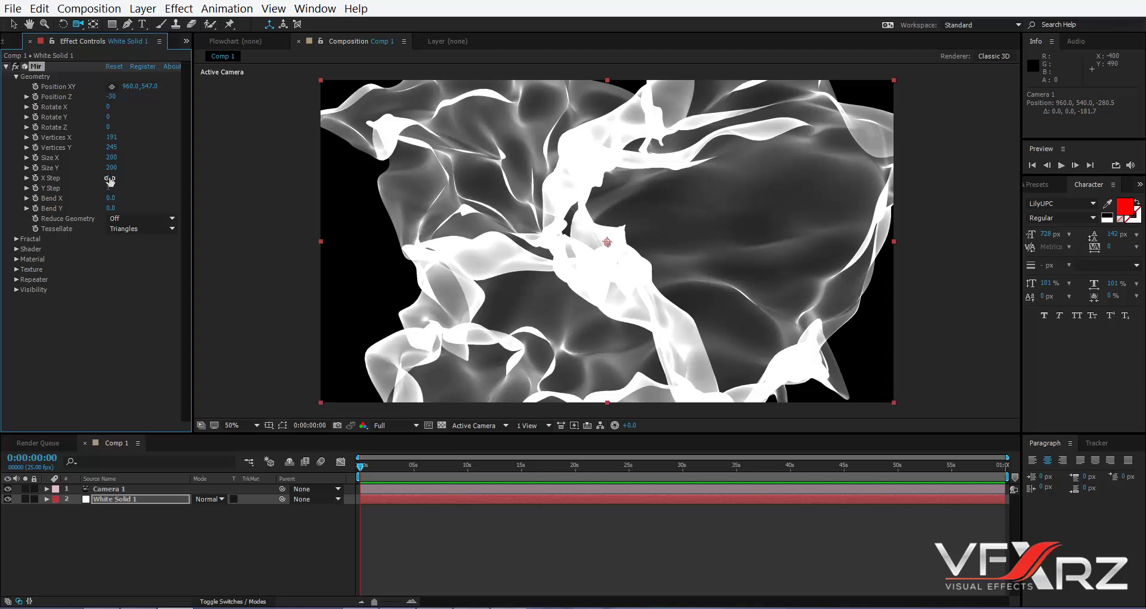
Set the Mir geometry's X Step and Y Step to 2 each.
drag(111, 178, 133, 177)
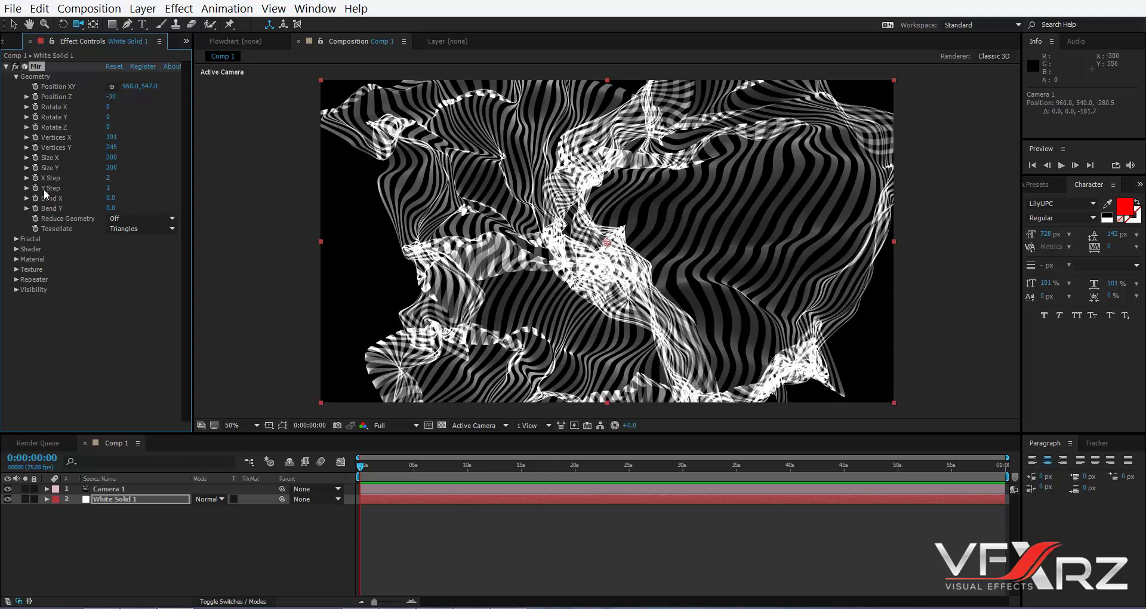
drag(109, 188, 127, 188)
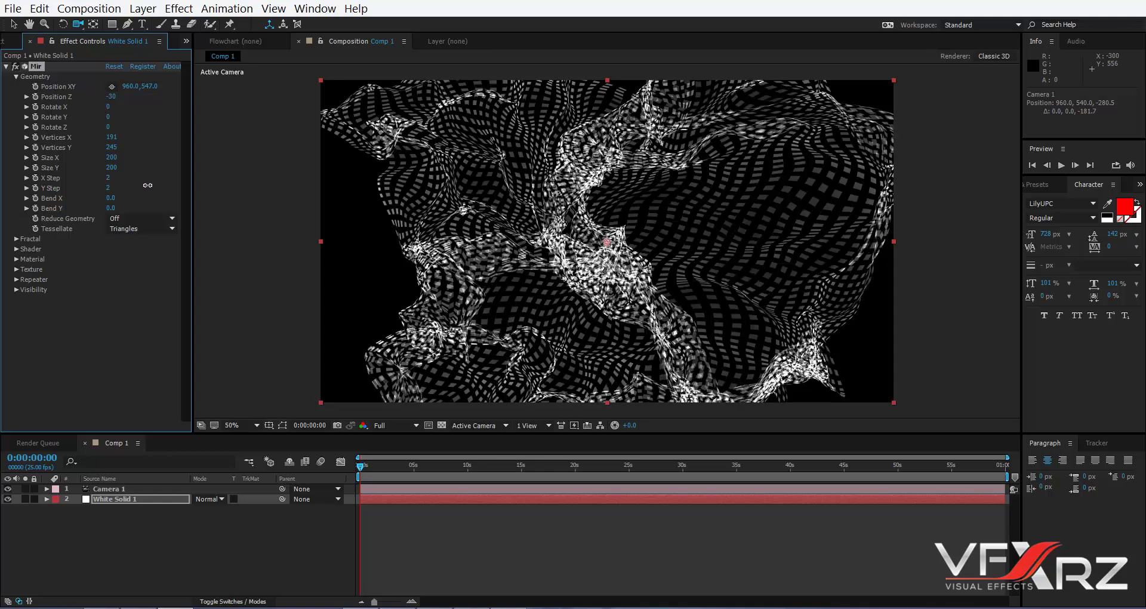
Dolly the camera out to about Z -317.8 and set the Mir geometry's X Step and Y Step to 1 each.
drag(692, 258, 683, 289)
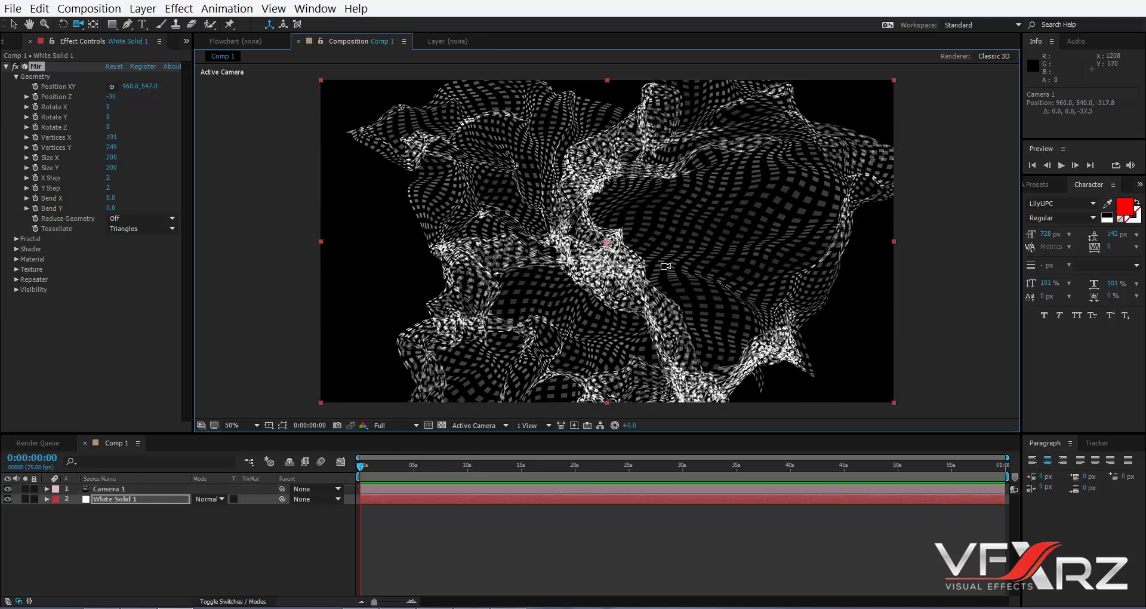
click(108, 178)
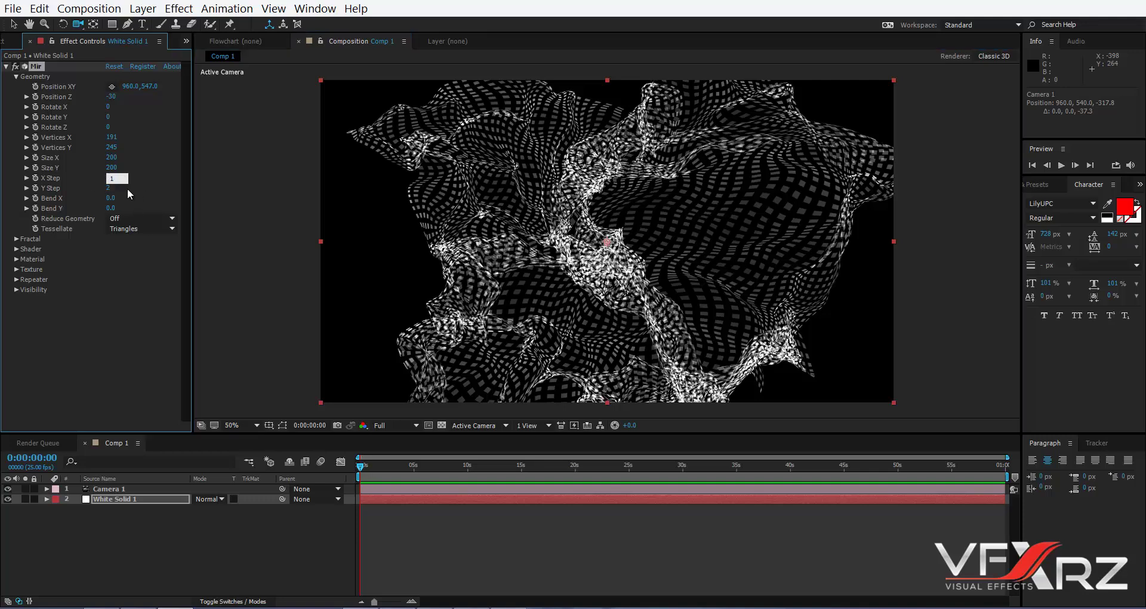
text(1)
key(Return)
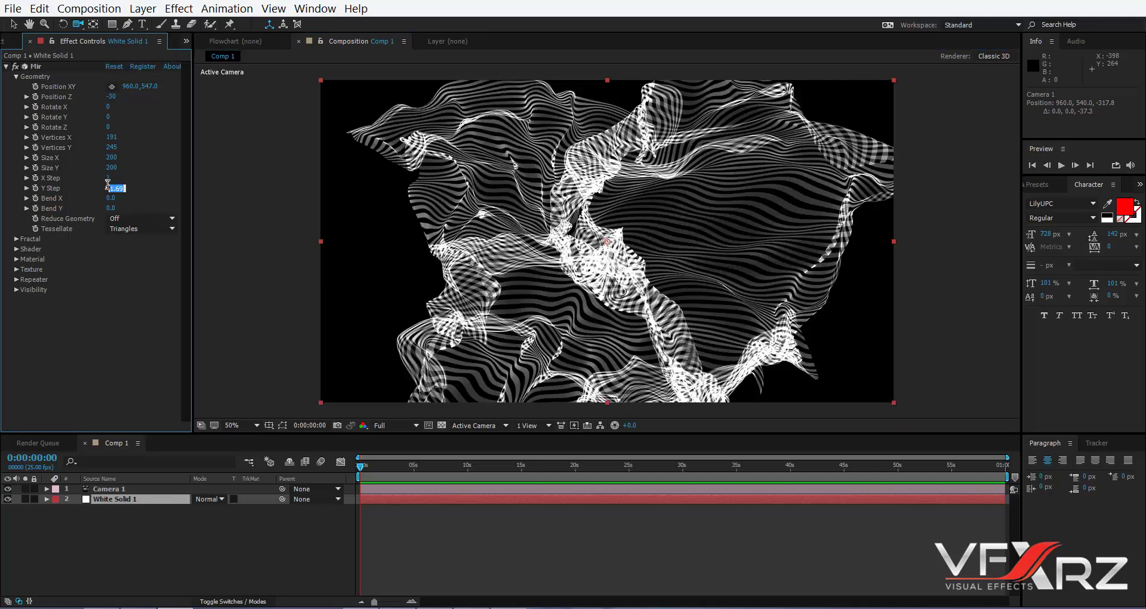
text(1)
key(Return)
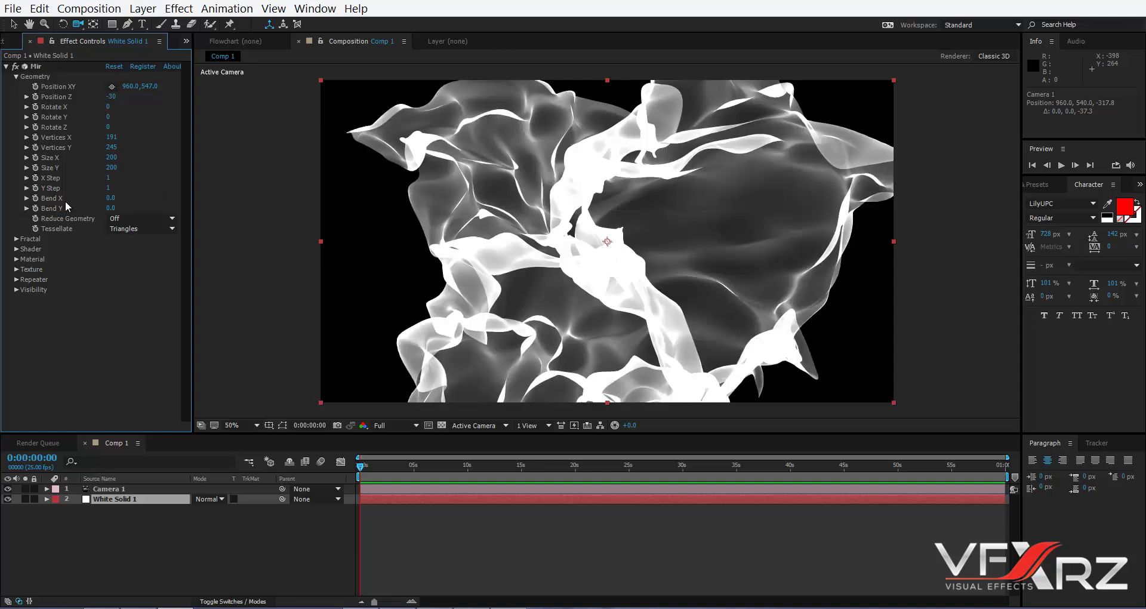
Bend the Mir mesh by setting Bend X to 0.4 and Bend Y to 0.1.
drag(110, 198, 287, 203)
drag(213, 210, 164, 215)
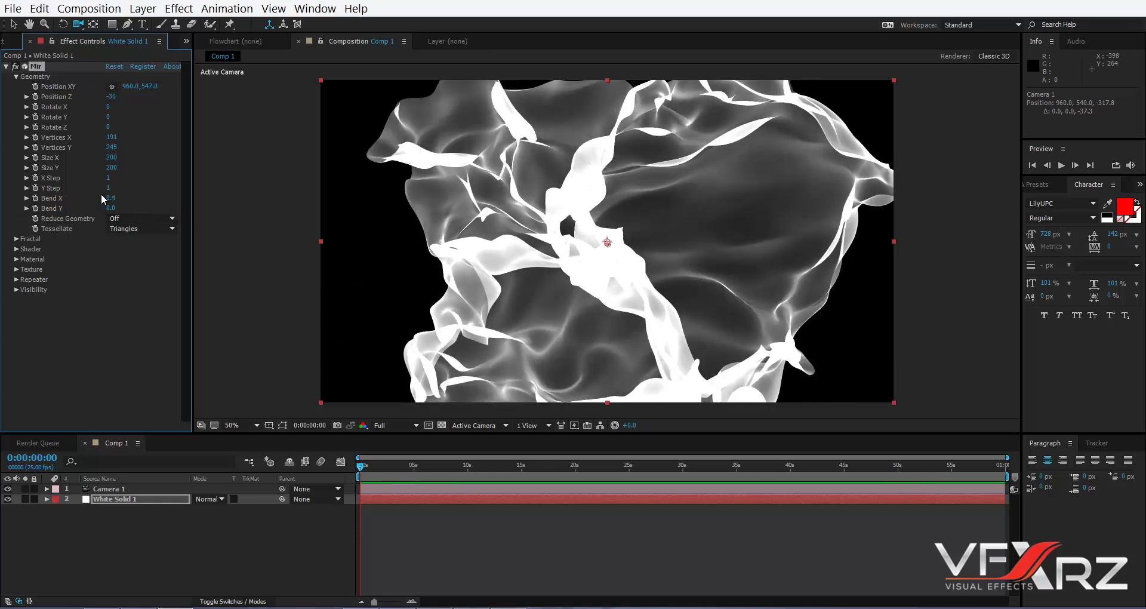
mouse_move(111, 208)
mouse_down()
mouse_move(262, 214)
mouse_move(120, 210)
mouse_up()
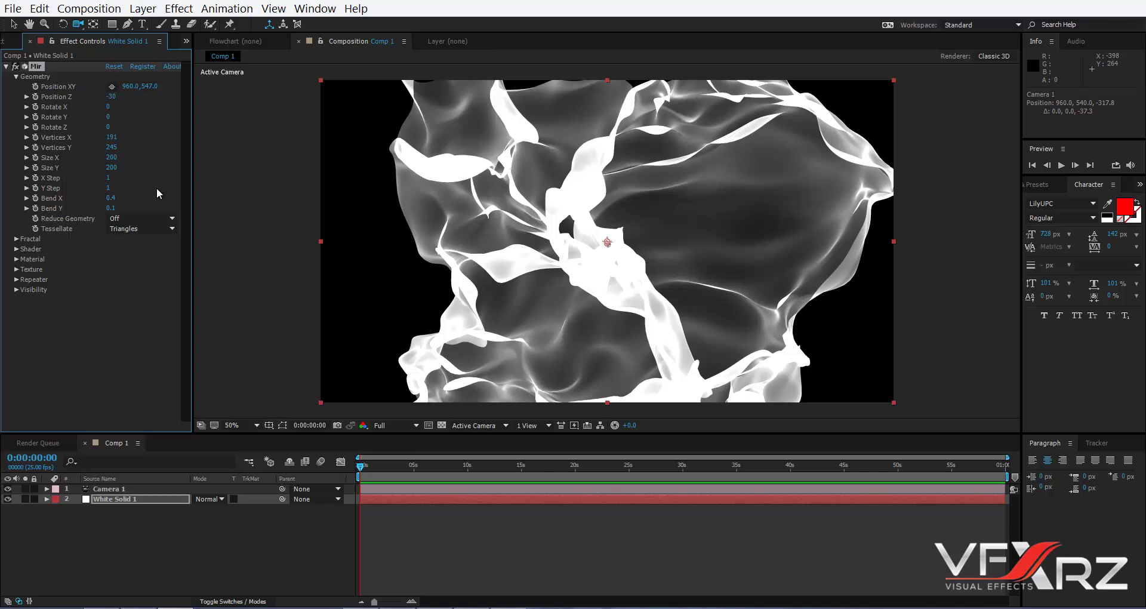
Try the Auto option for Reduce Geometry and return the setting to Off.
click(121, 218)
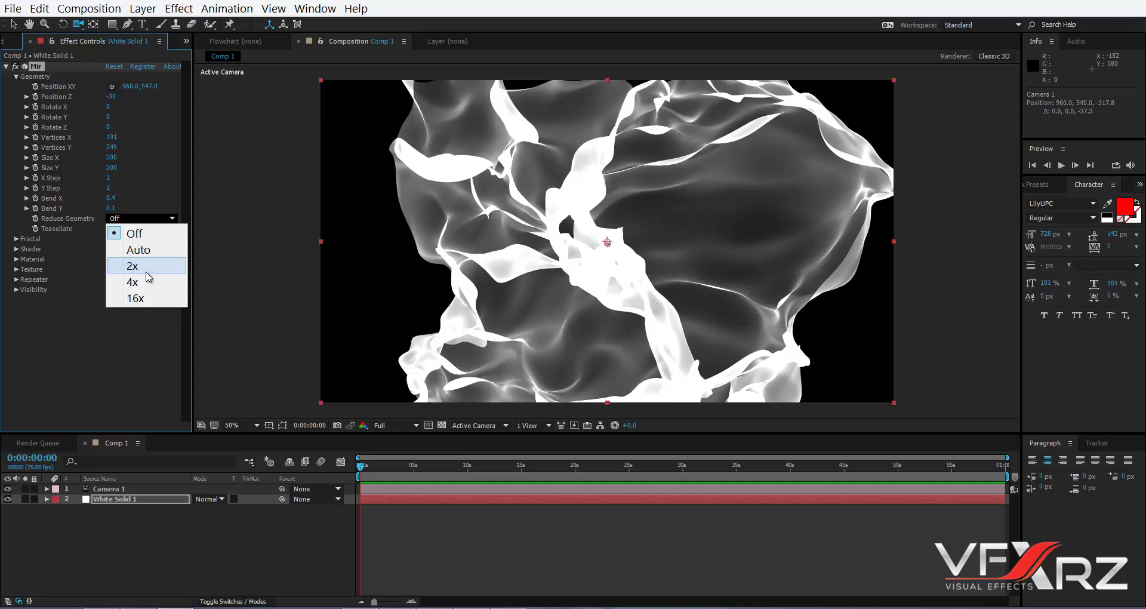
click(129, 253)
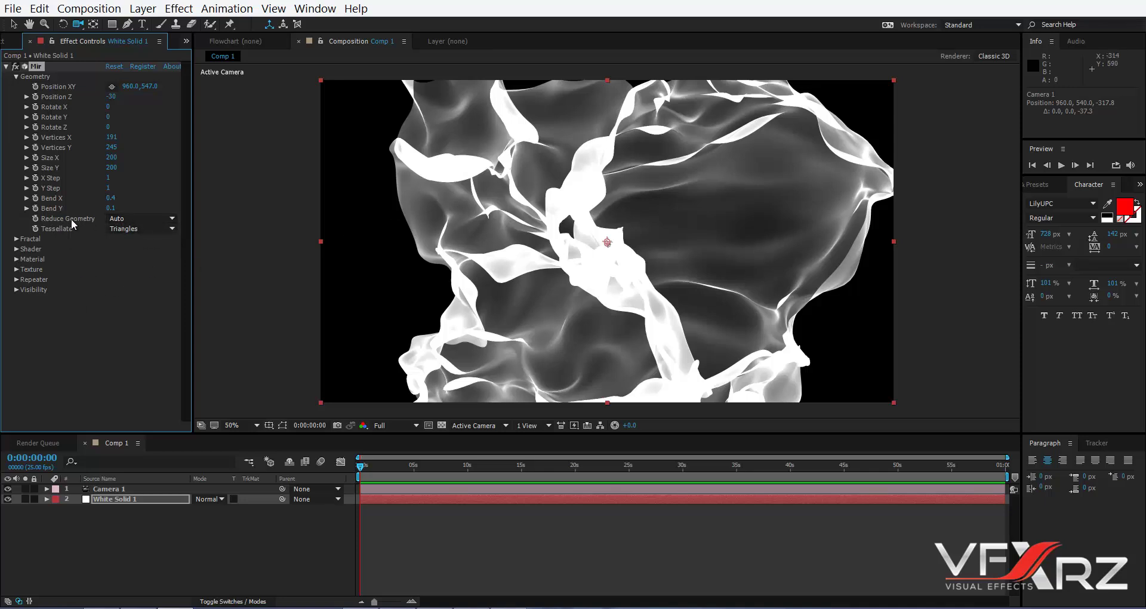
click(159, 218)
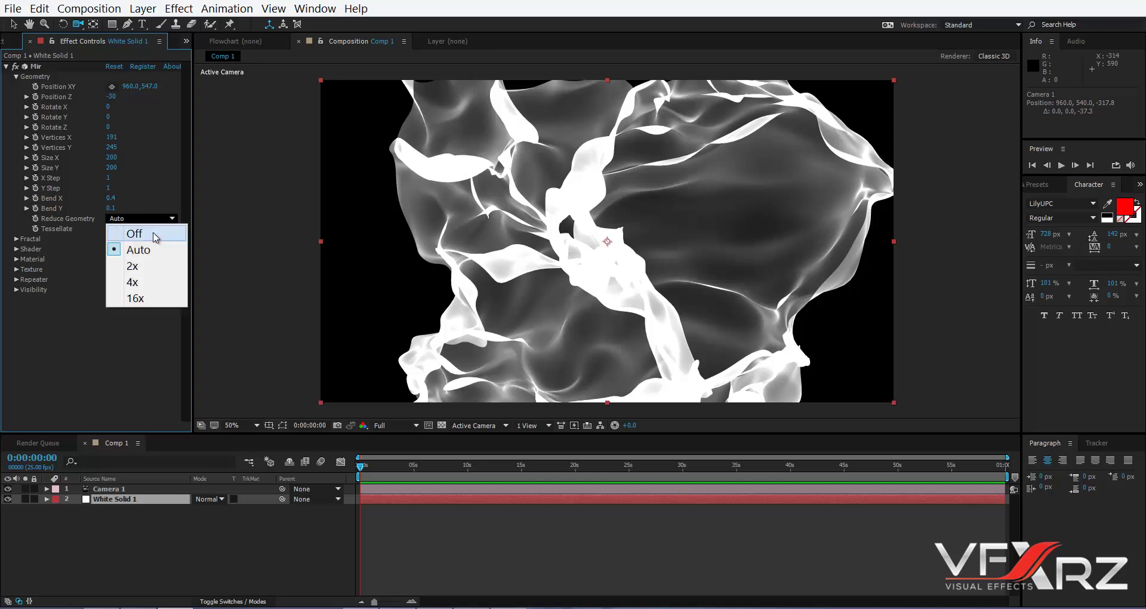
click(155, 238)
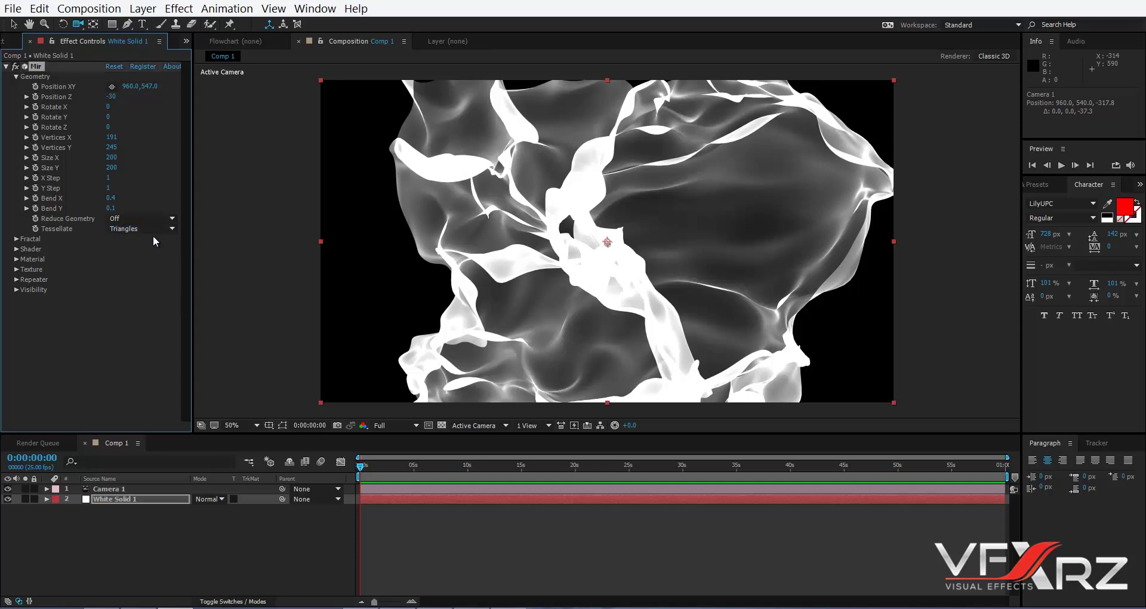
click(152, 235)
Collapse the Geometry settings, expand the Fractal settings and examine the available Fractal Type options.
click(16, 77)
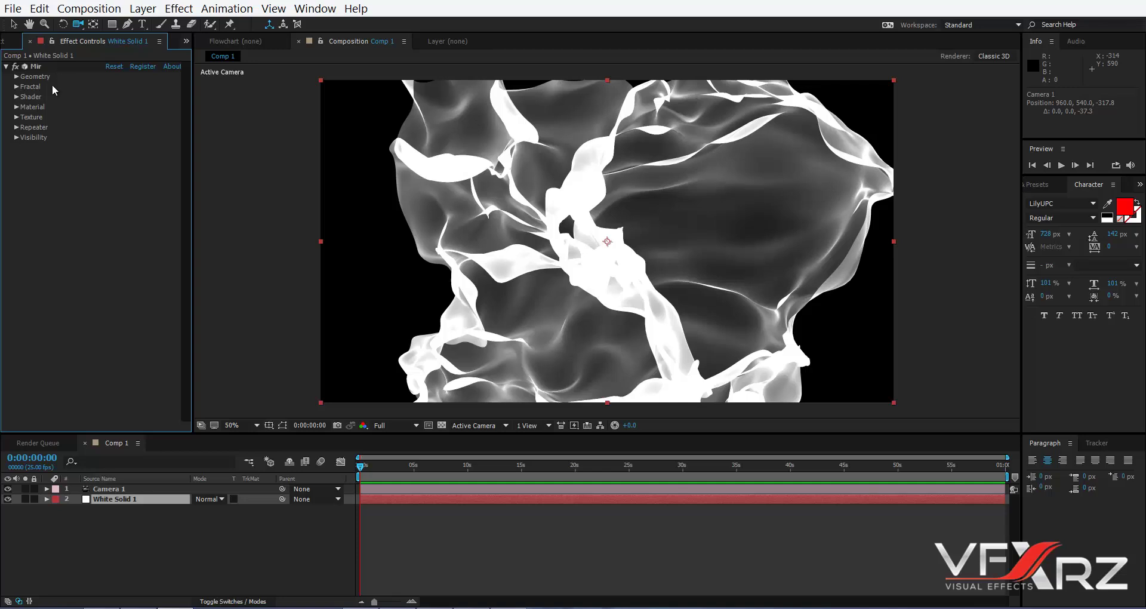
click(16, 87)
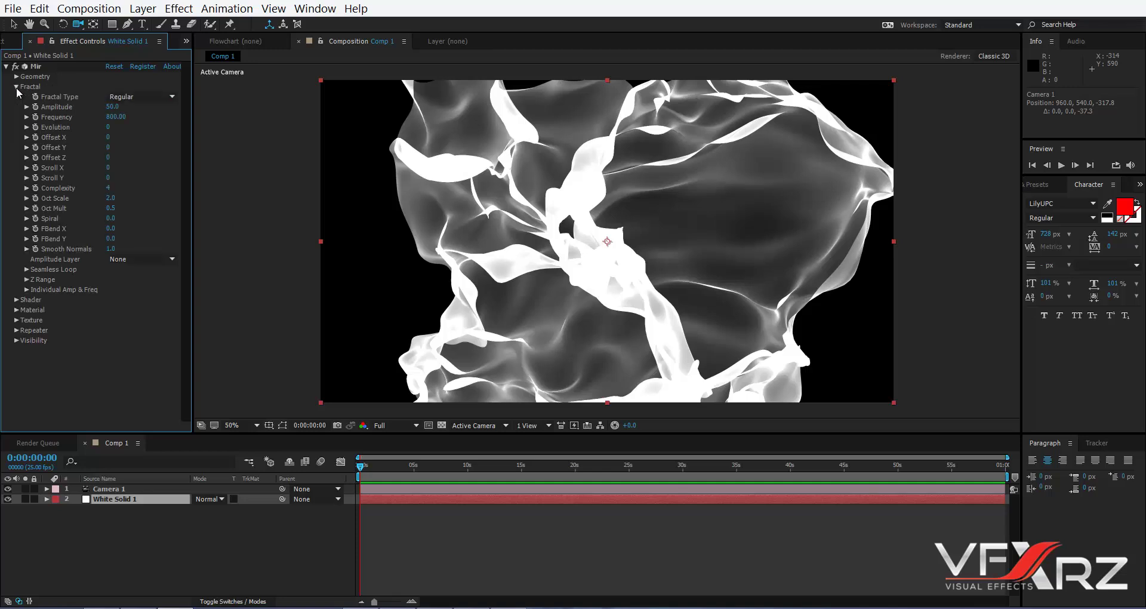
click(133, 94)
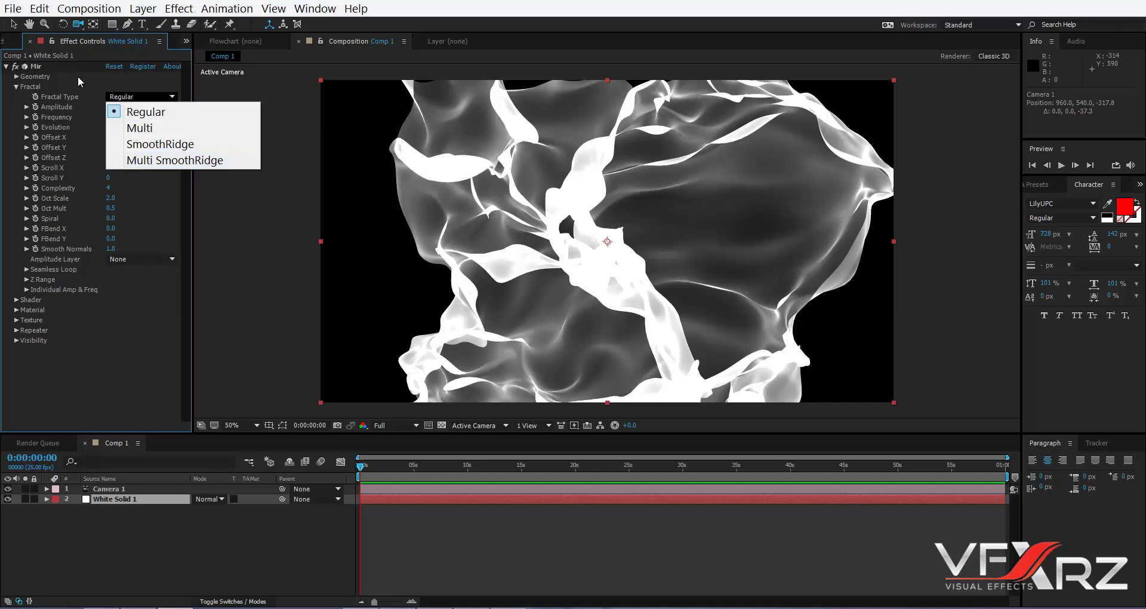
click(53, 102)
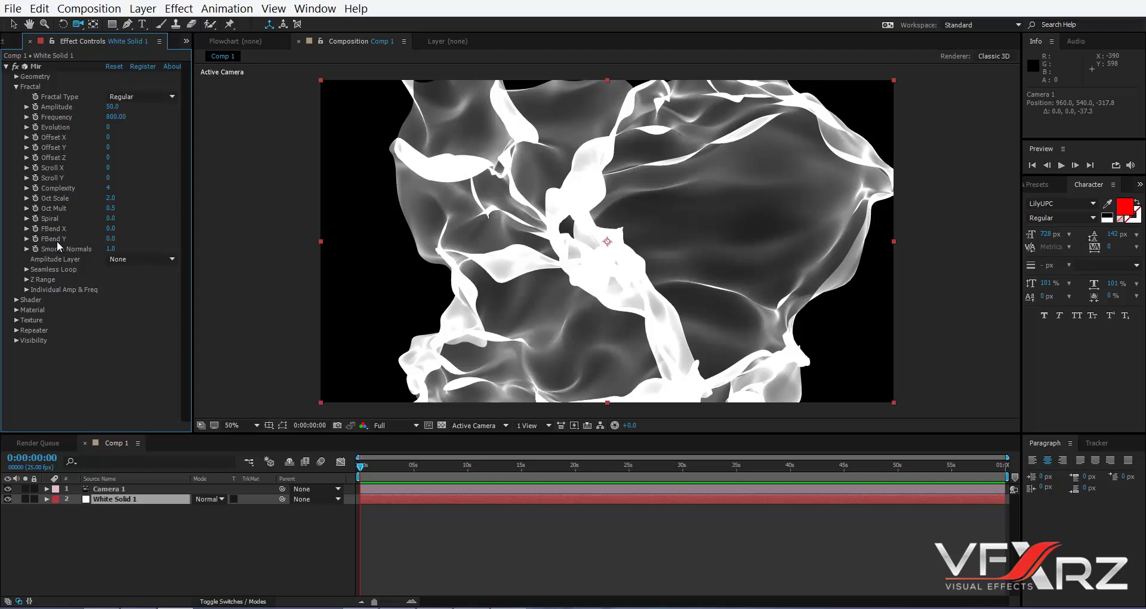
click(179, 9)
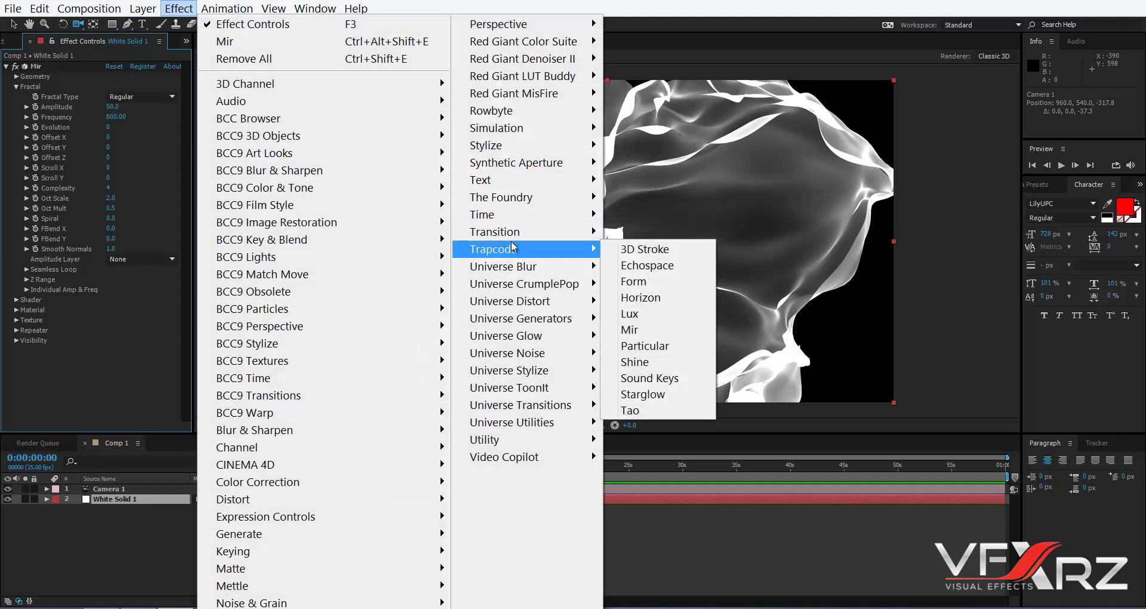
mouse_move(519, 249)
click(93, 5)
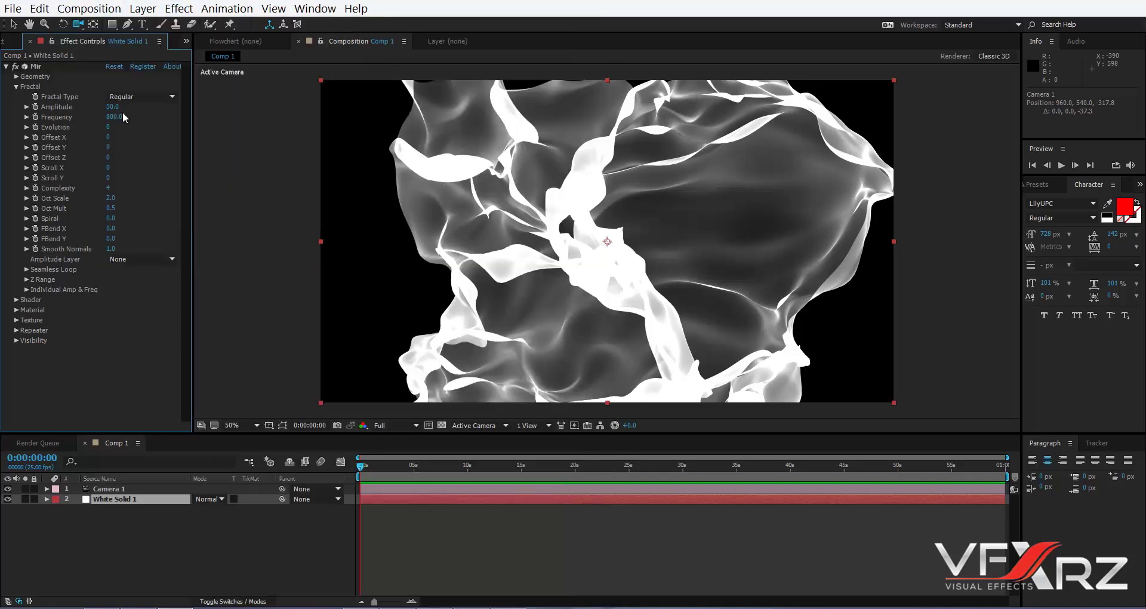
Set the fractal Amplitude to -18 and Frequency to 673, and orbit the camera to about 1099, 517.8, -284.9.
drag(112, 106, 65, 126)
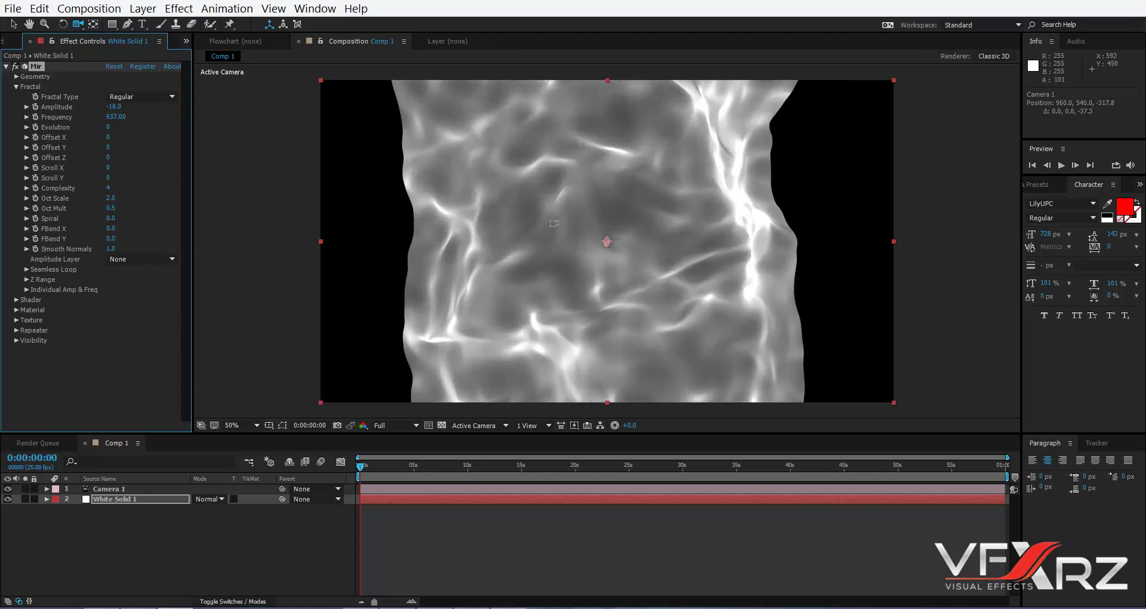
drag(691, 234, 617, 236)
drag(116, 117, 236, 126)
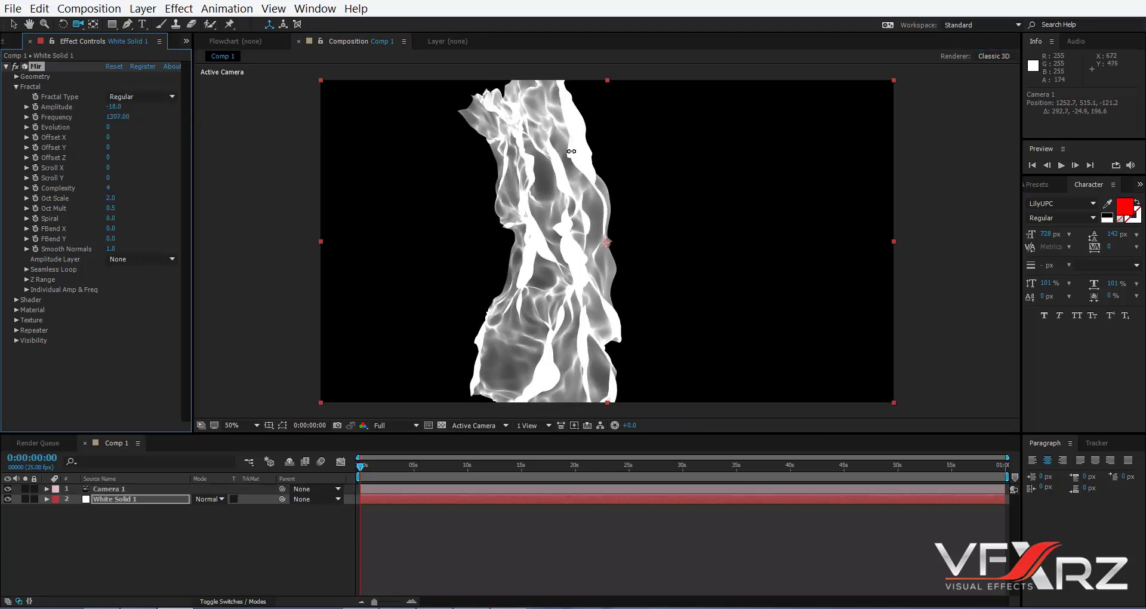
drag(134, 128, 160, 127)
drag(381, 179, 185, 177)
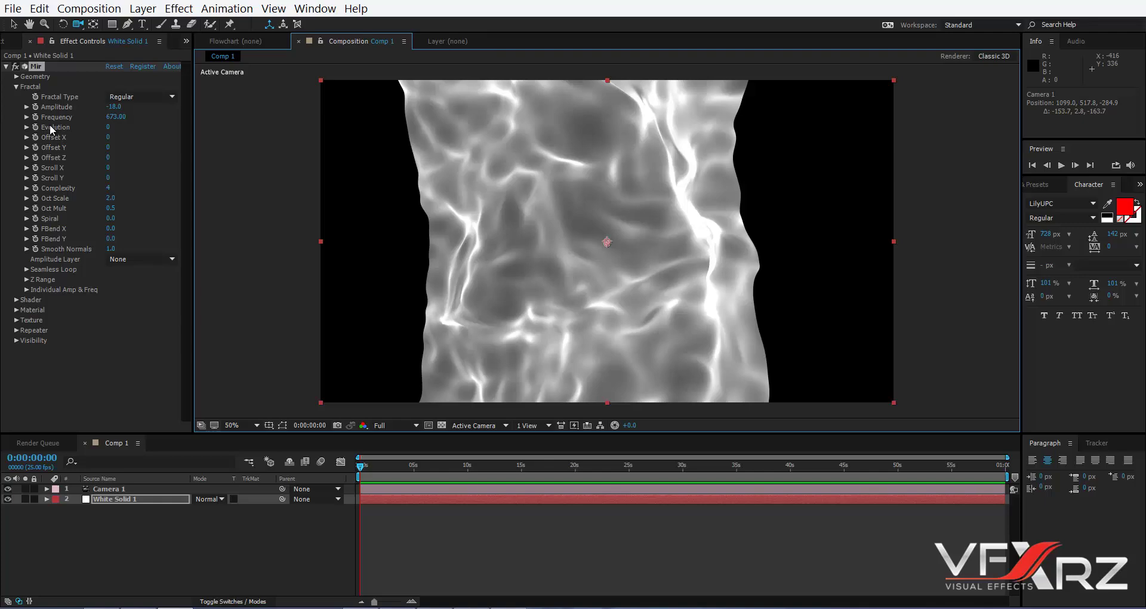
Set the fractal Evolution to 706, Offset X to 182, Offset Y to 103 and Scroll X to 33.
drag(110, 129, 591, 164)
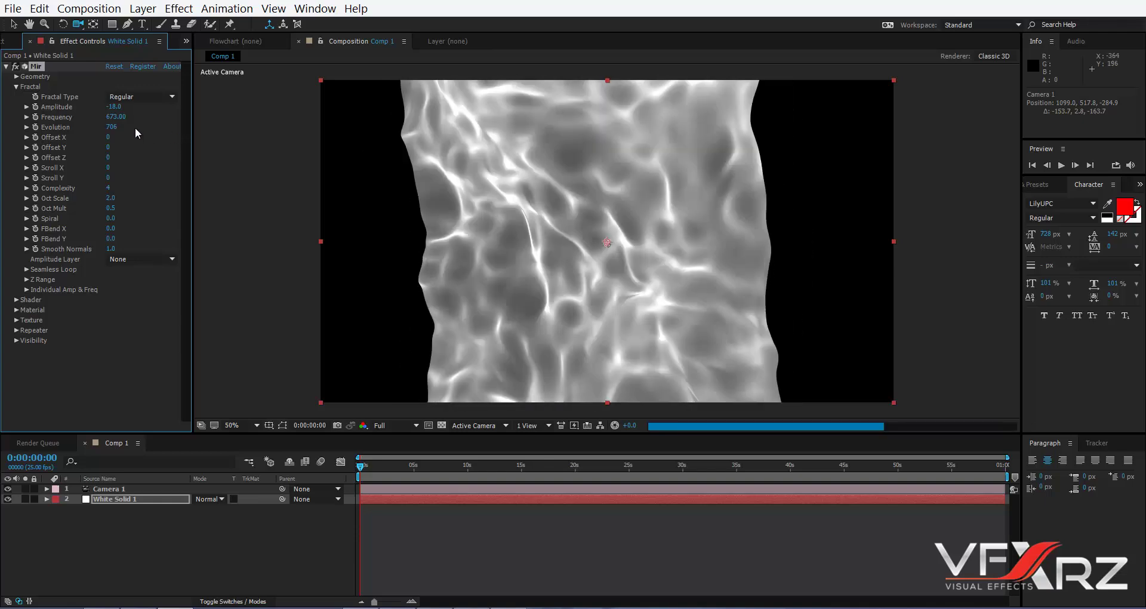
drag(110, 143, 225, 147)
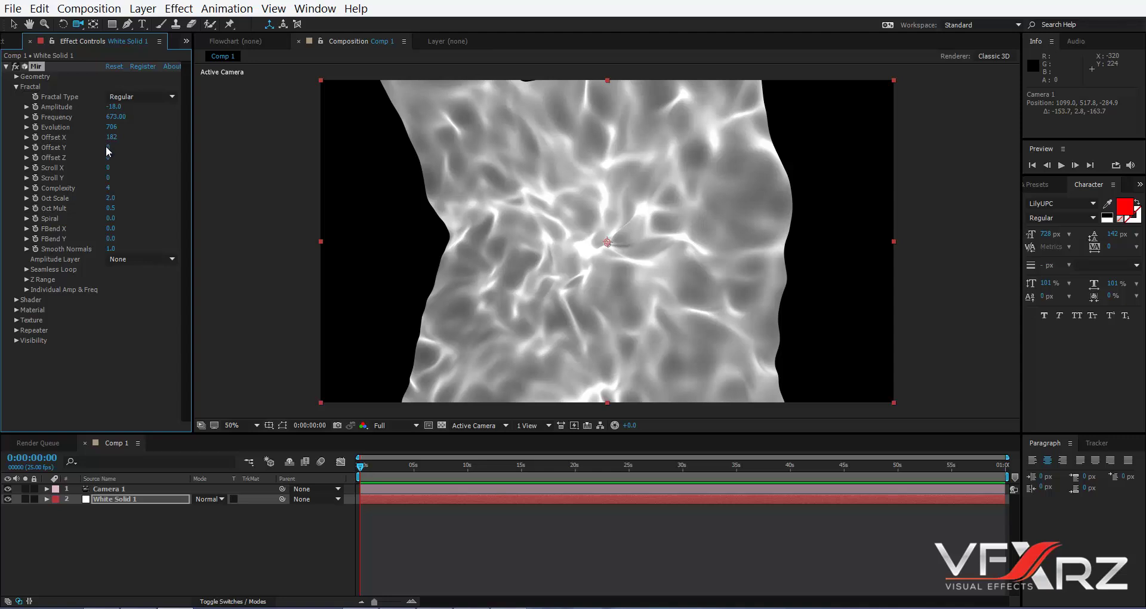
click(106, 146)
drag(126, 148, 103, 190)
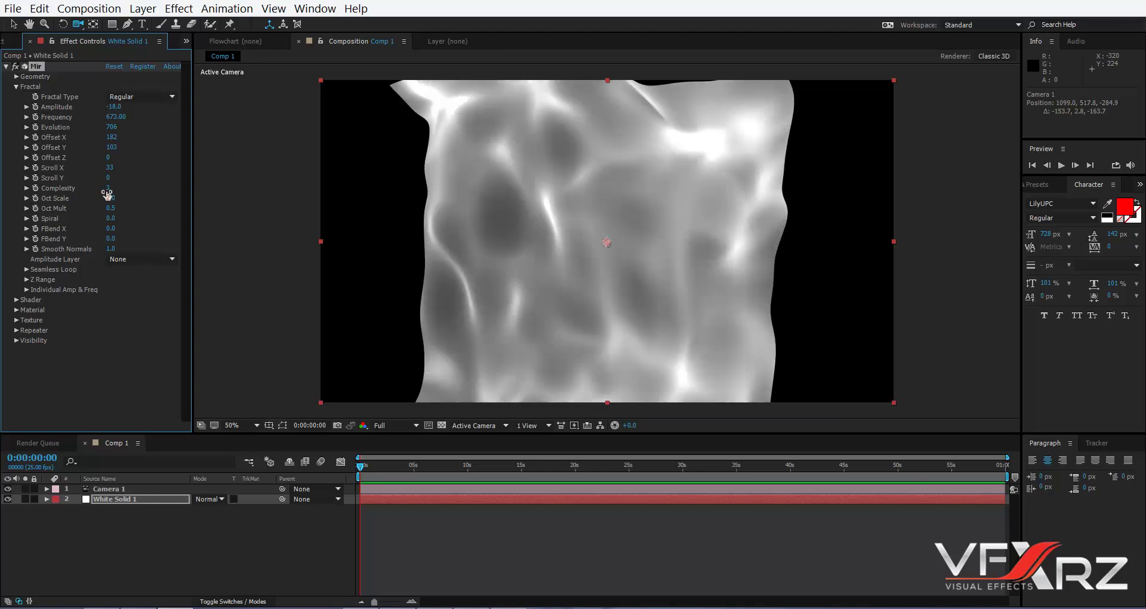
Set the fractal Complexity to 8, Oct Scale to 2.7, Spiral to 1.8 and FBend X to 1.3, and undo the last value change.
drag(101, 191, 160, 204)
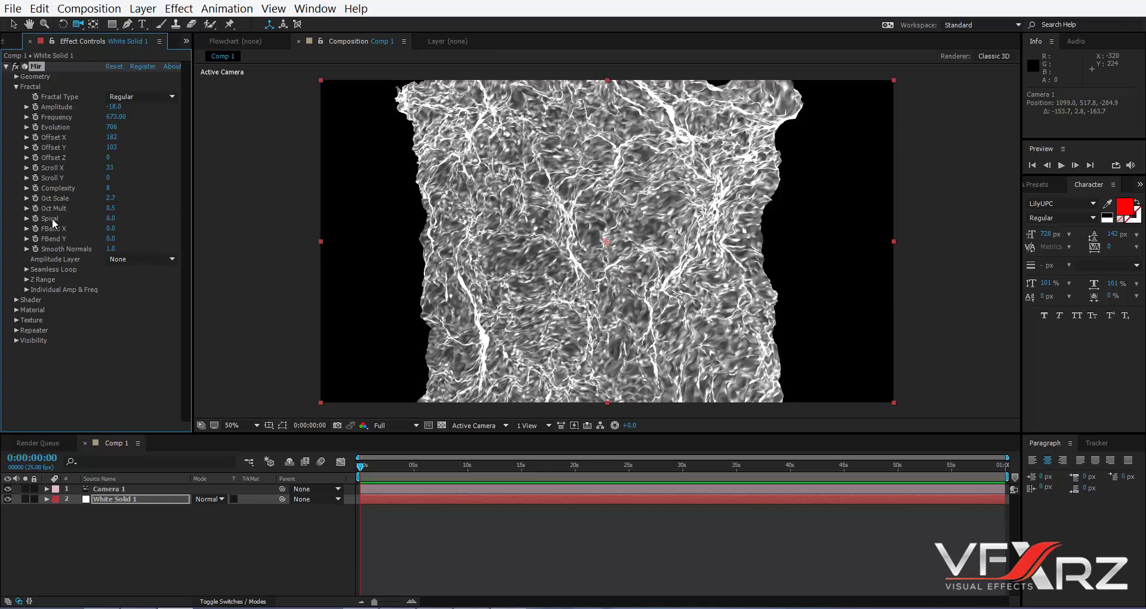
drag(142, 217, 201, 202)
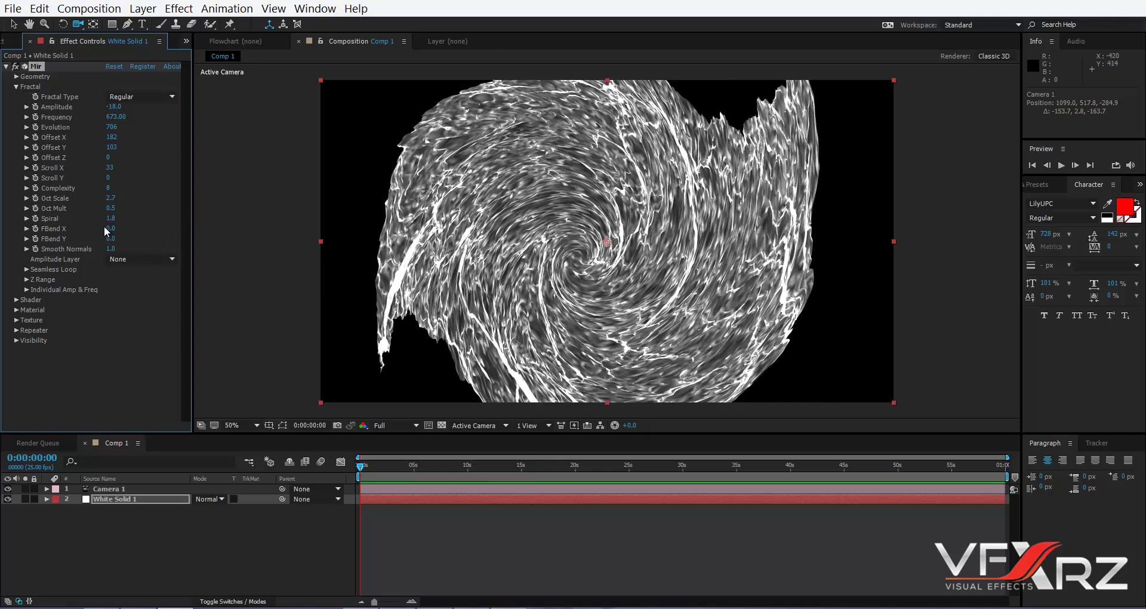
drag(110, 230, 186, 227)
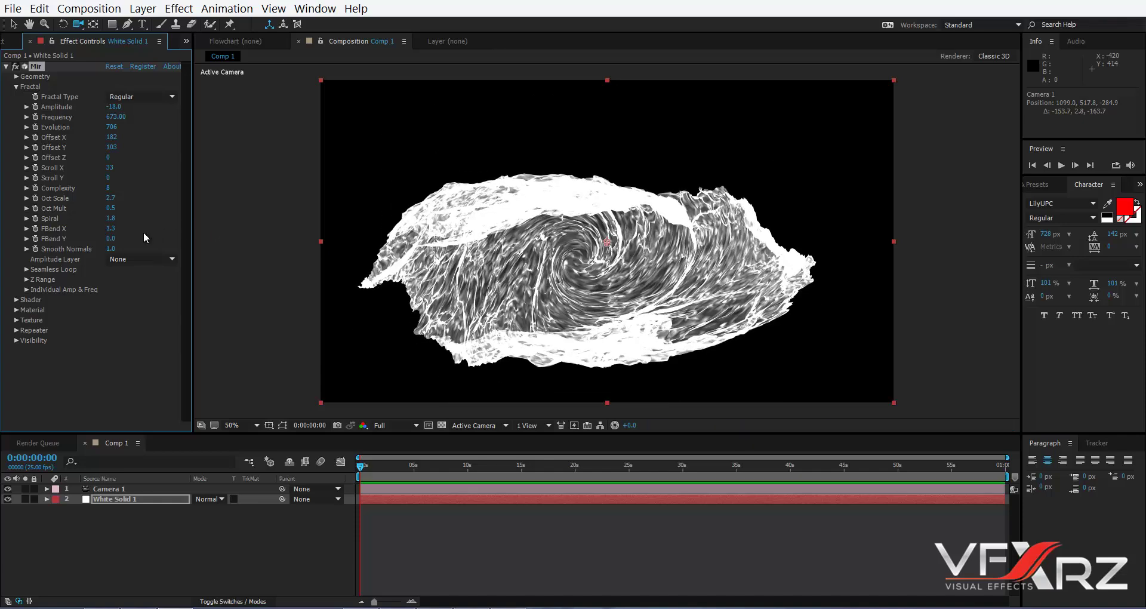
drag(161, 240, 117, 240)
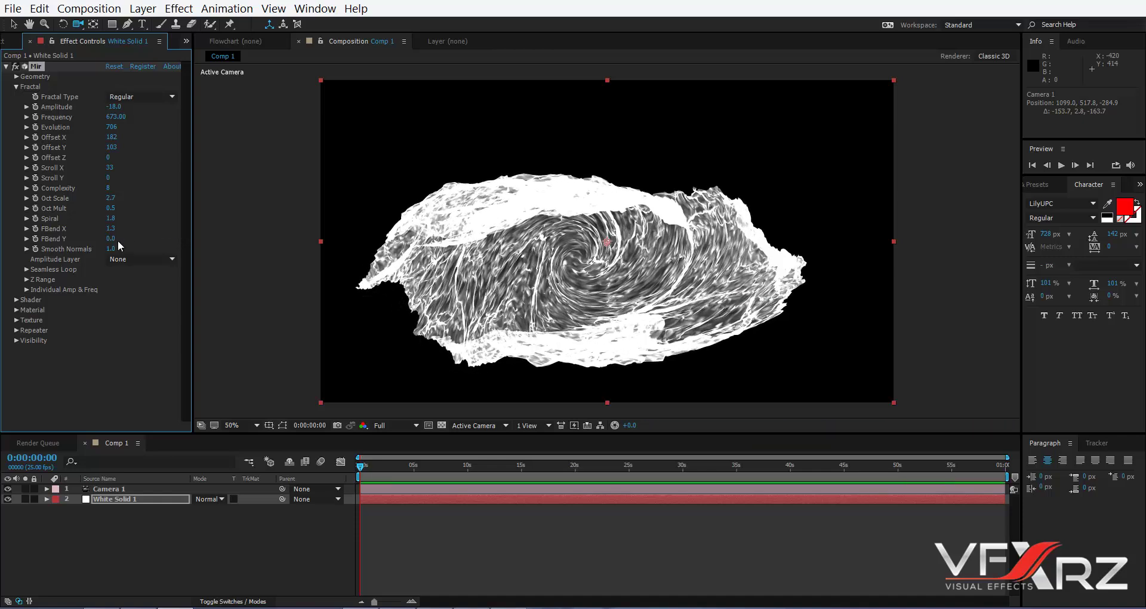
key(ctrl+z)
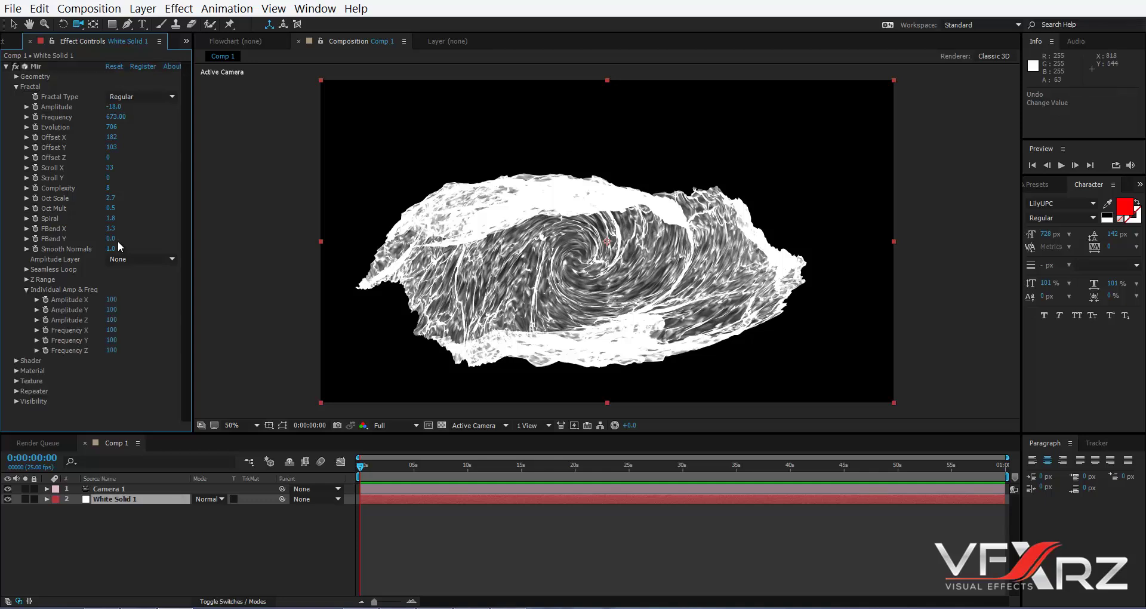
Collapse the Fractal settings, expand the Shader settings and review the Shader type options, keeping Density.
click(16, 87)
click(16, 97)
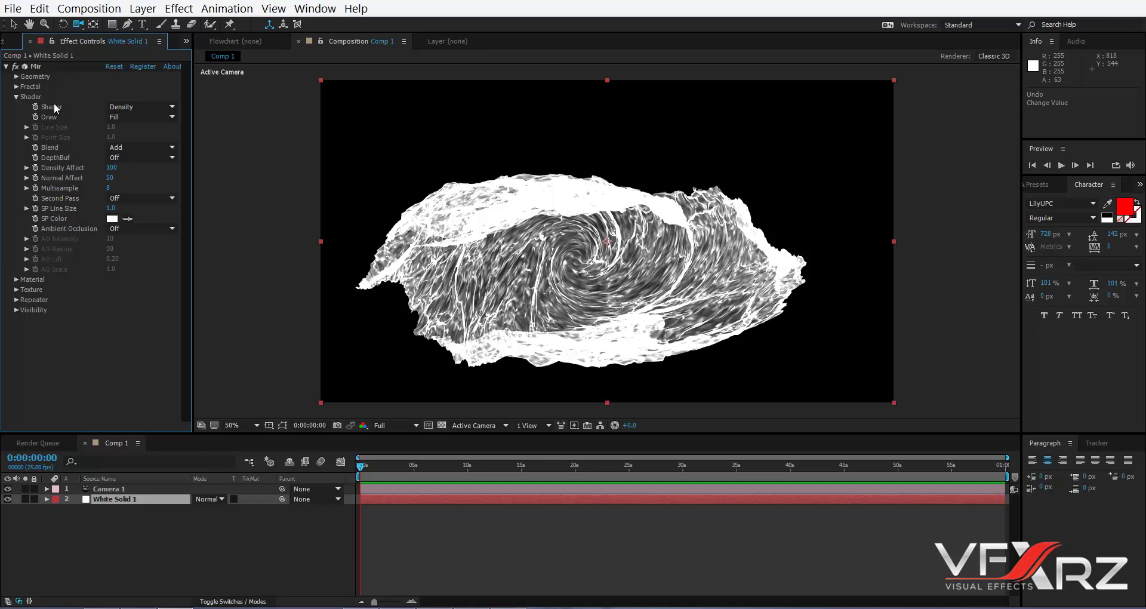
click(132, 107)
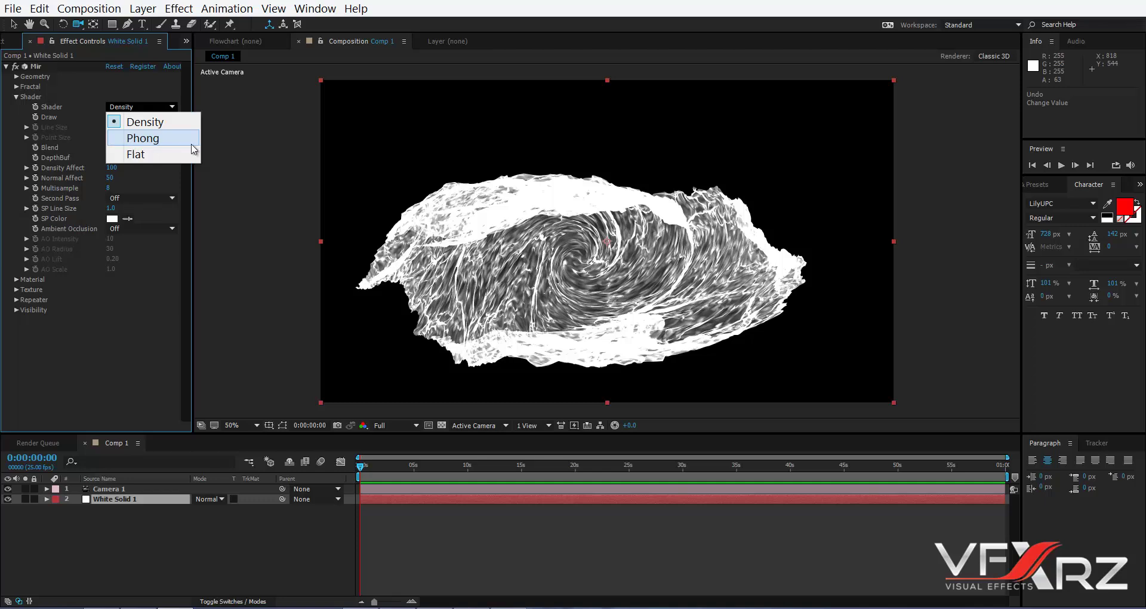
click(152, 126)
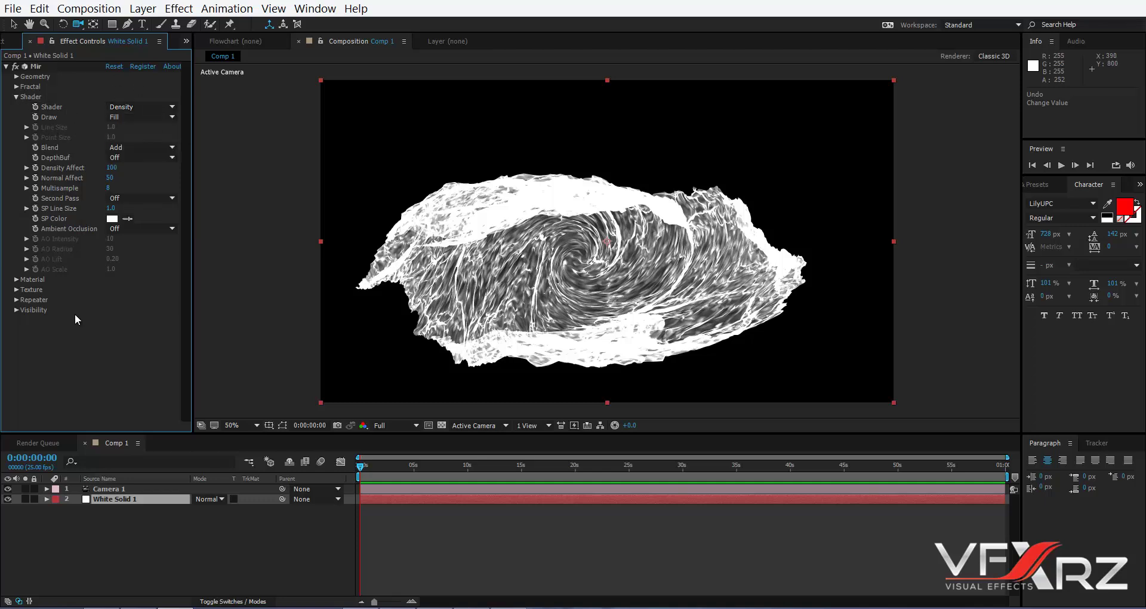
Add a new orange Point light to the composition with 86% intensity, no falloff and shadow casting enabled.
click(292, 547)
right_click(188, 524)
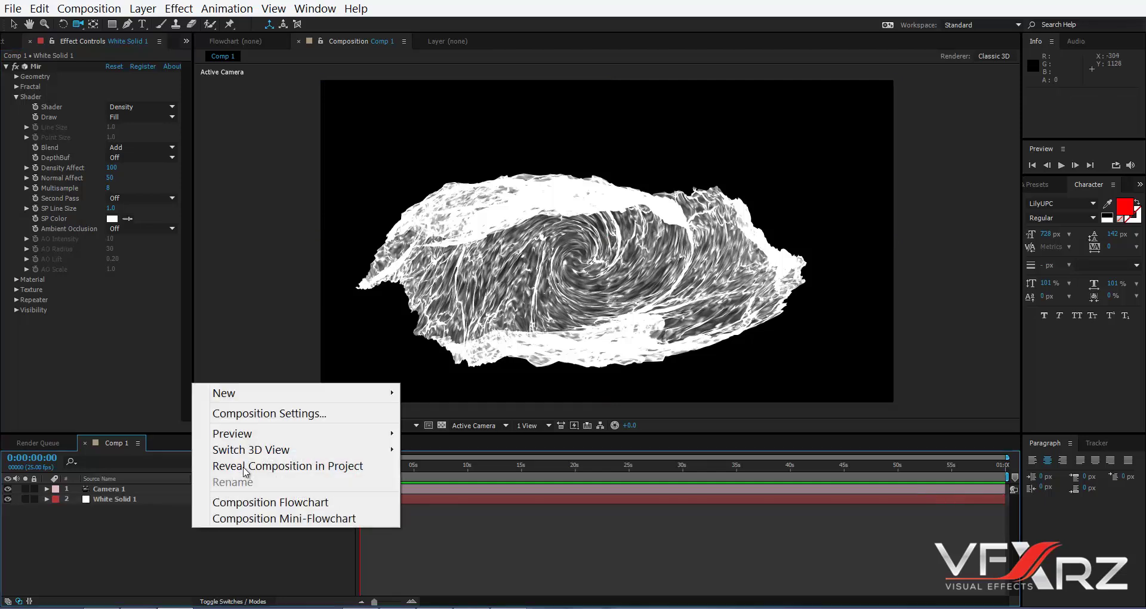
mouse_move(348, 392)
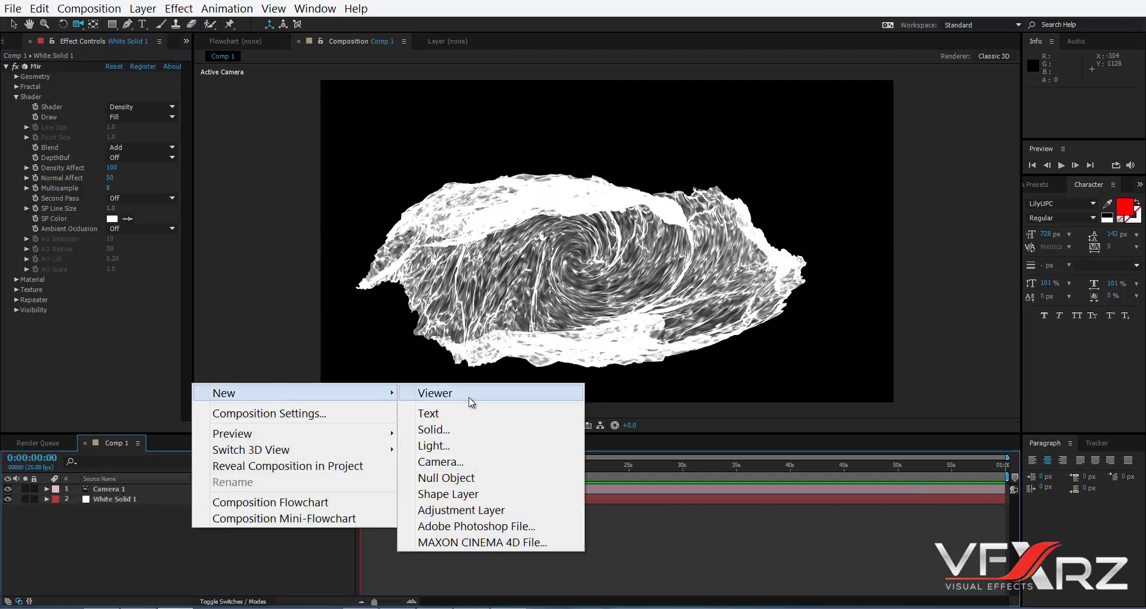
click(431, 447)
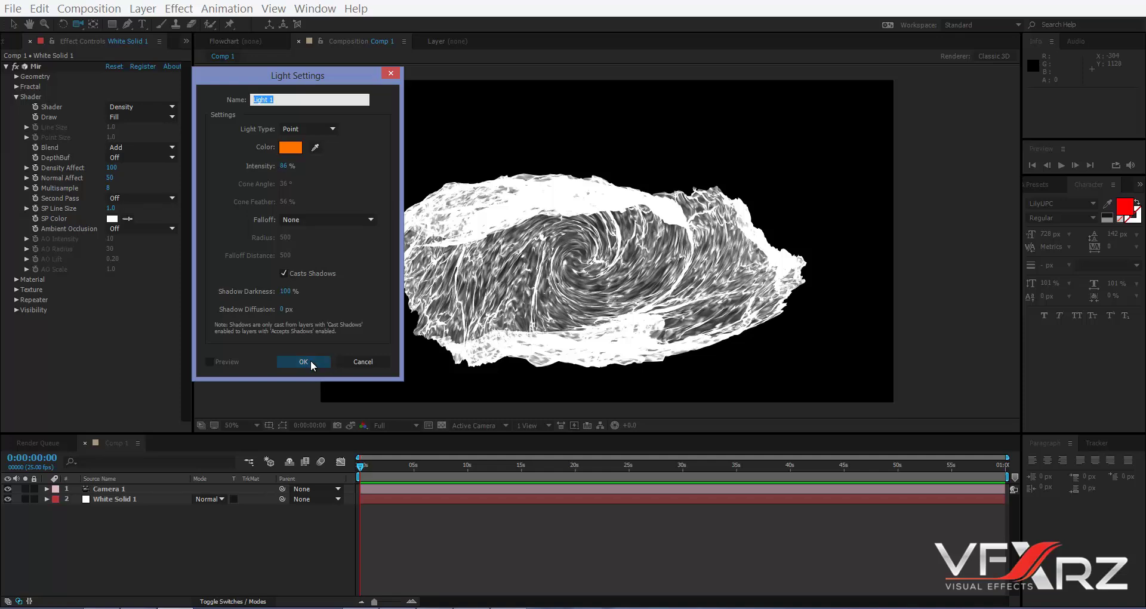
click(304, 361)
Reopen the orange point light's settings for review and close them without changes.
click(13, 23)
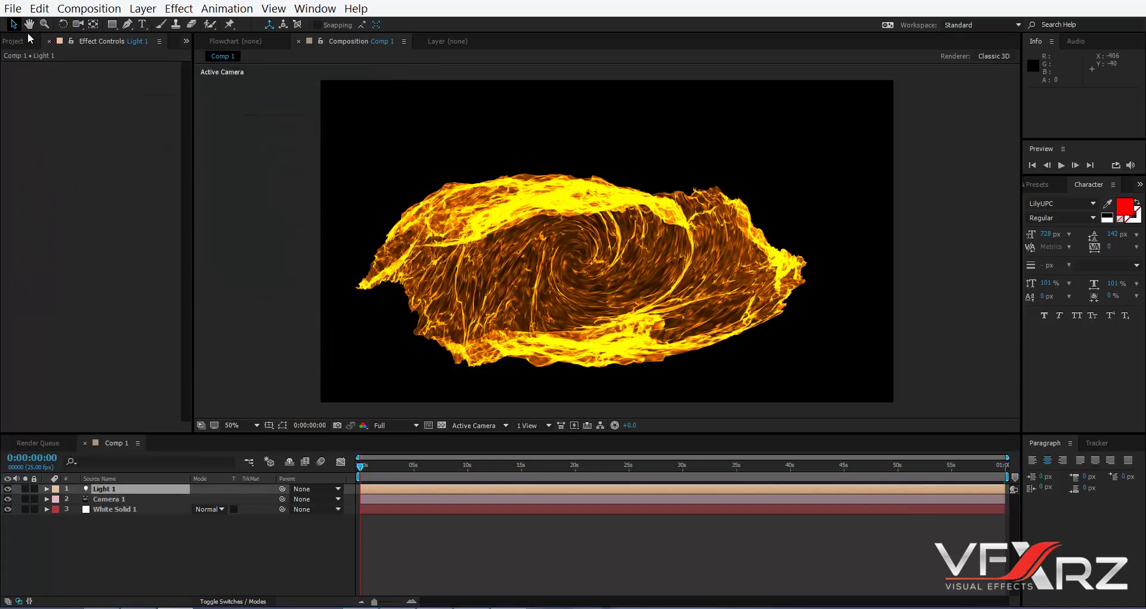
double_click(136, 491)
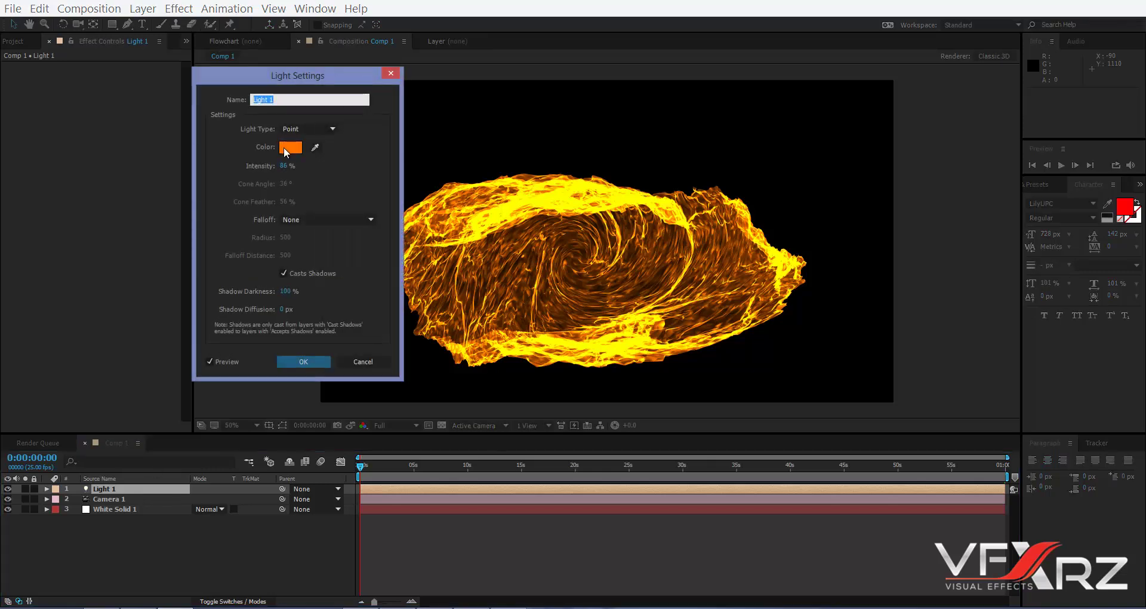
click(301, 362)
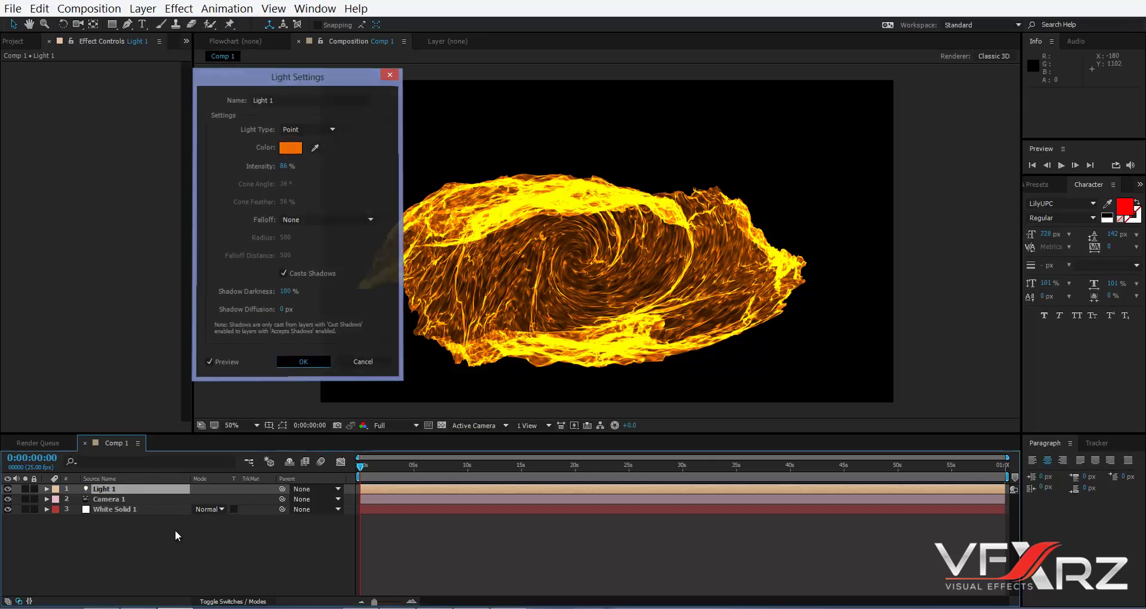
Pull the camera back from the mesh and move the point light just above it, to about 1040, 460, -74.4.
click(98, 503)
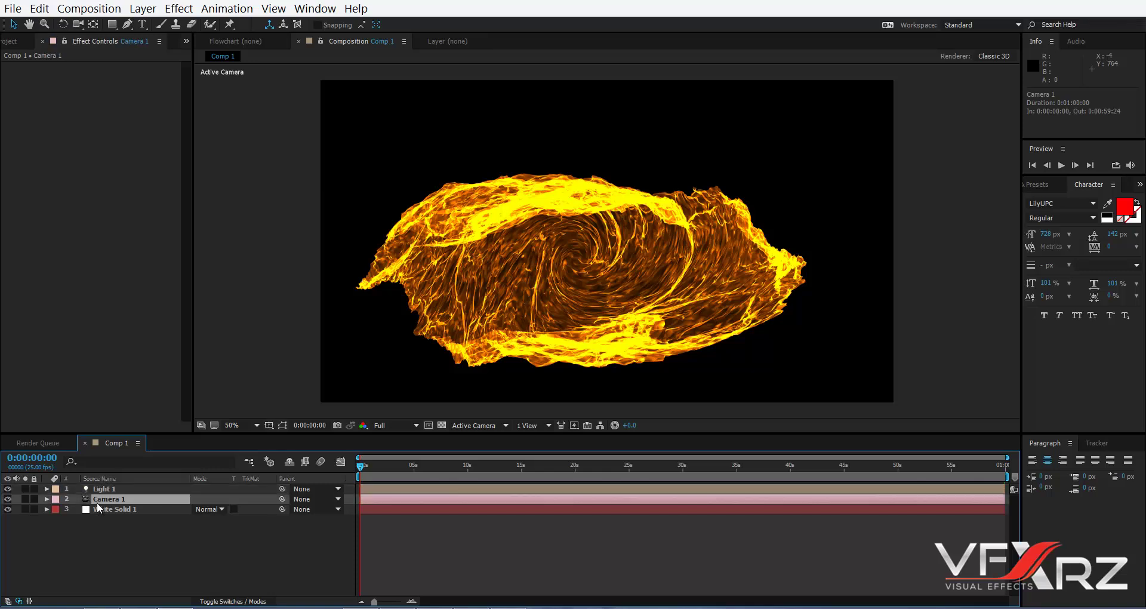
click(78, 24)
drag(583, 268, 217, 177)
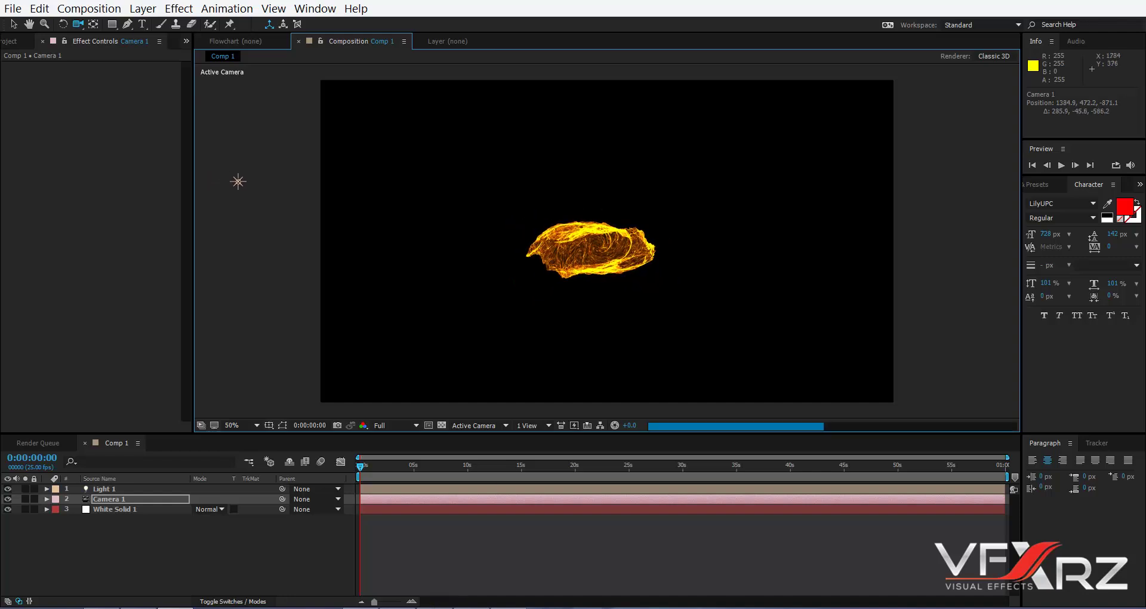
click(15, 24)
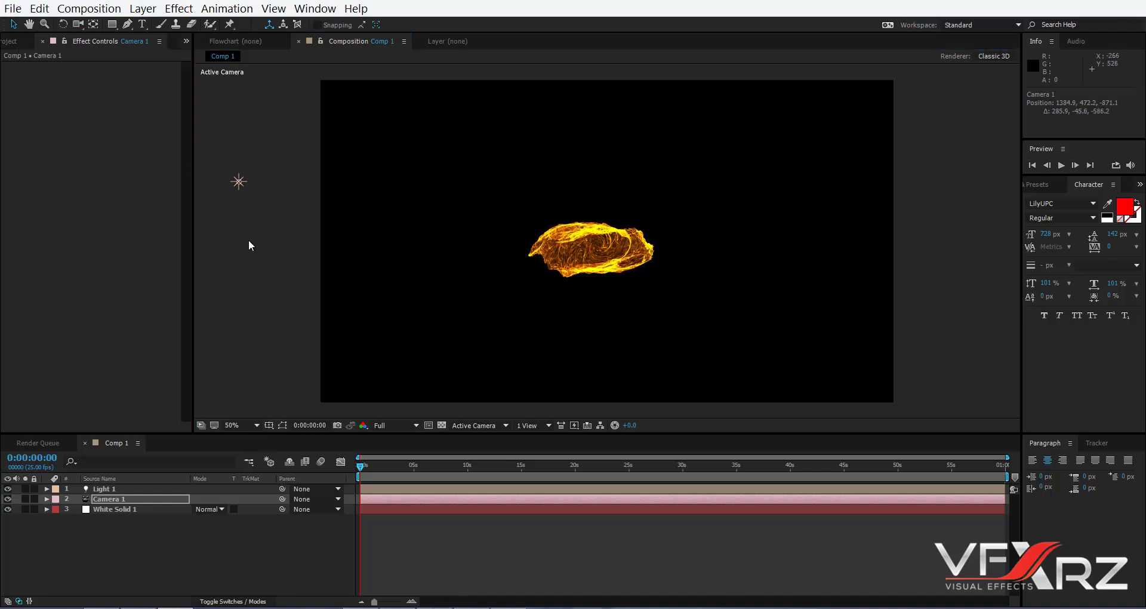
click(239, 181)
drag(266, 185, 435, 228)
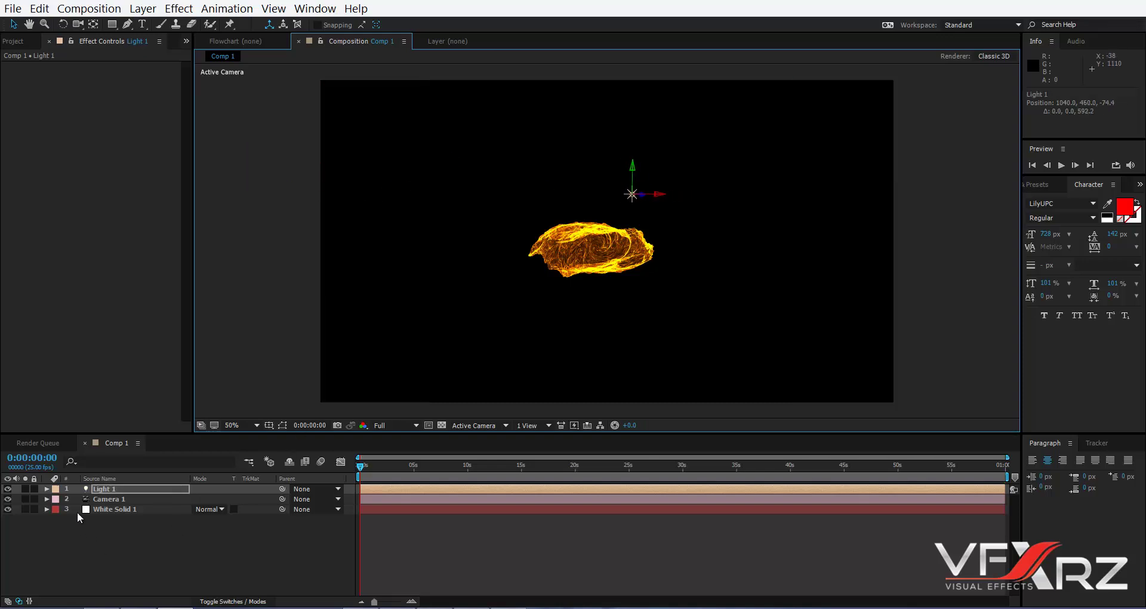
Bring the camera back close to the mesh and set the Mir Shader type of White Solid 1 to Phong.
key(c)
drag(531, 306, 674, 166)
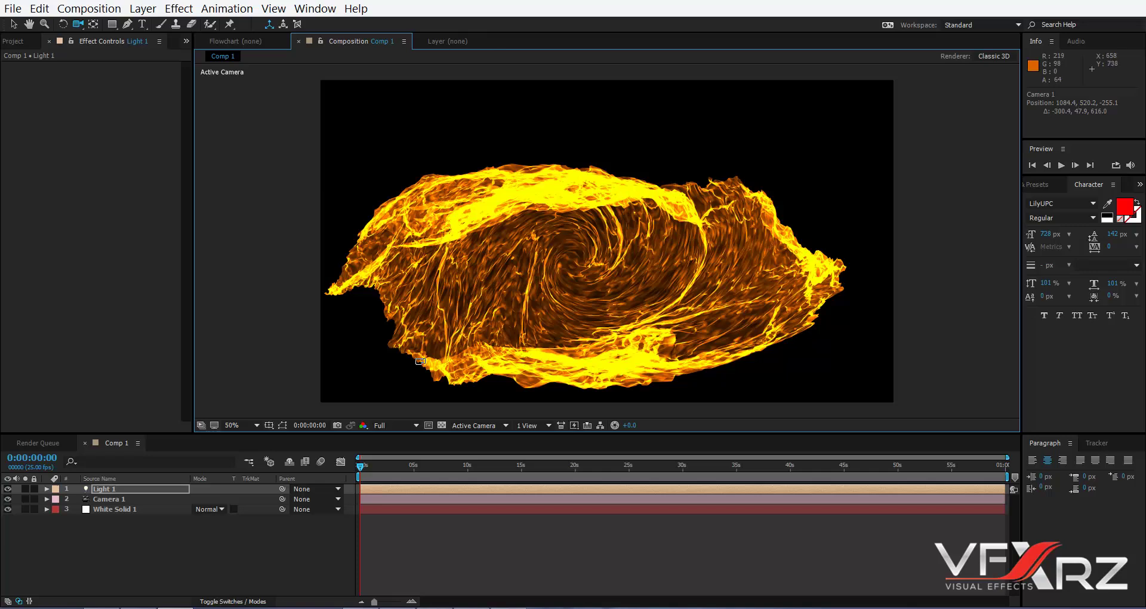
click(138, 499)
click(138, 507)
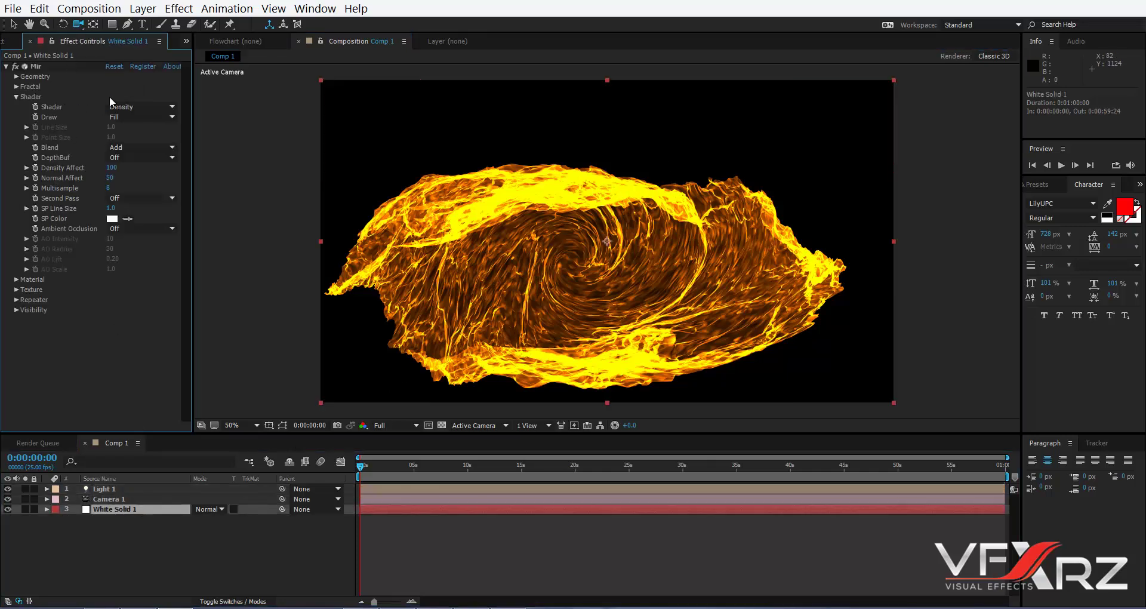
click(146, 106)
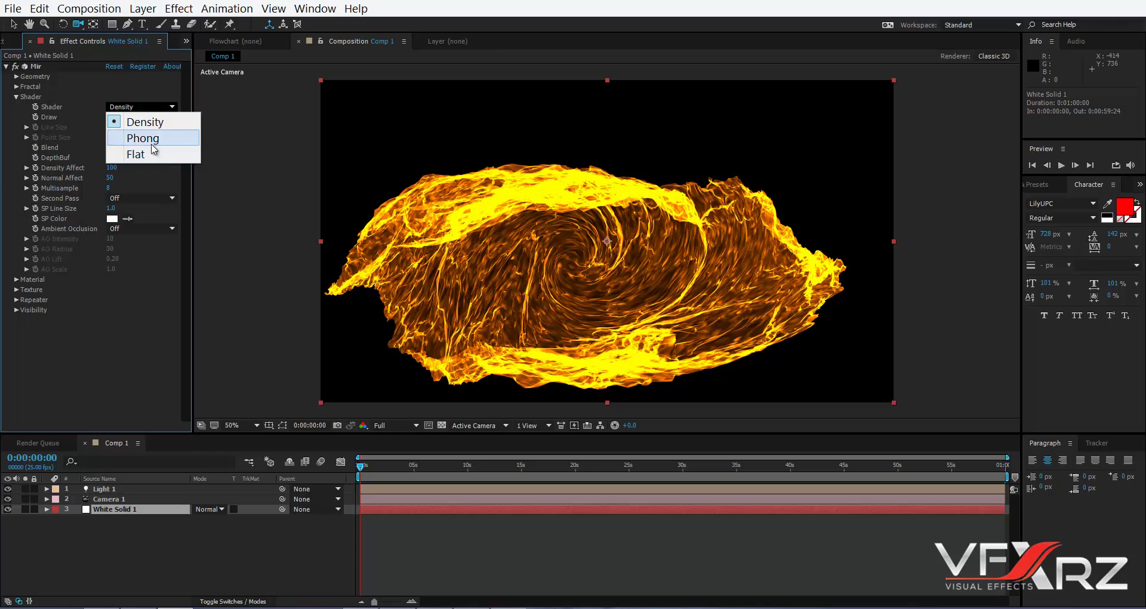
click(152, 143)
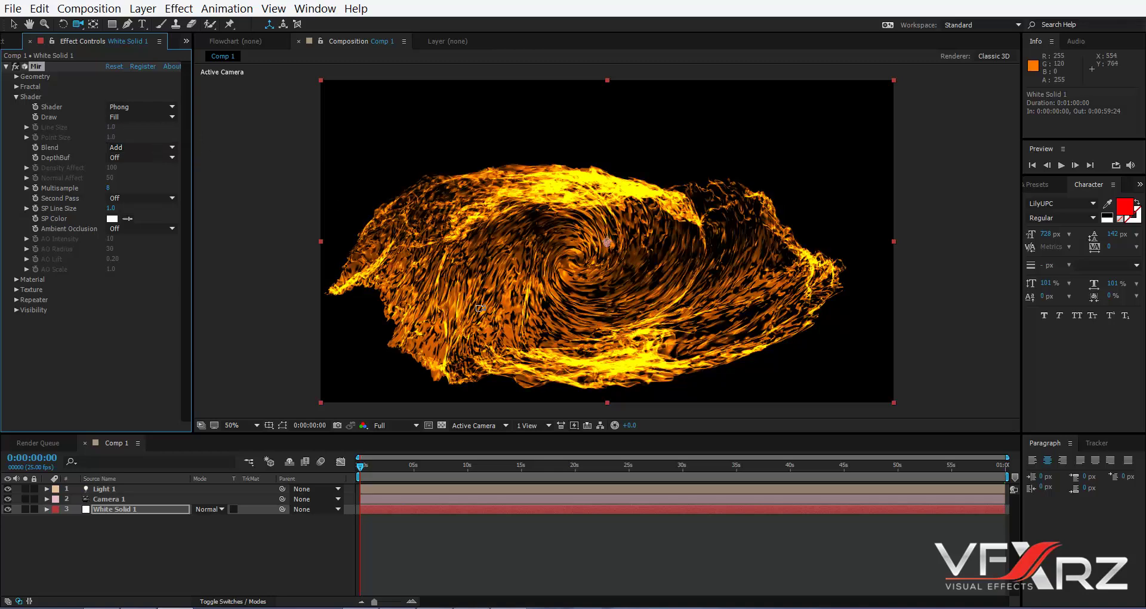
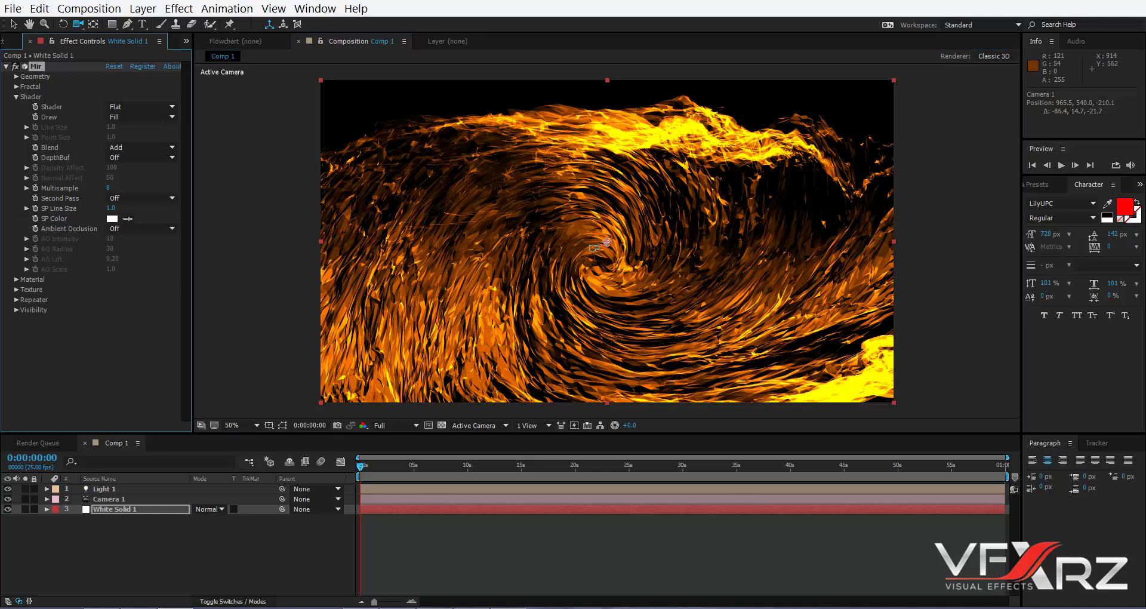
Review the shader's Draw options, set Draw to Wireframe and inspect the mesh up close.
click(131, 118)
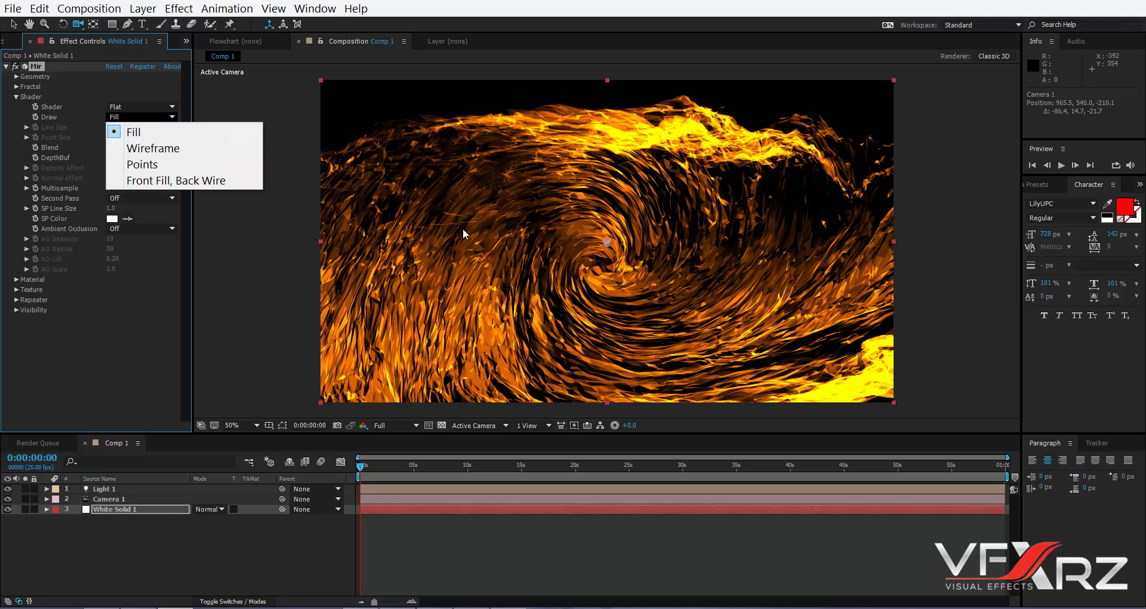
click(546, 185)
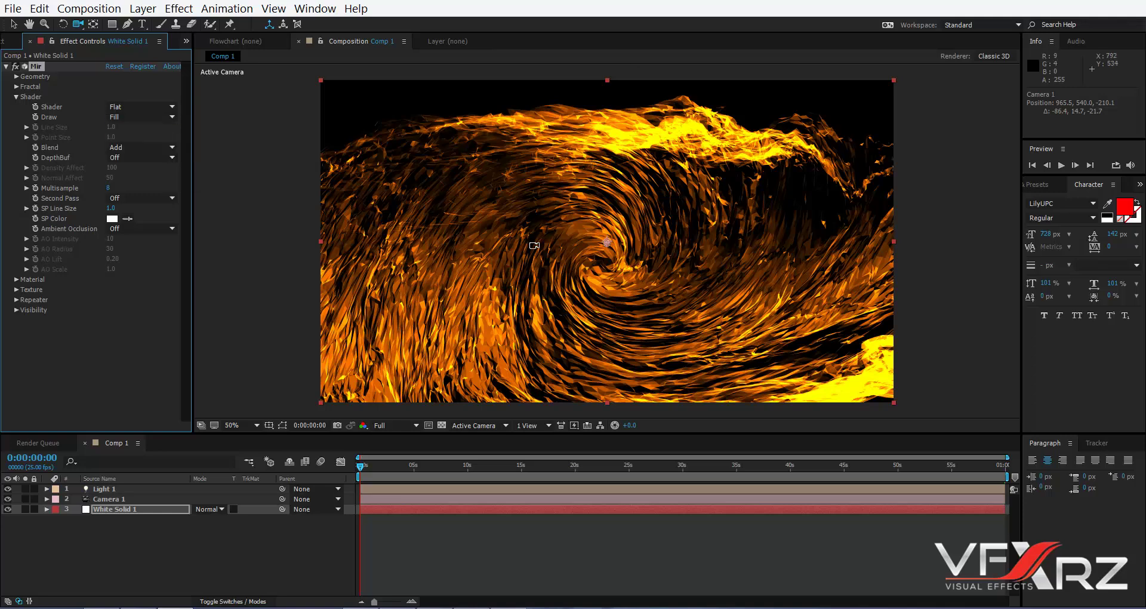
scroll(530, 191, up, 5)
scroll(530, 191, down, 6)
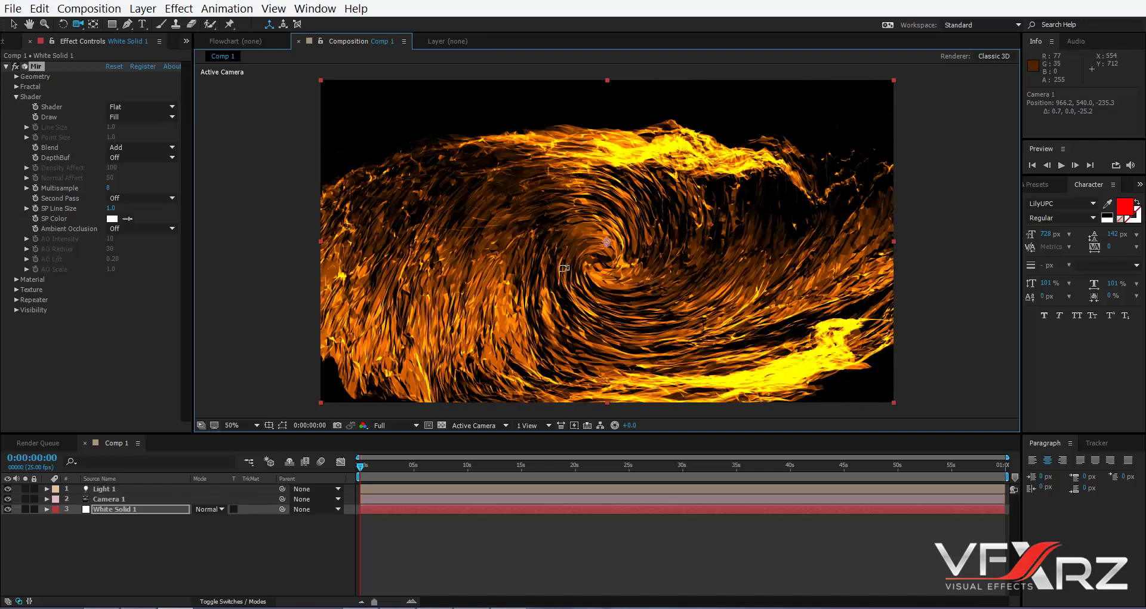
click(166, 113)
click(150, 147)
scroll(481, 225, up, 12)
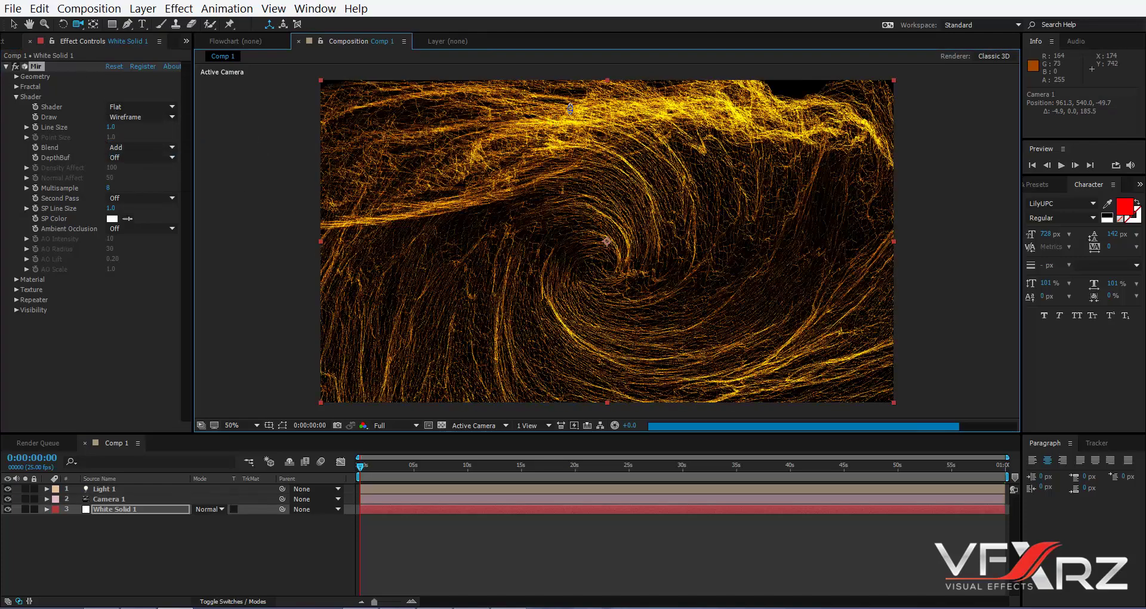
scroll(536, 239, down, 4)
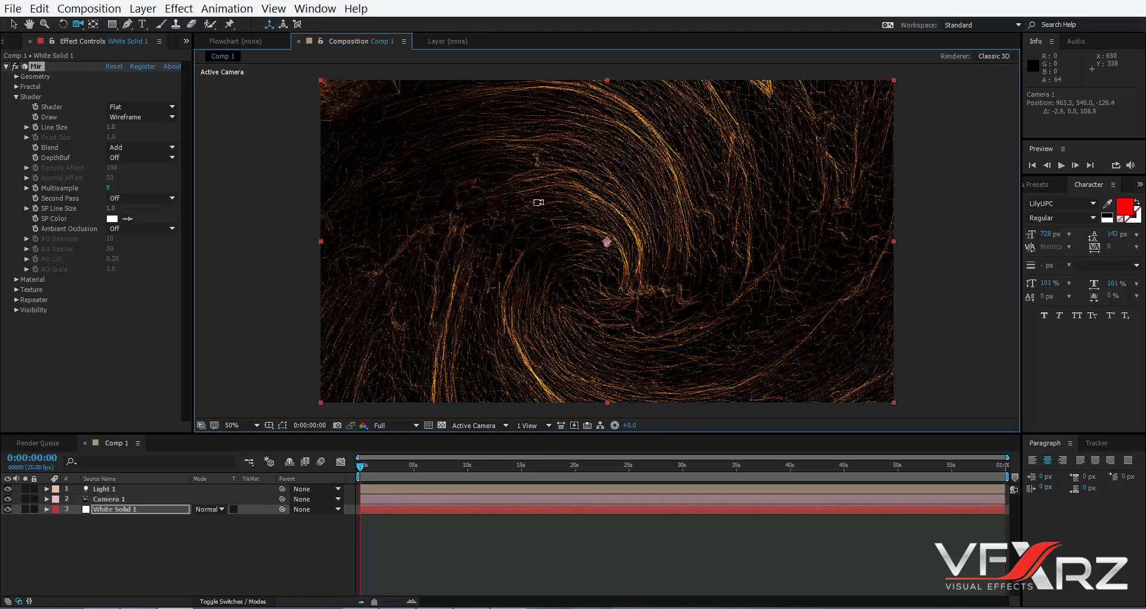
scroll(486, 325, down, 6)
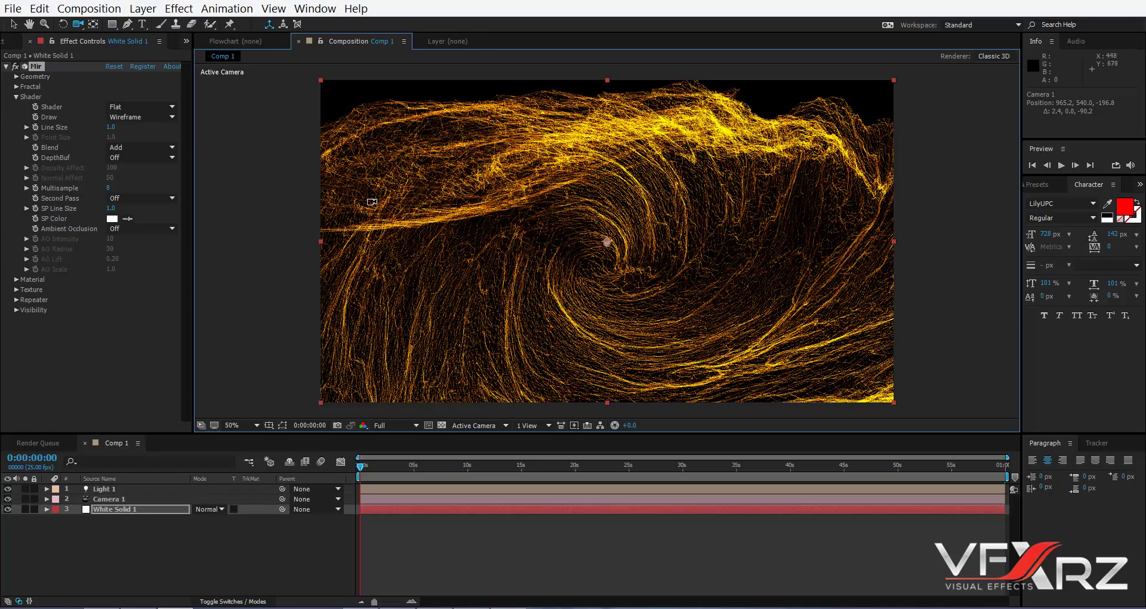
Set the shader's Draw mode to Points and raise the Point Size to 10.9.
click(169, 117)
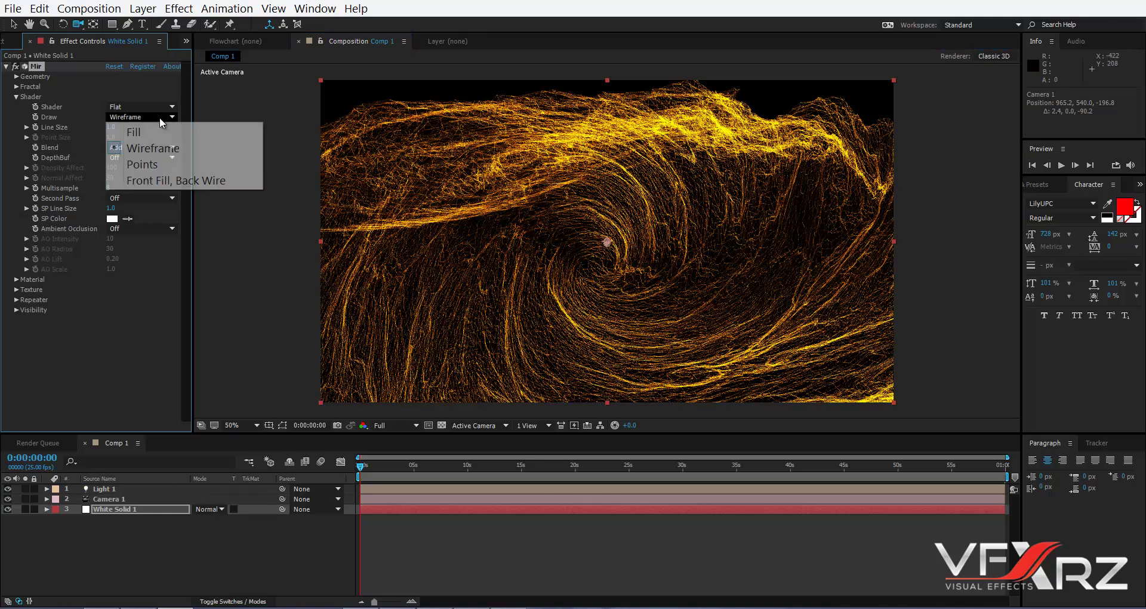
click(142, 164)
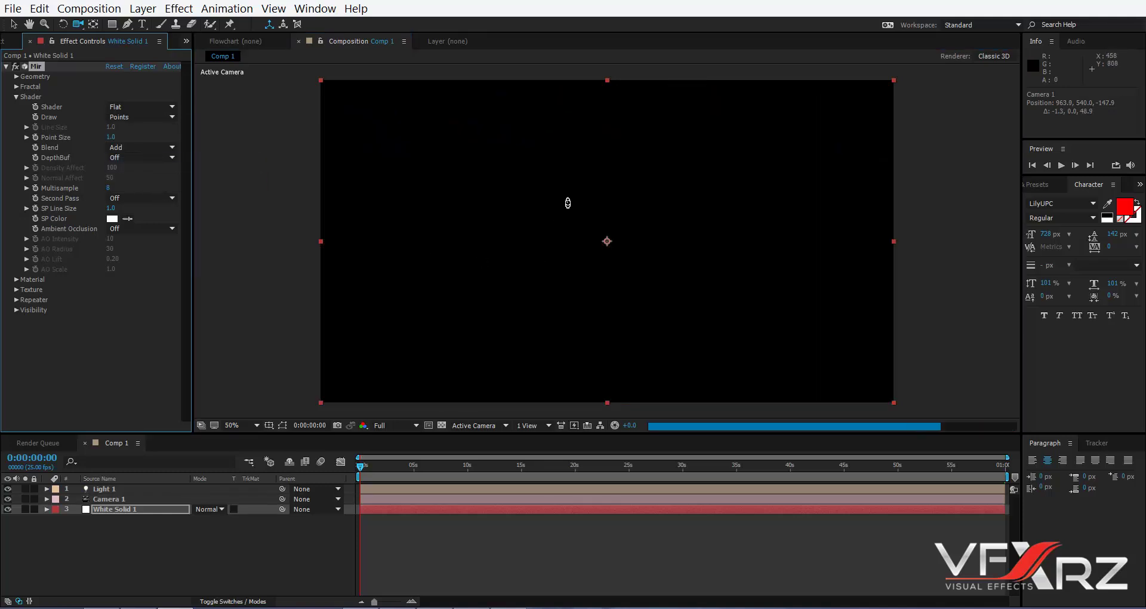
click(582, 174)
scroll(525, 307, down, 1)
scroll(481, 384, down, 10)
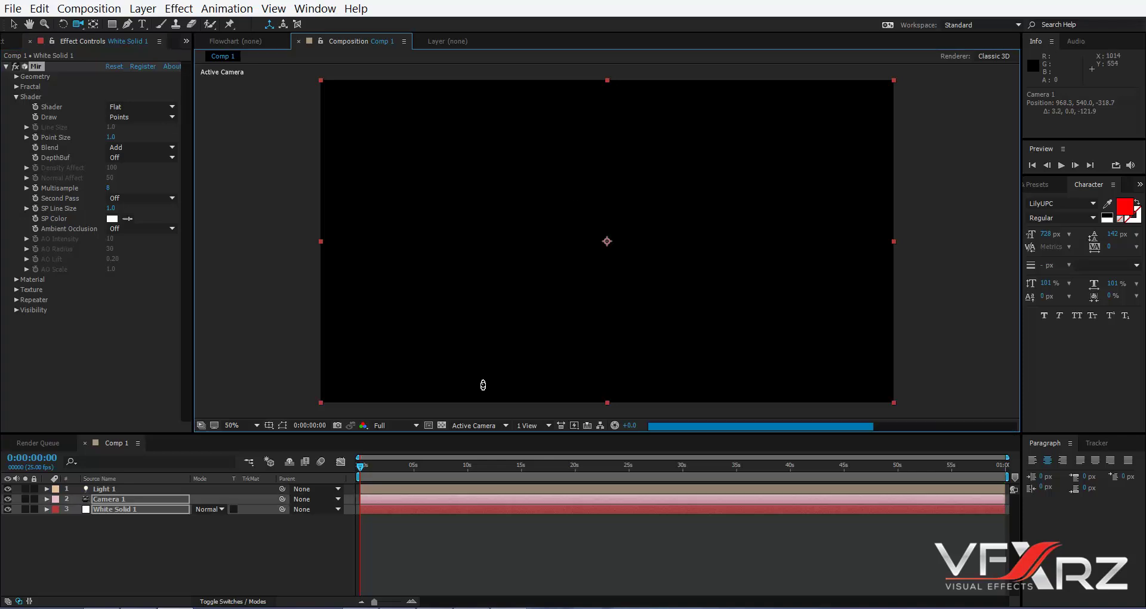
click(123, 132)
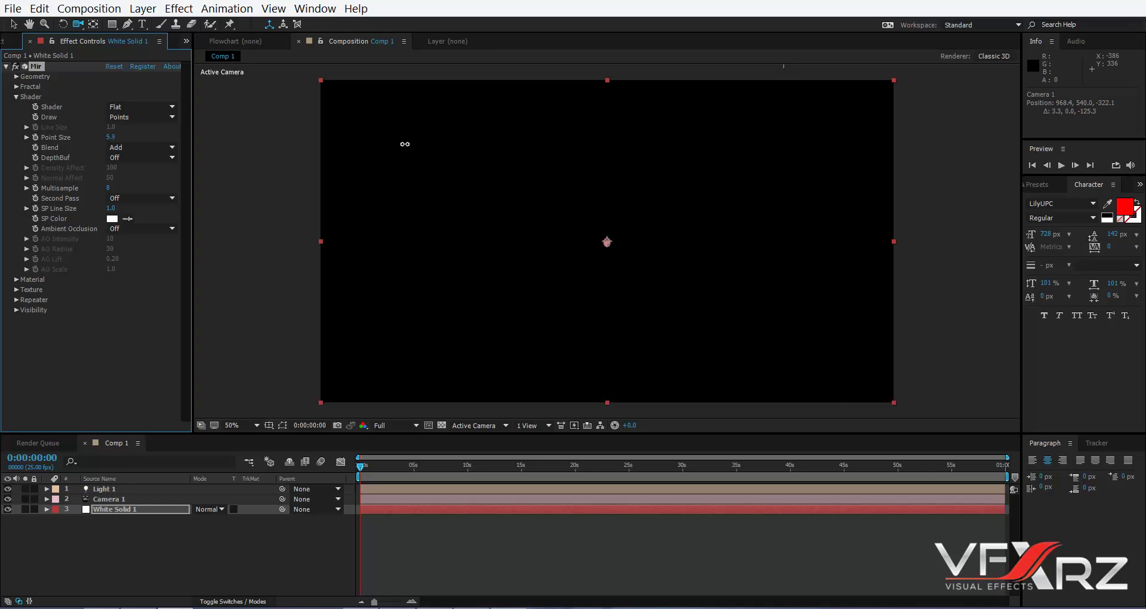
drag(740, 178, 736, 177)
scroll(575, 286, down, 2)
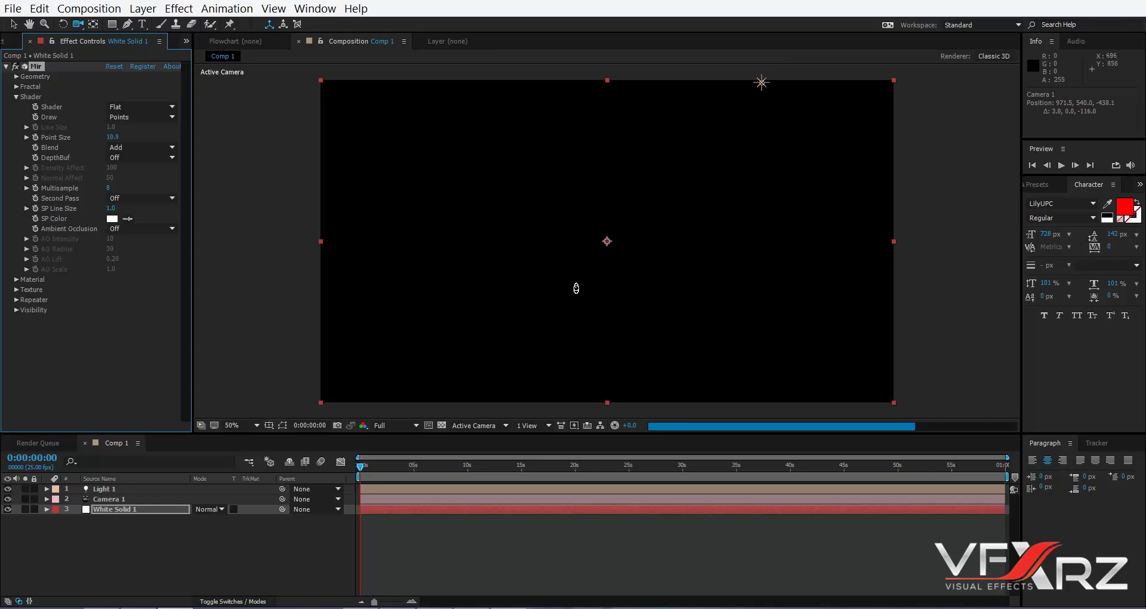
scroll(619, 119, up, 6)
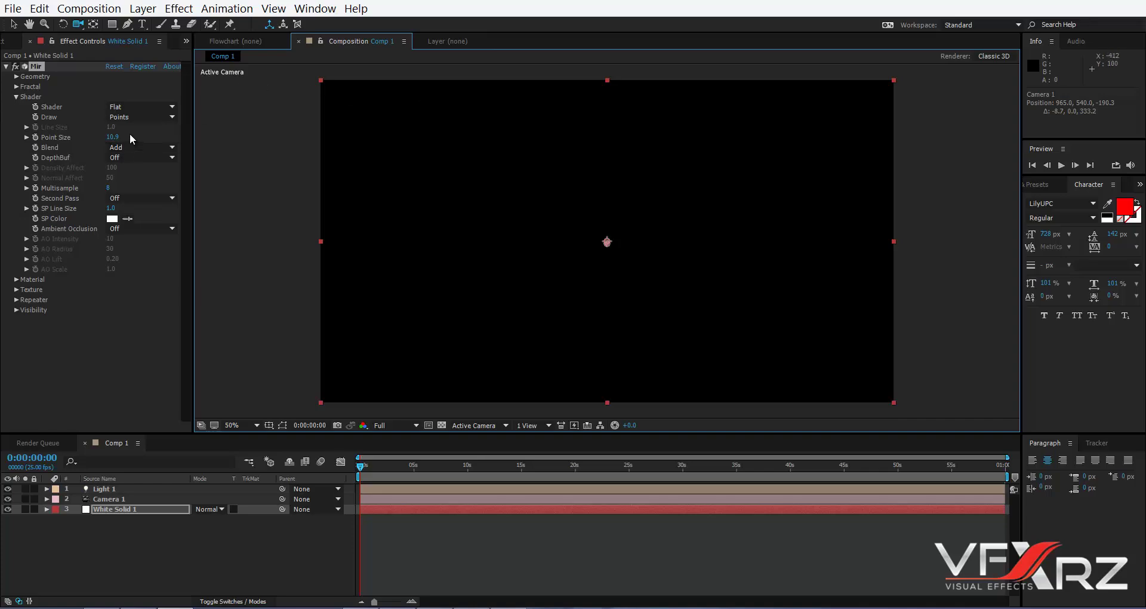
Set the shader's Draw mode to Front Fill, Back Wire and the Line Size to 1.9.
click(141, 117)
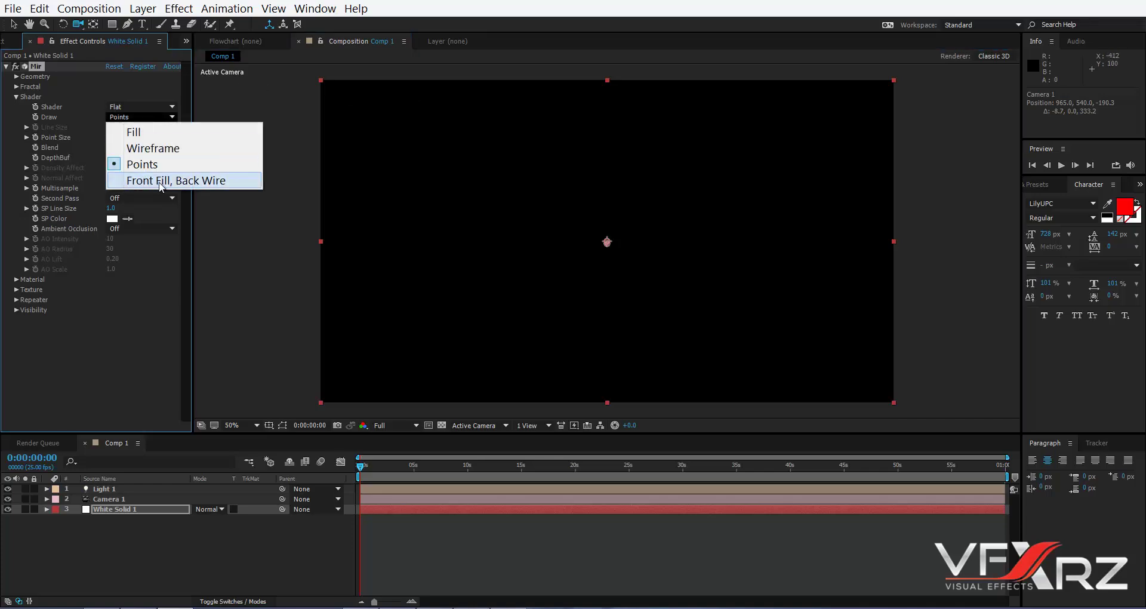
click(157, 186)
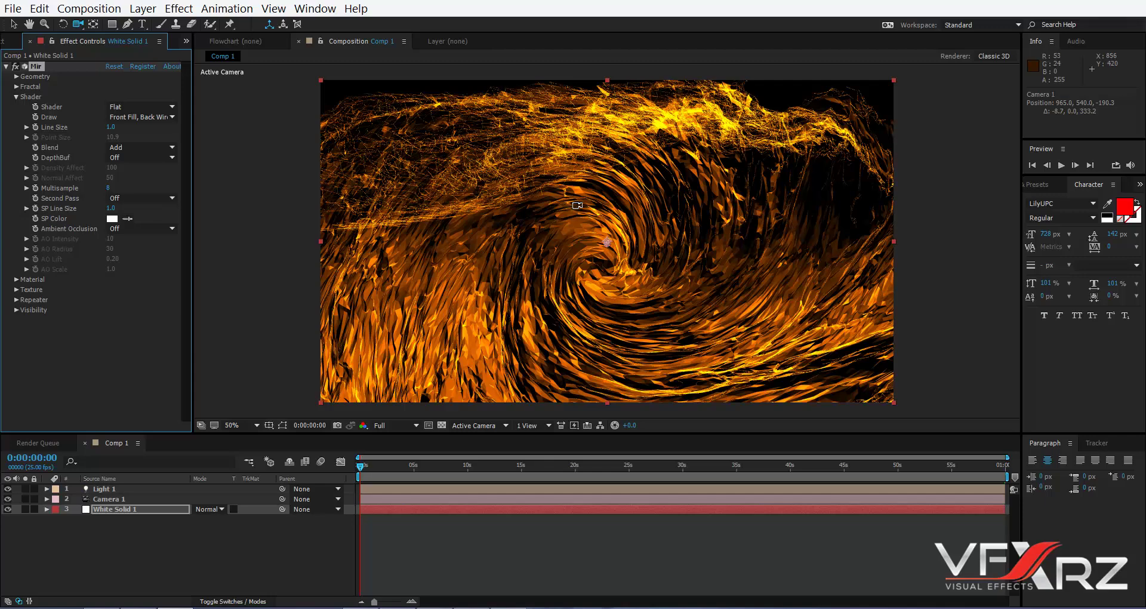
scroll(541, 287, down, 3)
drag(541, 288, 685, 220)
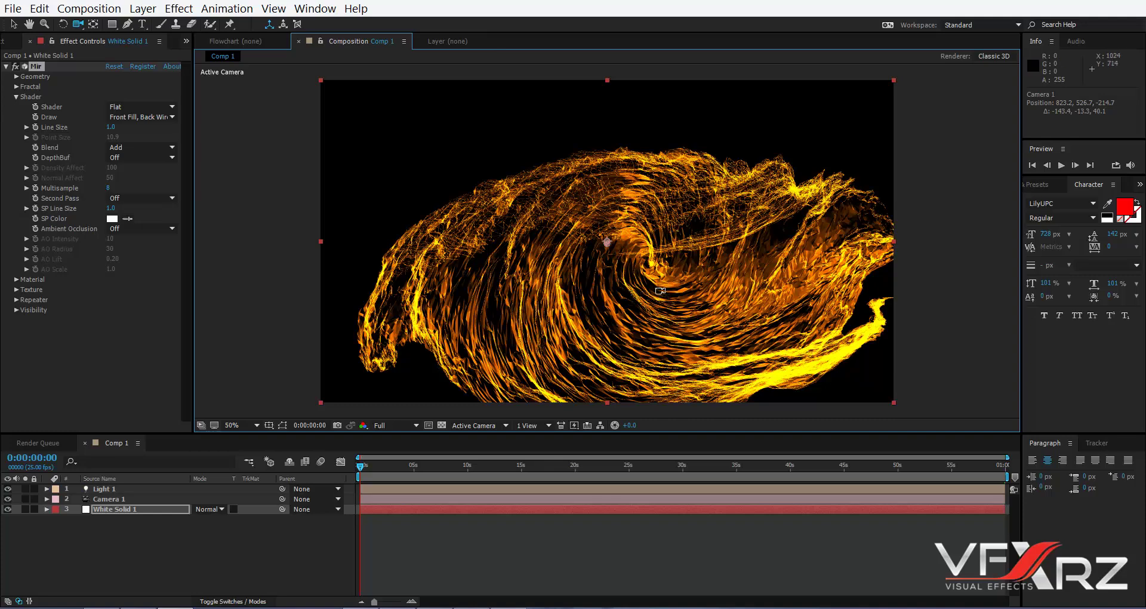
drag(110, 127, 138, 127)
drag(240, 139, 156, 132)
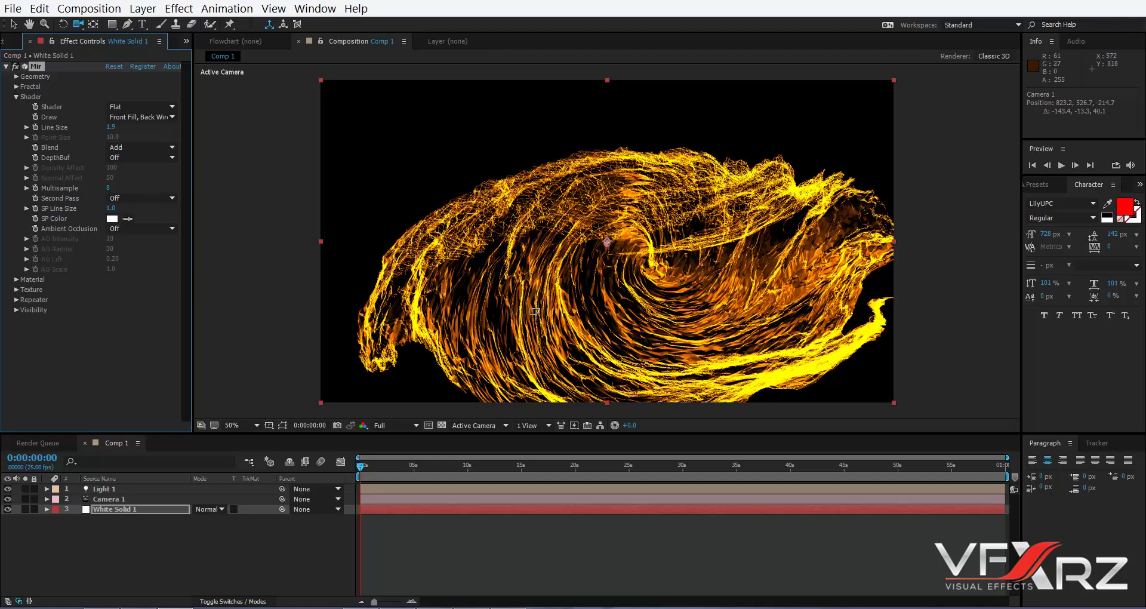
drag(573, 245, 542, 287)
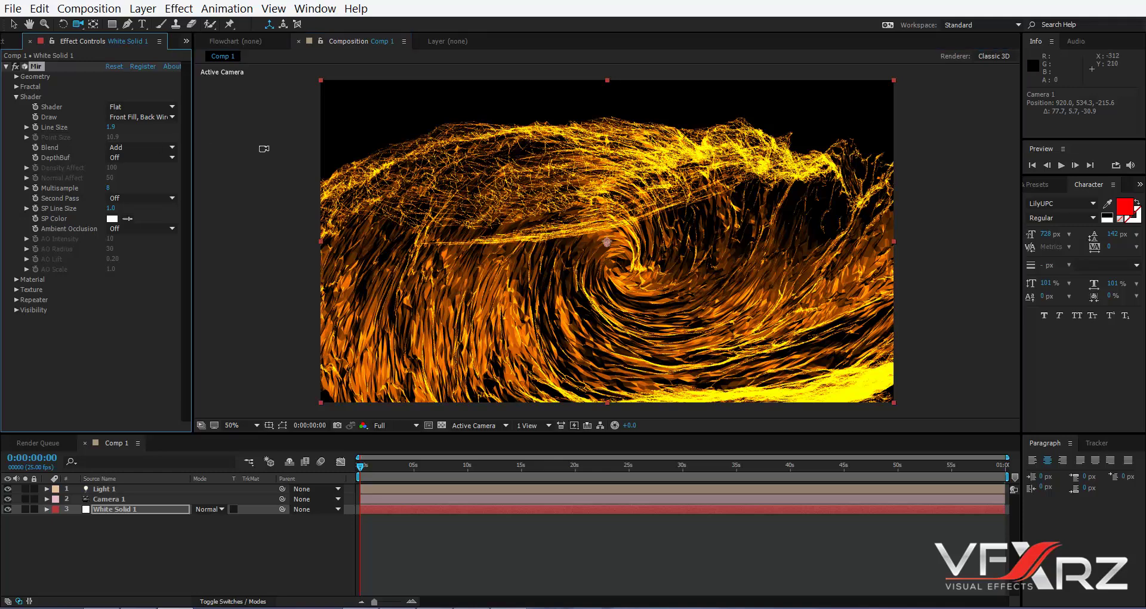
Compare the Normal, Add and Super Add blend modes on the mesh, ending with Blend set to Add.
click(138, 147)
click(151, 178)
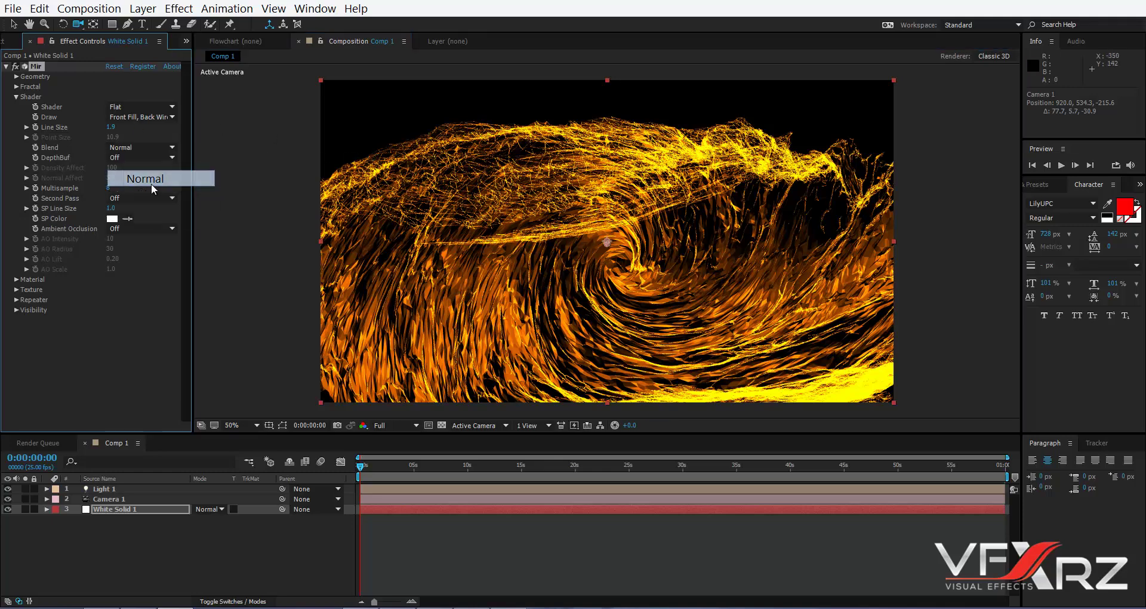
click(138, 145)
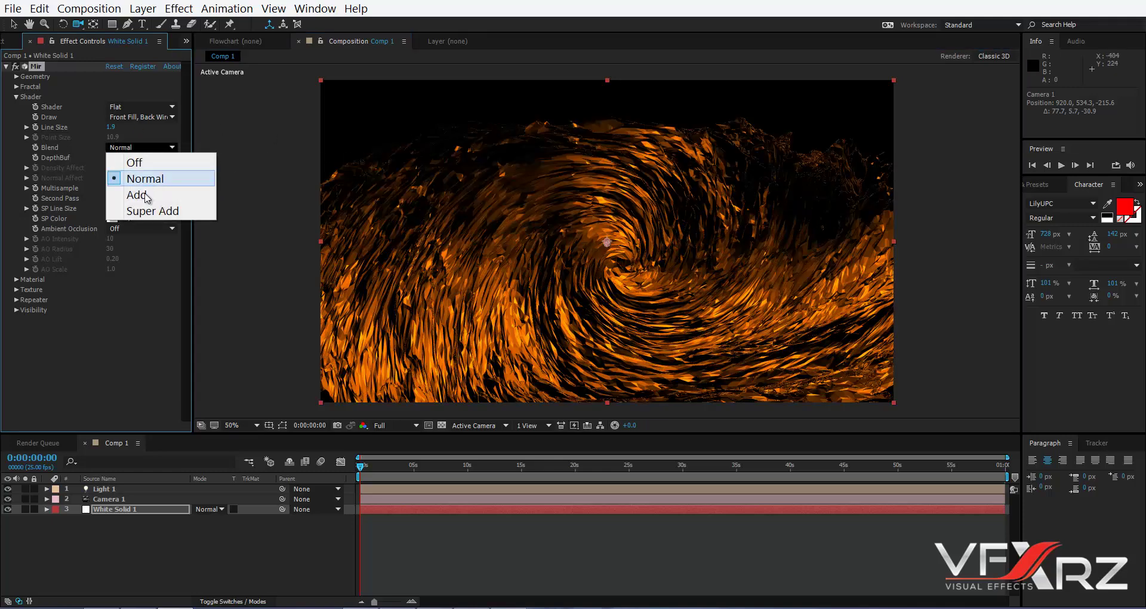
click(145, 192)
click(167, 149)
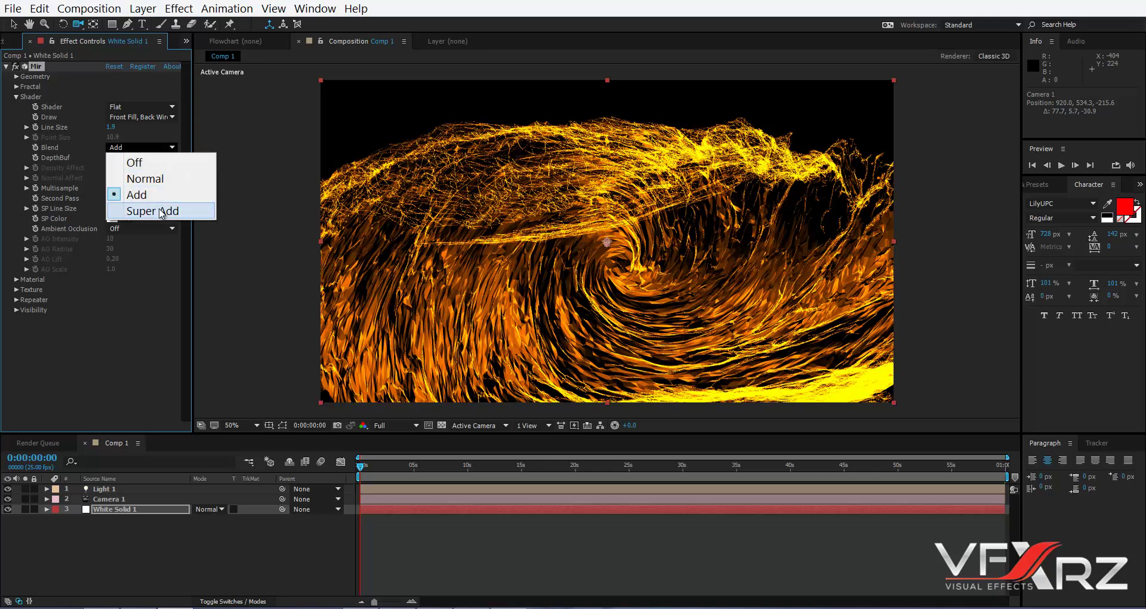
click(162, 207)
click(155, 145)
click(152, 176)
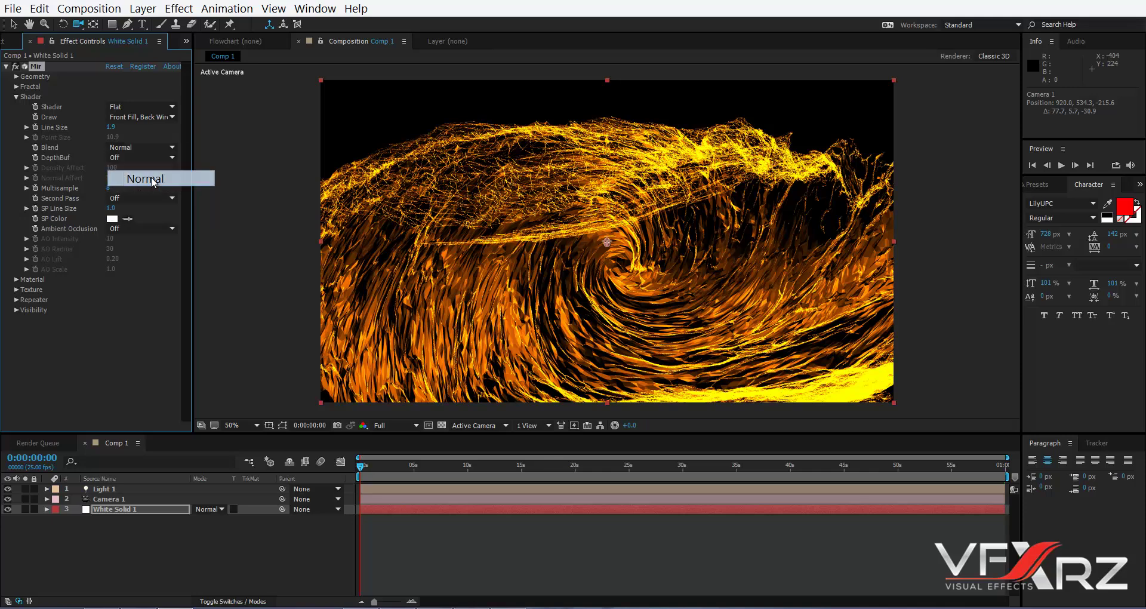
click(151, 143)
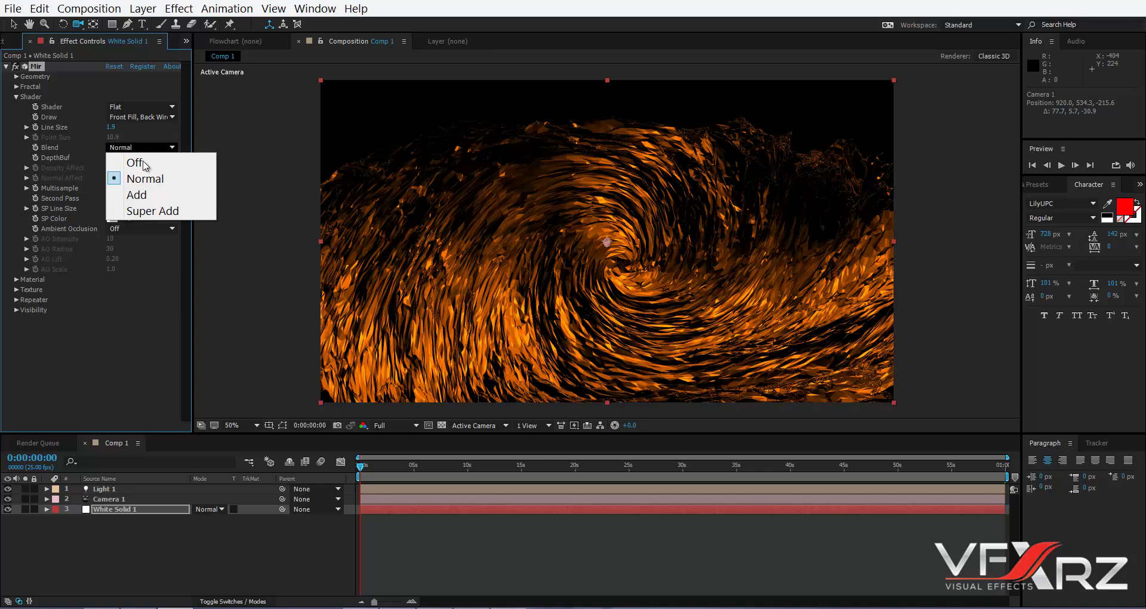
click(140, 192)
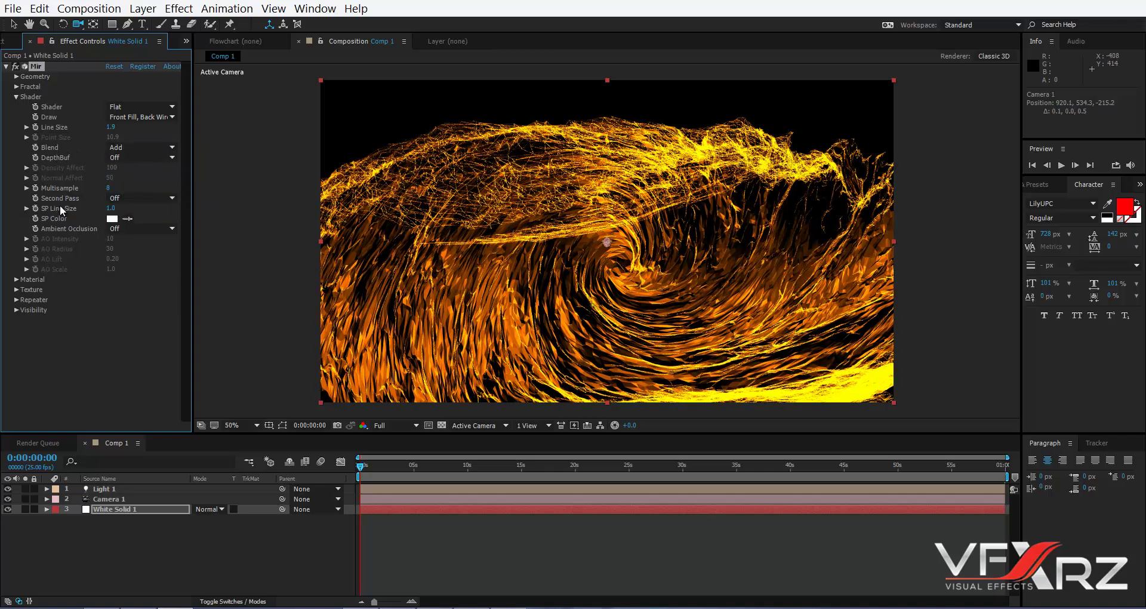
Set the shader's Second Pass to Wireframe with a pure red FF0000 SP Color and inspect the mesh from another angle.
click(139, 196)
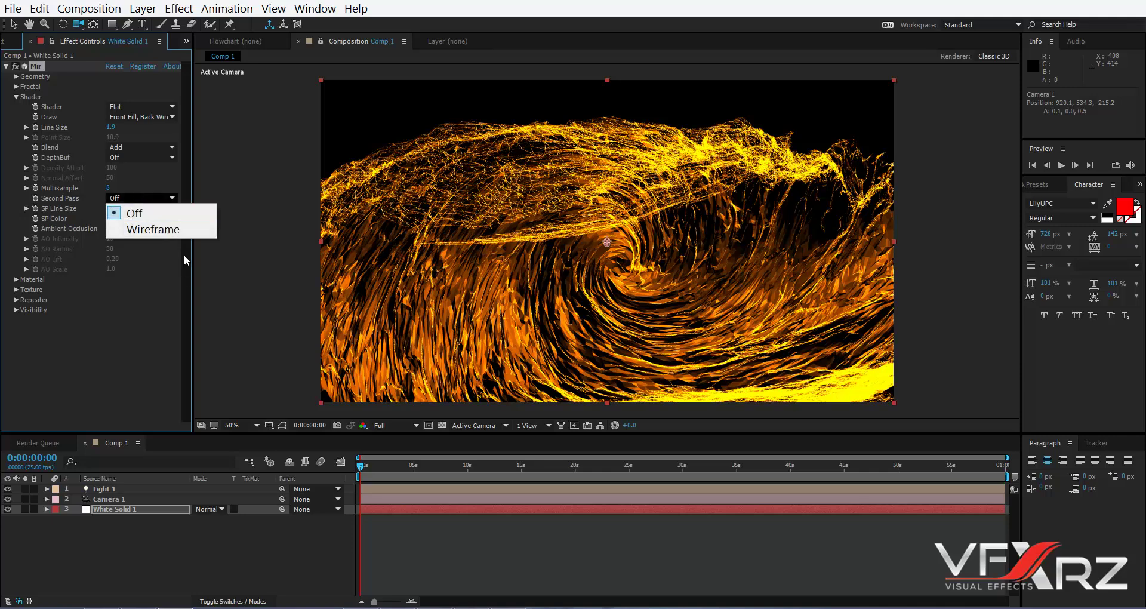
click(182, 230)
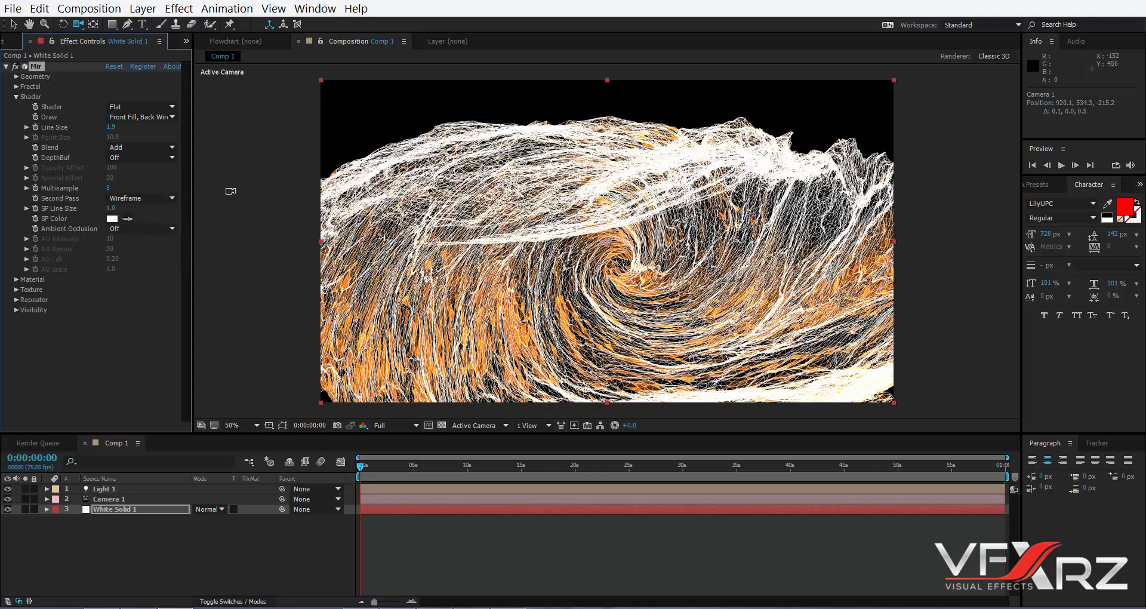
click(112, 219)
drag(924, 465, 960, 377)
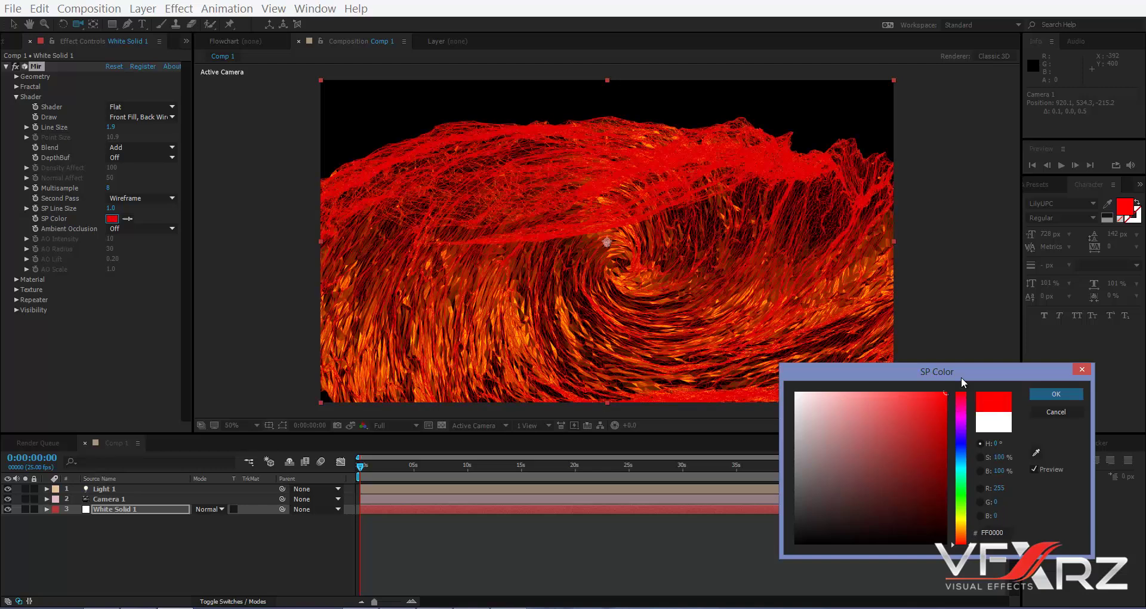
click(1056, 394)
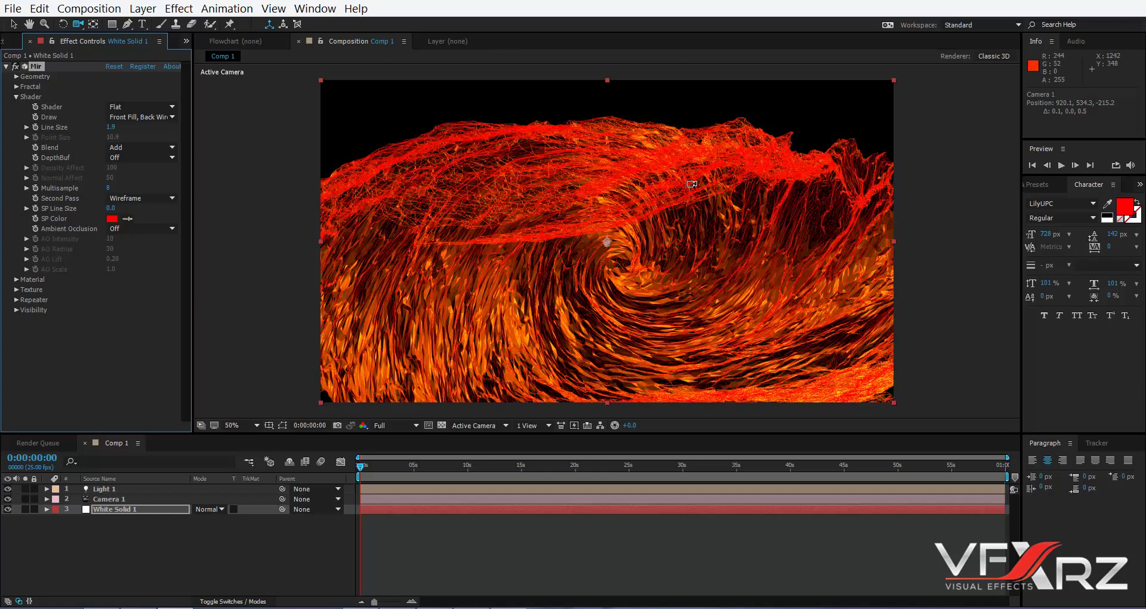
drag(558, 269, 838, 79)
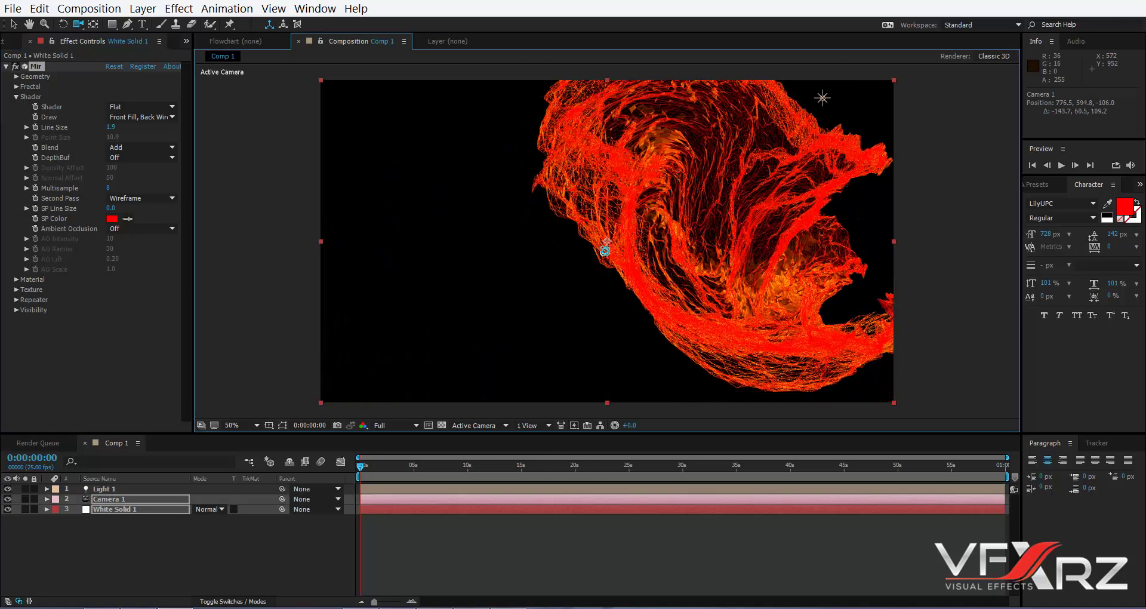
drag(603, 251, 573, 269)
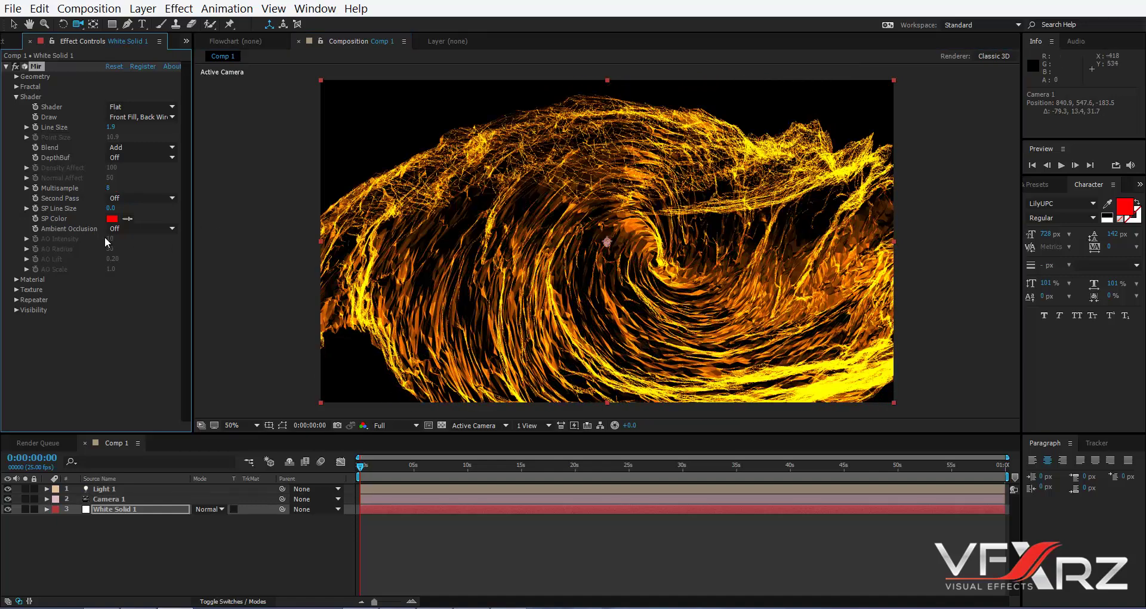
Set Ambient Occlusion to Dither 2 with AO Intensity 125, raise the AO Radius and Lift, and set AO Scale to 7.4.
click(140, 228)
click(146, 260)
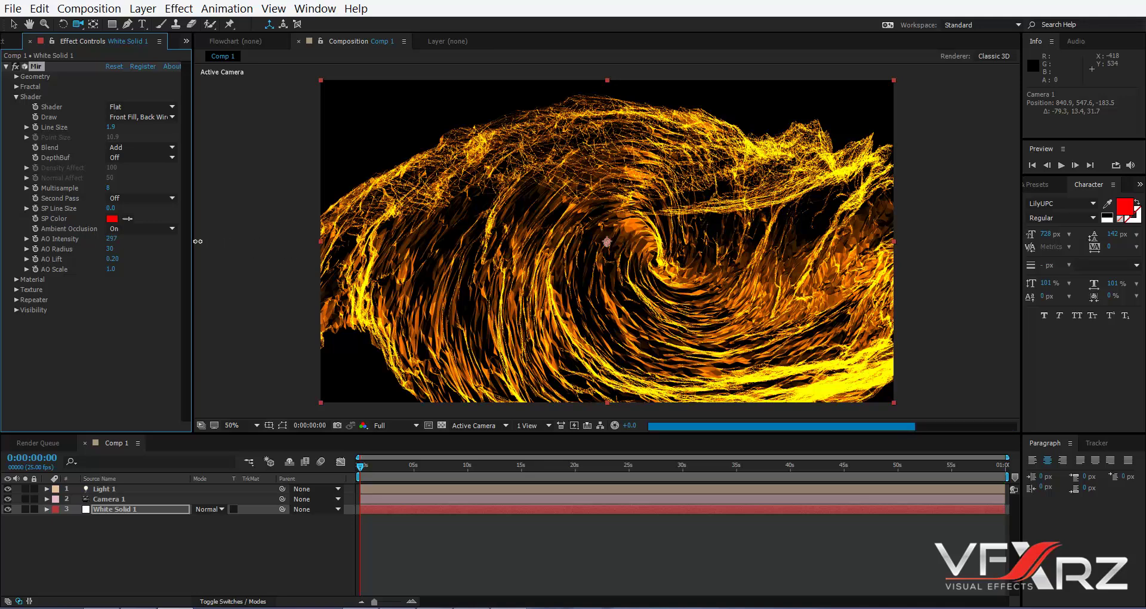
click(143, 228)
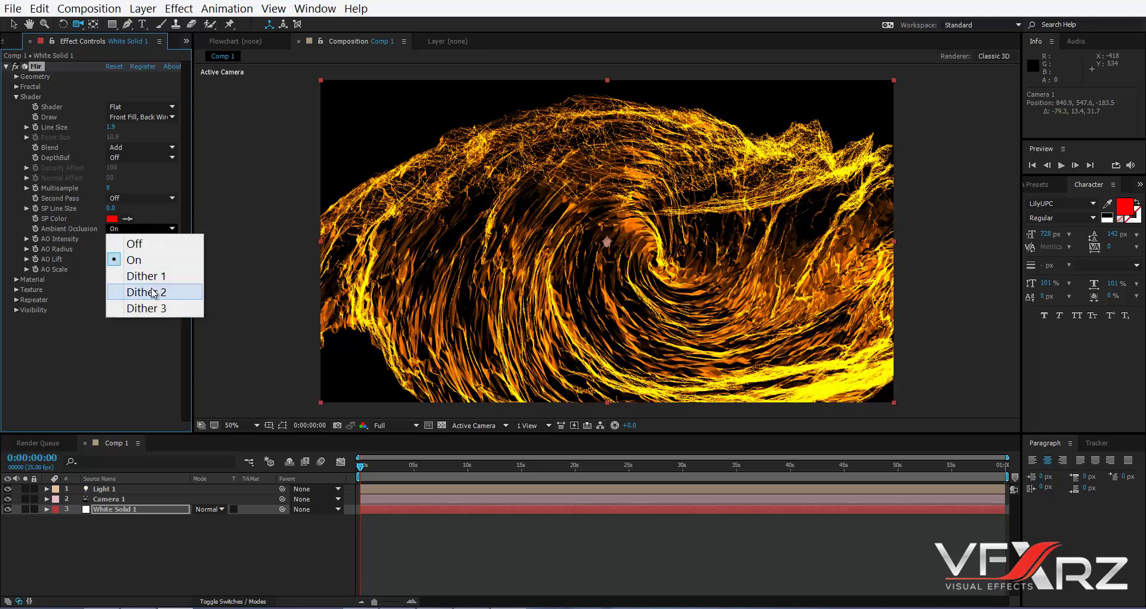
click(153, 292)
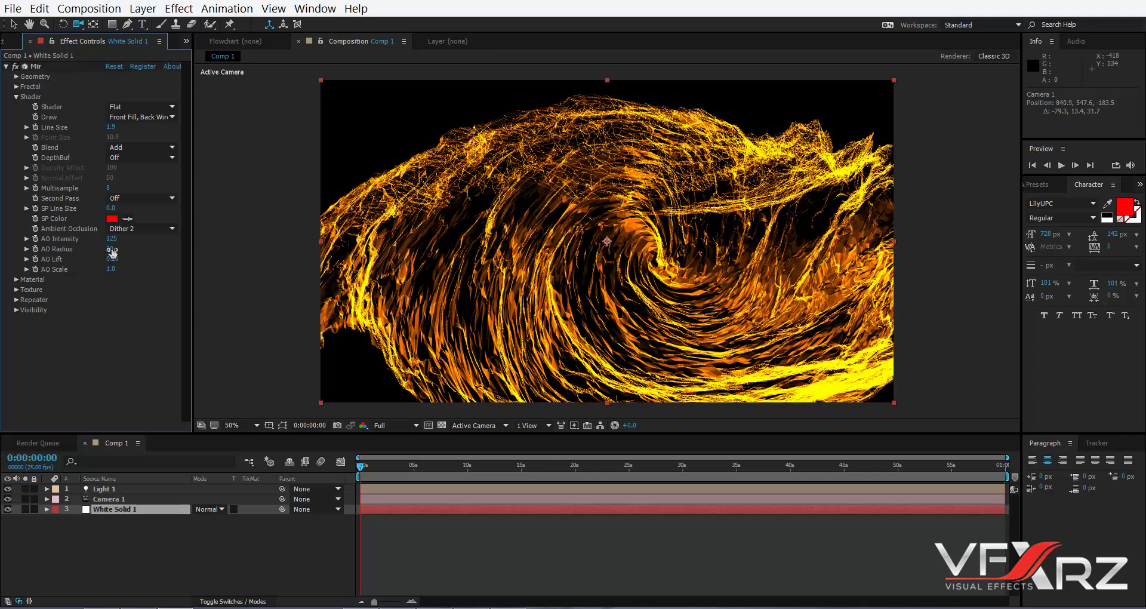
drag(112, 252, 163, 277)
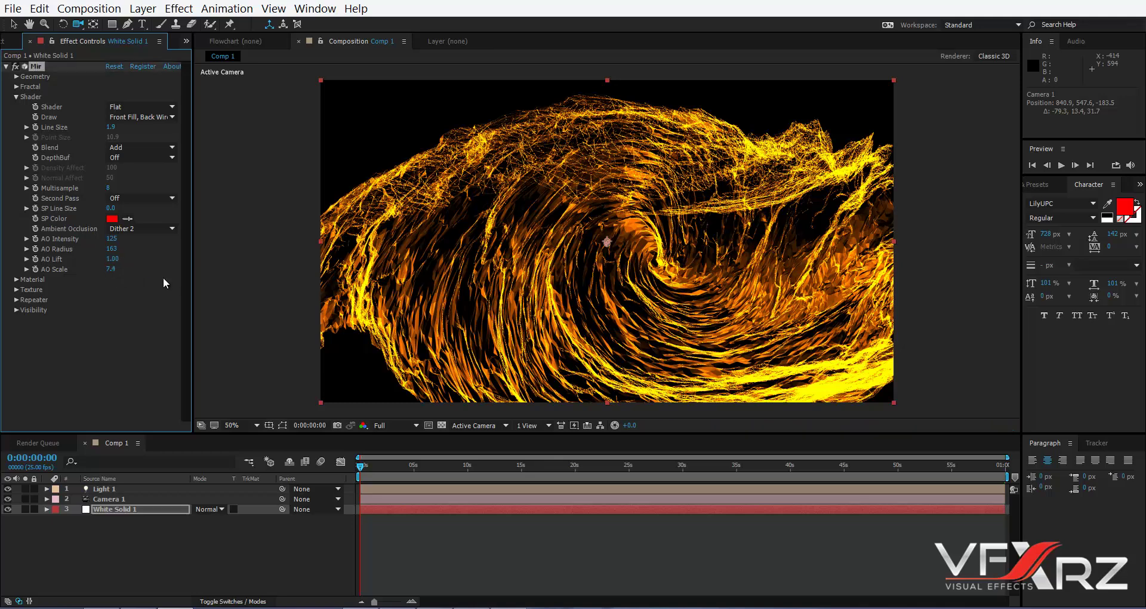
click(16, 98)
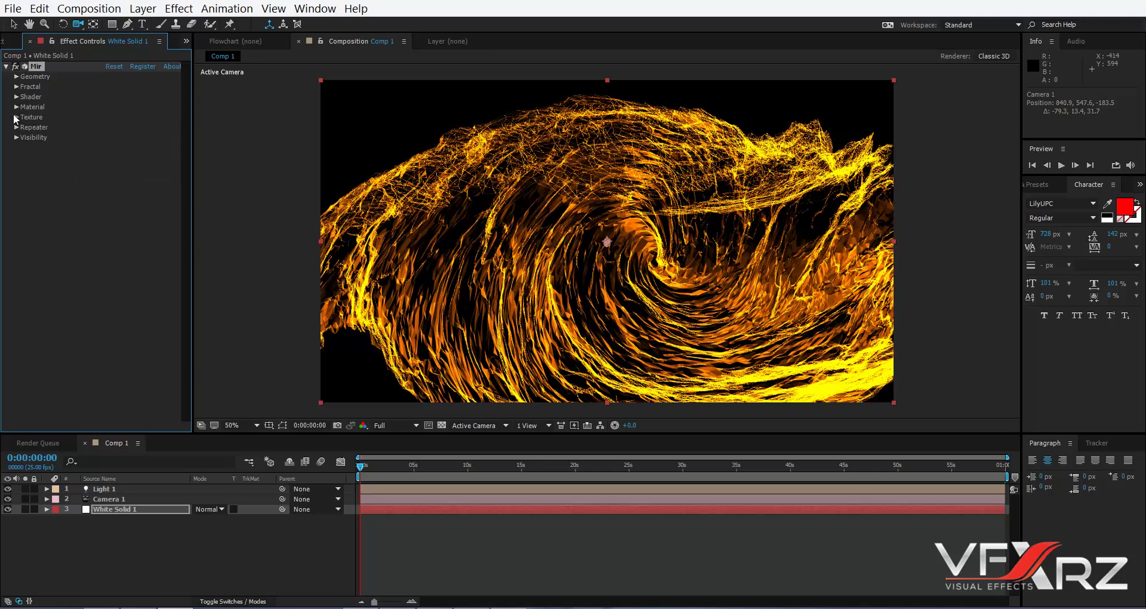
Review Mir's Material settings and check the color and intensity settings of Light 1 without changing them.
click(16, 108)
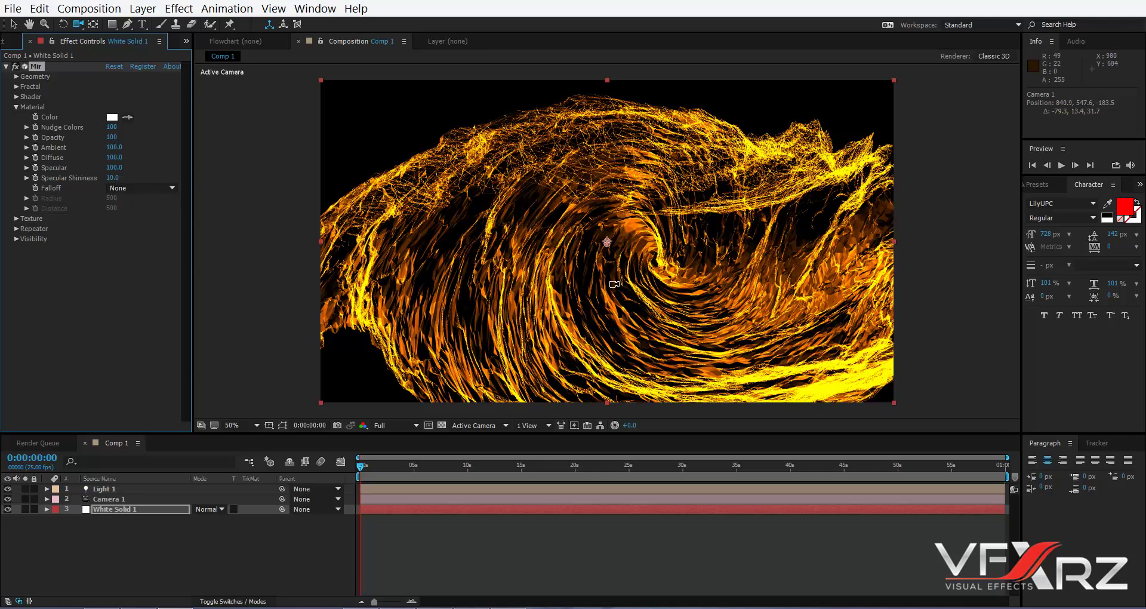
drag(614, 284, 584, 271)
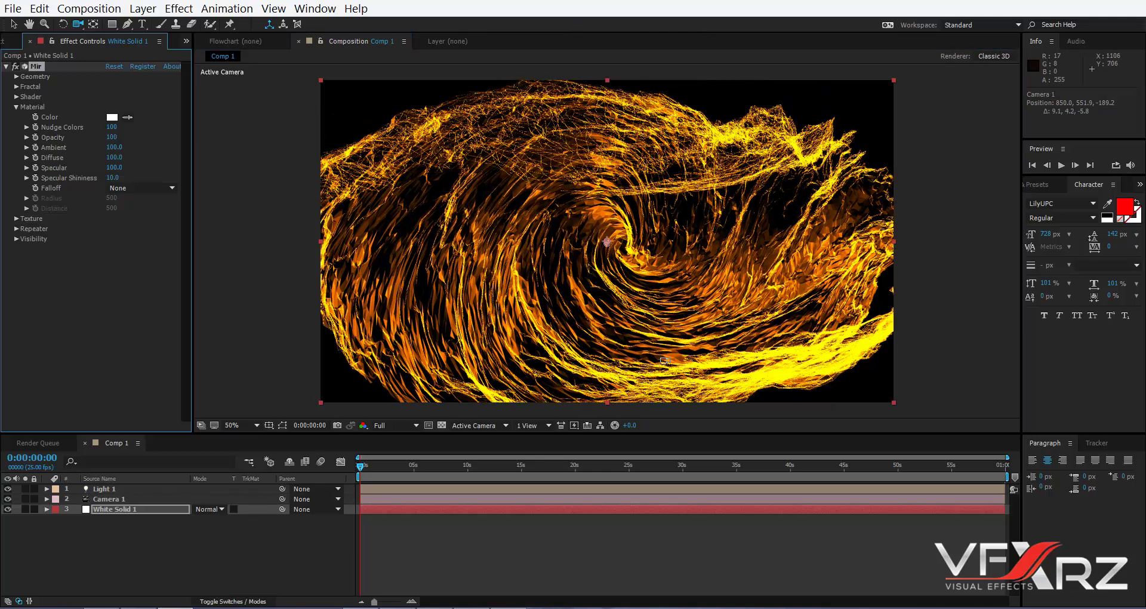
click(142, 489)
double_click(133, 489)
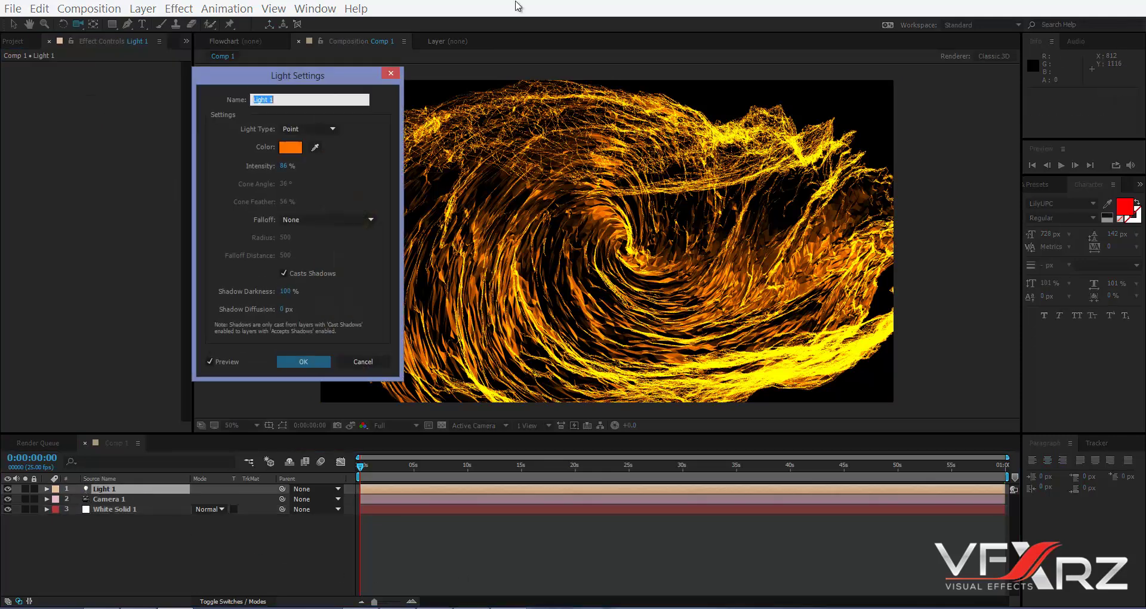
click(376, 362)
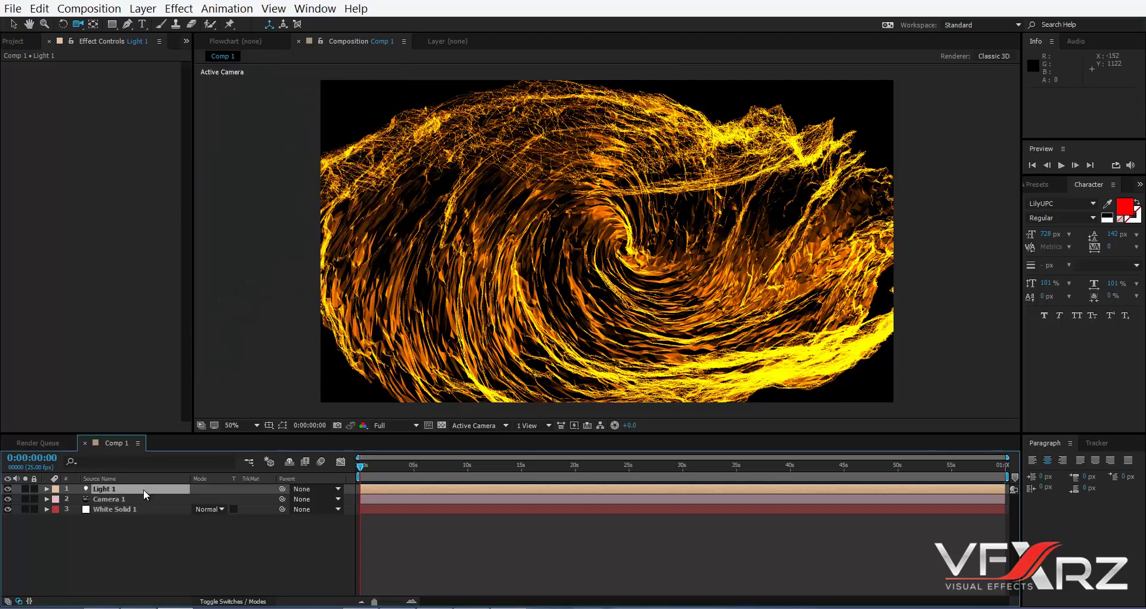
Try a darker red, then set the Mir material Color on White Solid 1 to light red FF7F7F.
click(114, 510)
click(111, 117)
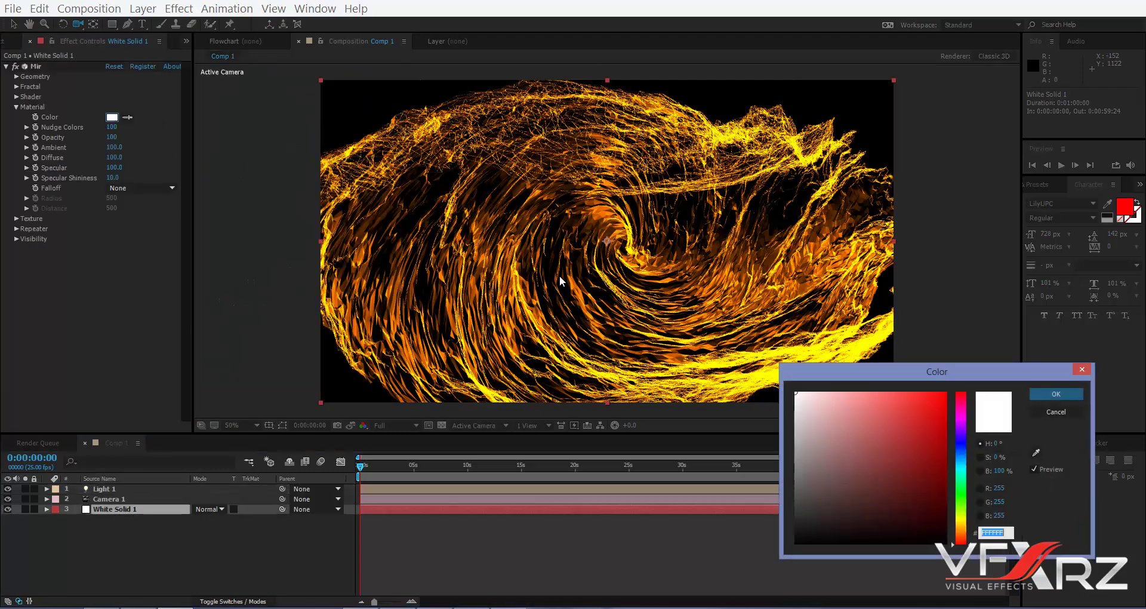
click(919, 412)
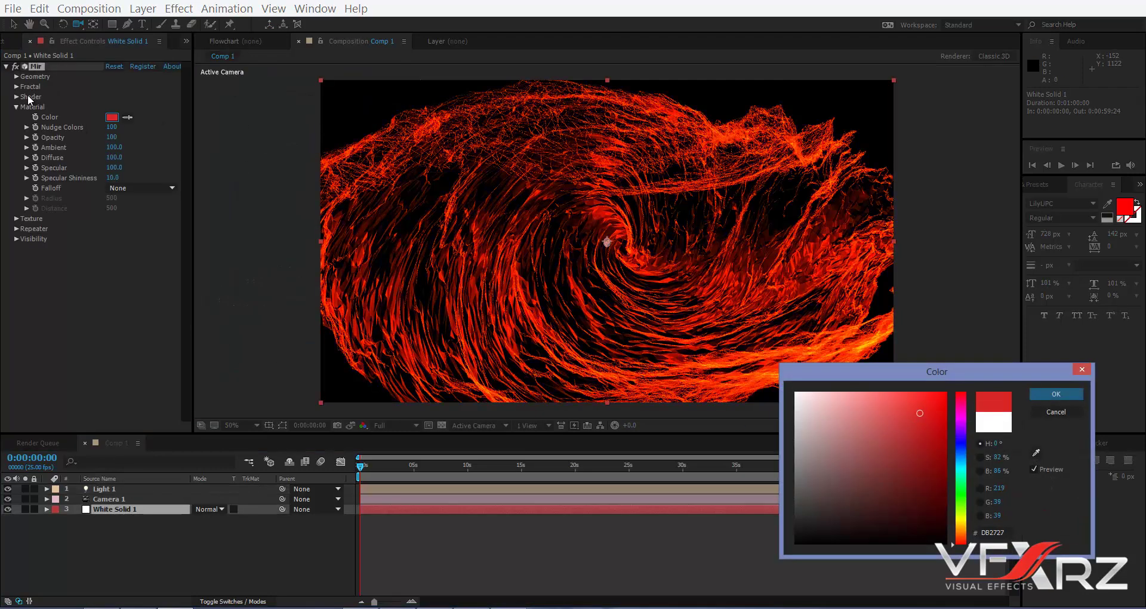
drag(866, 412, 870, 381)
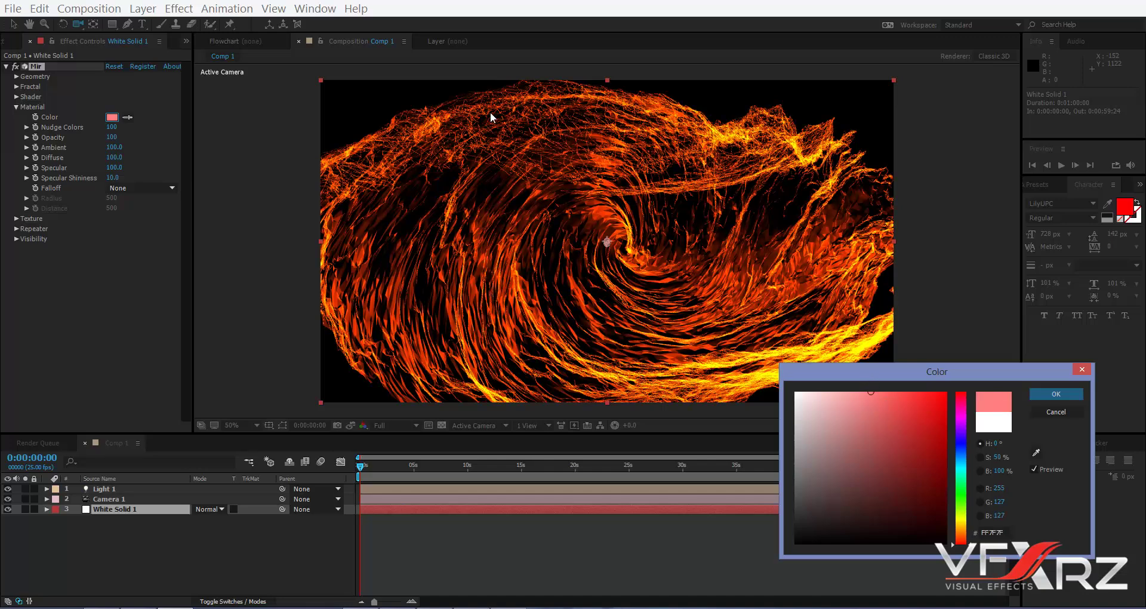
click(1064, 395)
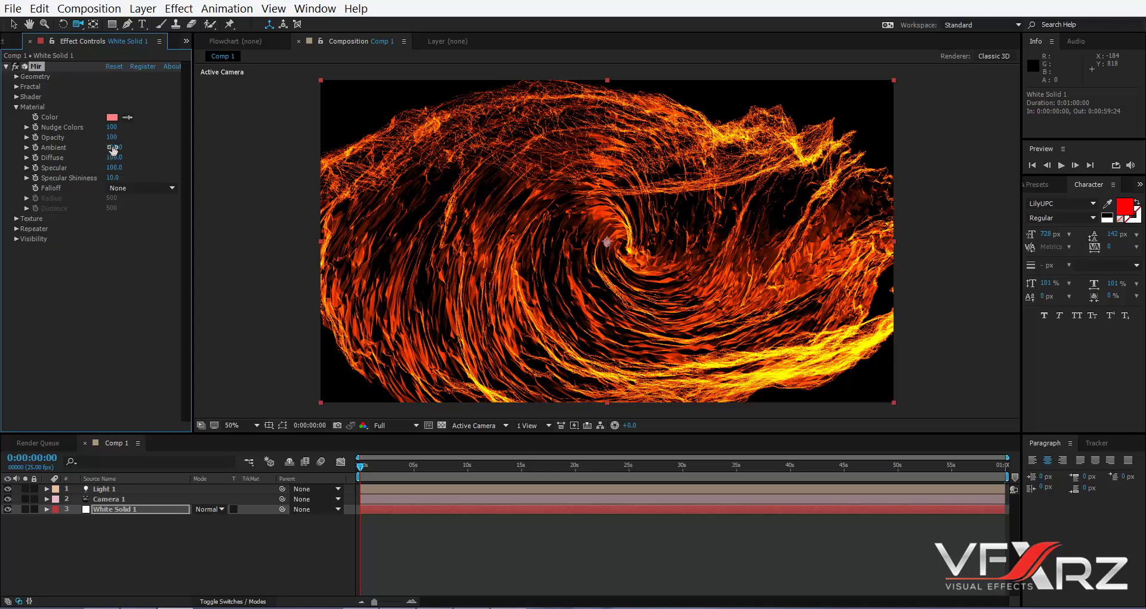
Set the material's Ambient to 116, Diffuse to 117, Specular to 138 and Specular Shininess to 128.
drag(109, 148, 154, 131)
drag(124, 166, 70, 191)
drag(173, 173, 156, 181)
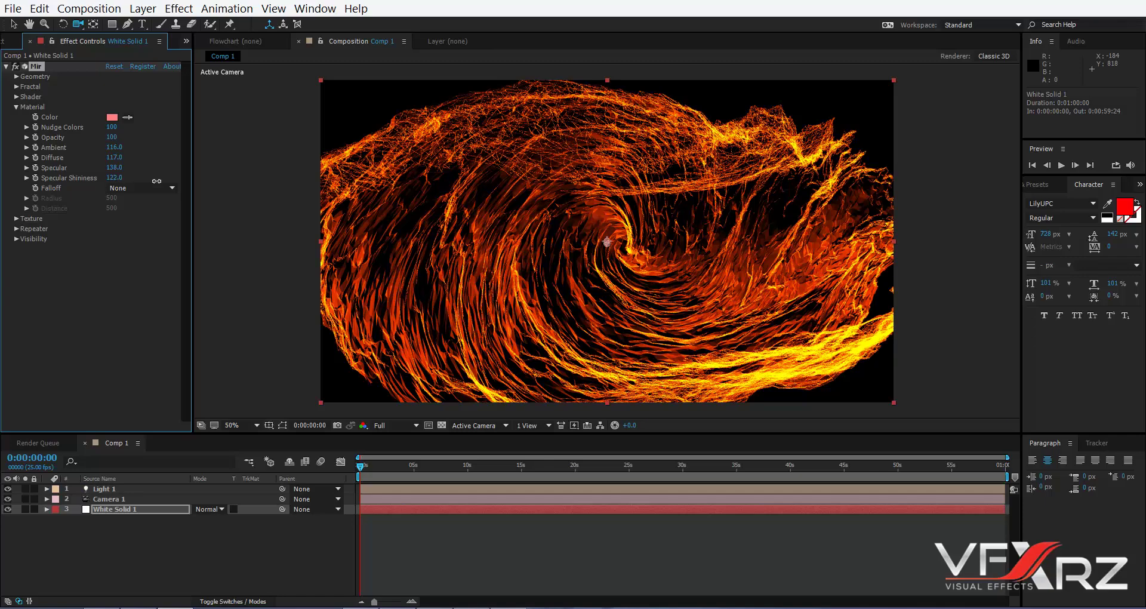
drag(30, 197, 95, 186)
click(128, 250)
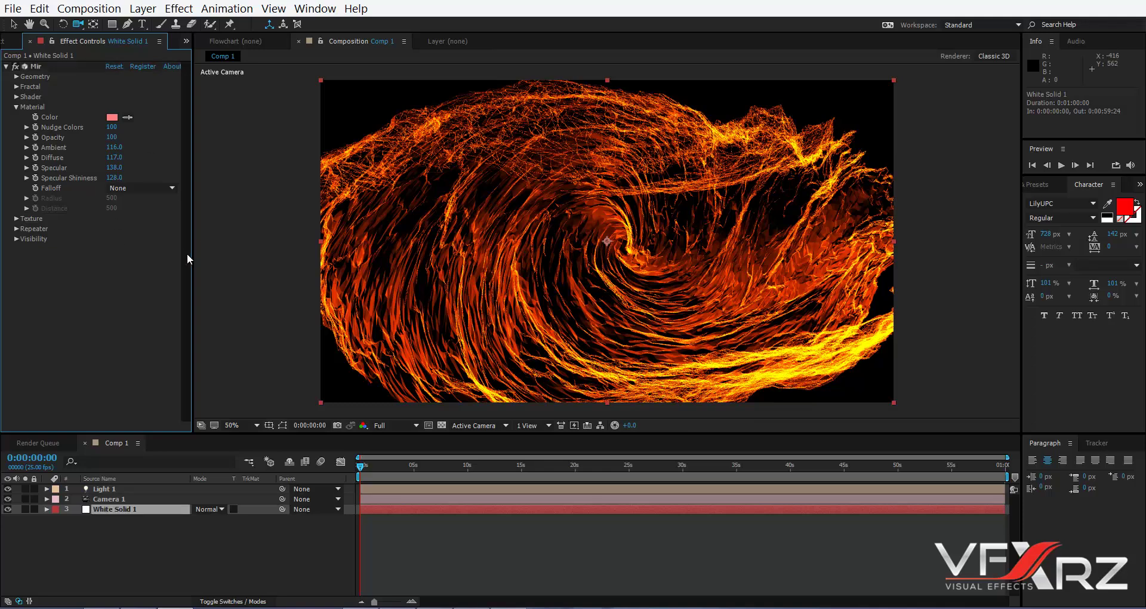
click(17, 108)
Review Mir's Texture settings and import the beach sunset wallpaper image from the Pictures library.
click(17, 118)
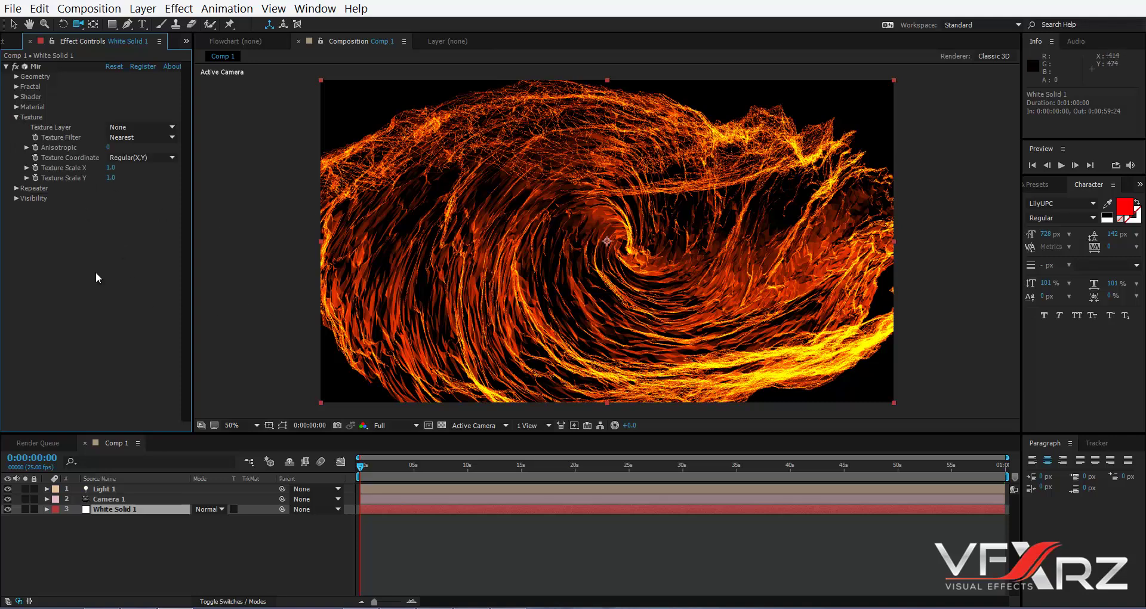
click(7, 46)
double_click(81, 244)
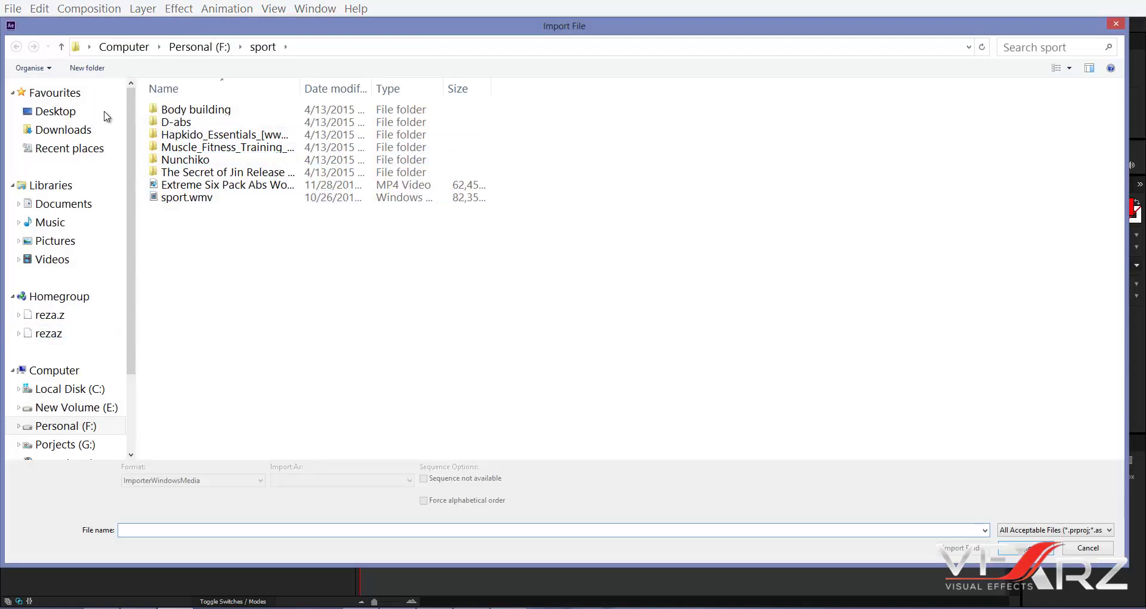
click(73, 247)
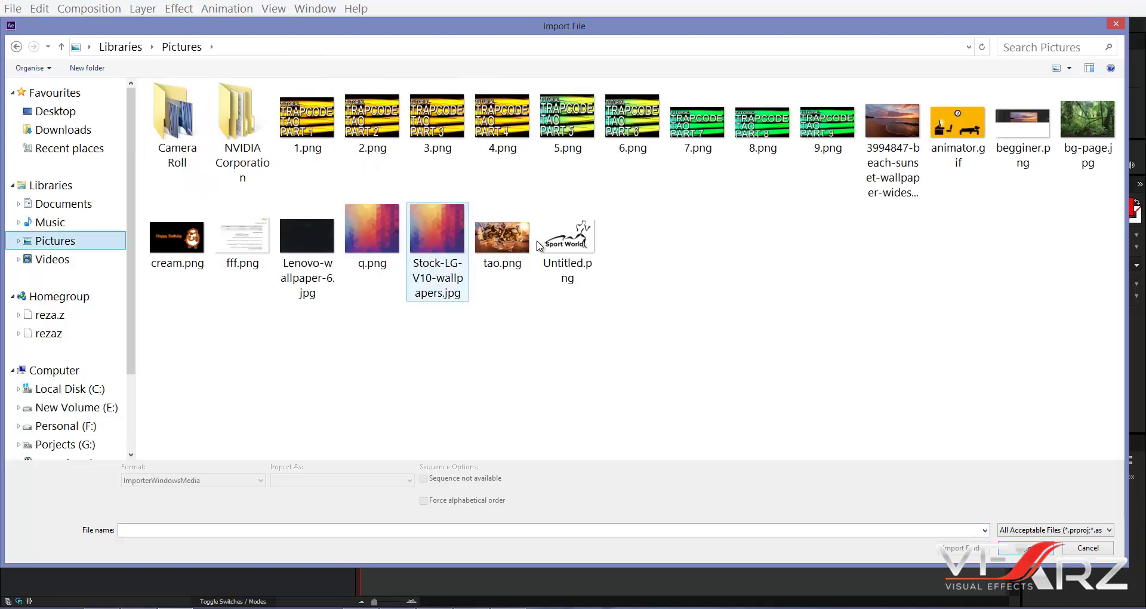
click(876, 142)
double_click(876, 142)
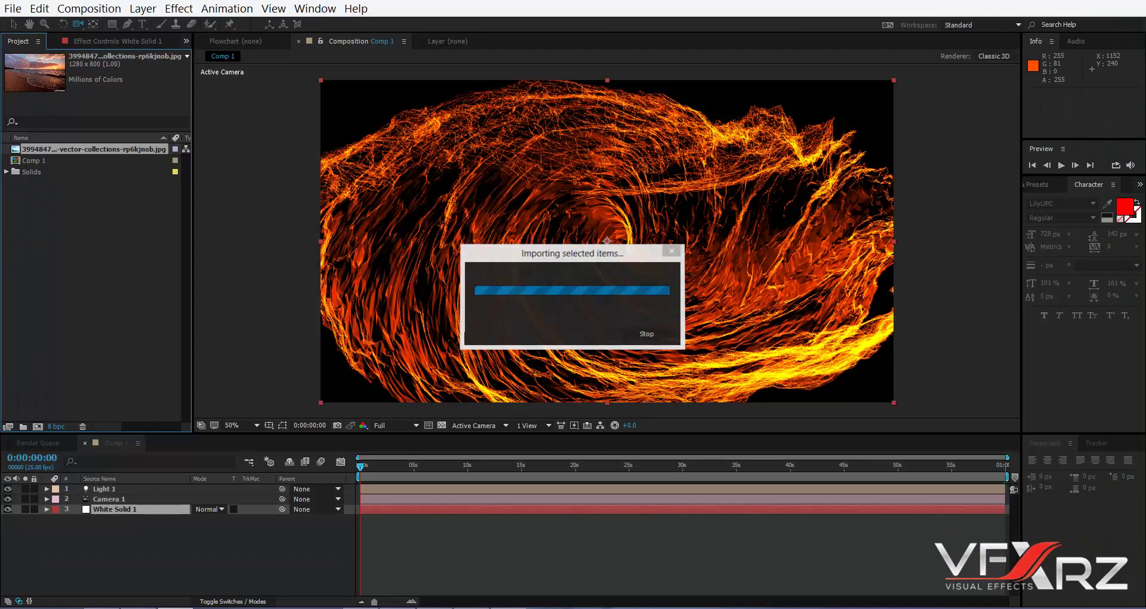
Add the beach sunset image to Comp 1 below White Solid 1 and hide its layer.
drag(67, 149, 150, 520)
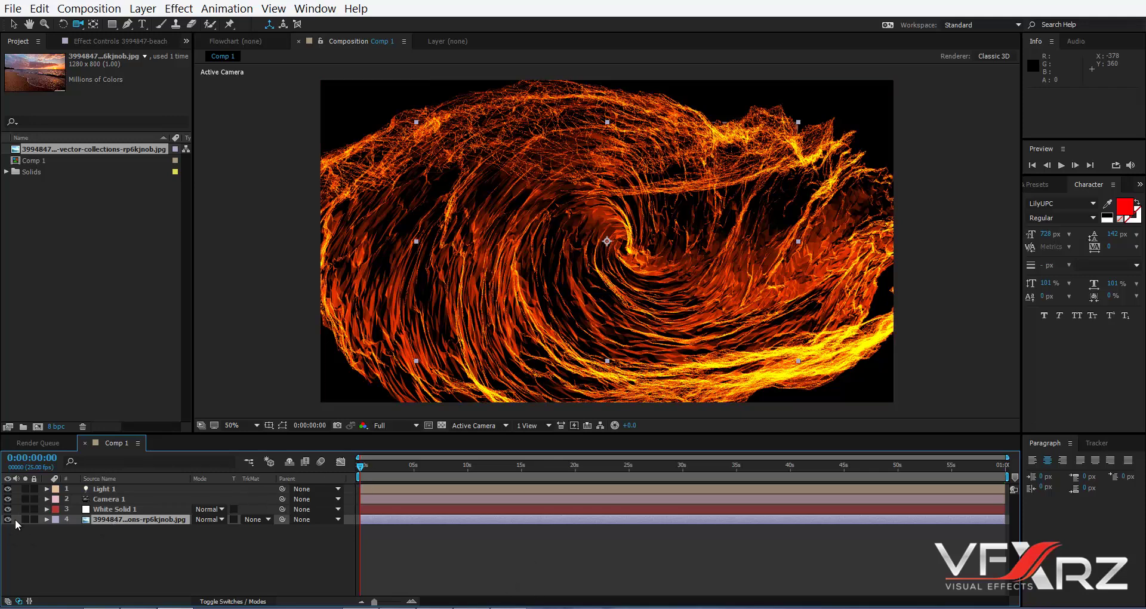
drag(361, 459, 364, 465)
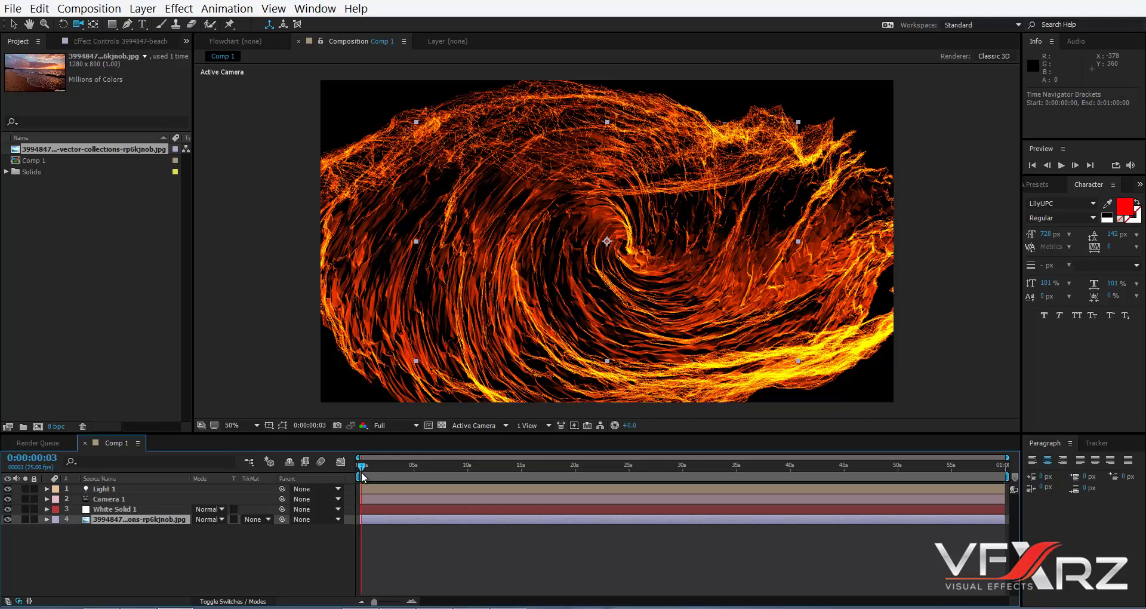
click(8, 520)
Set Mir's Texture Layer on White Solid 1 to the beach sunset image layer.
click(113, 507)
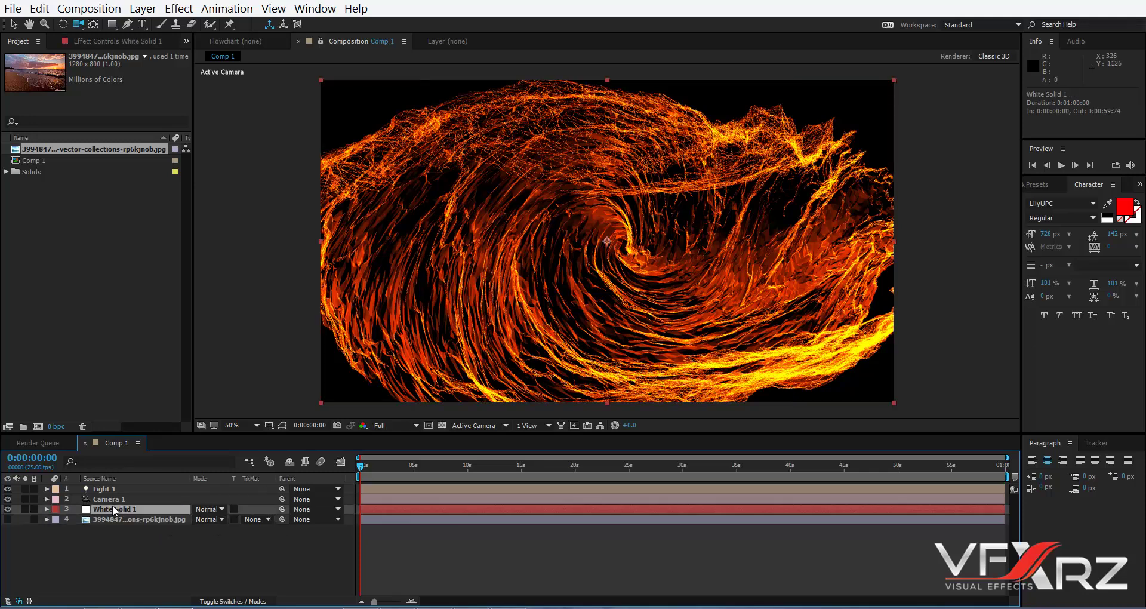
click(114, 40)
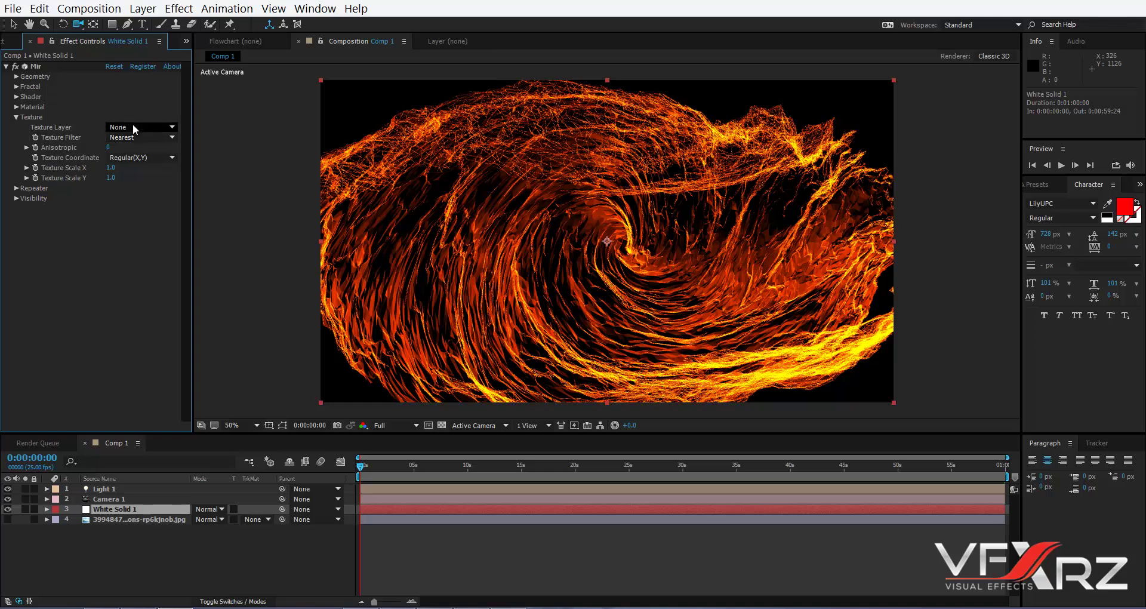
click(172, 127)
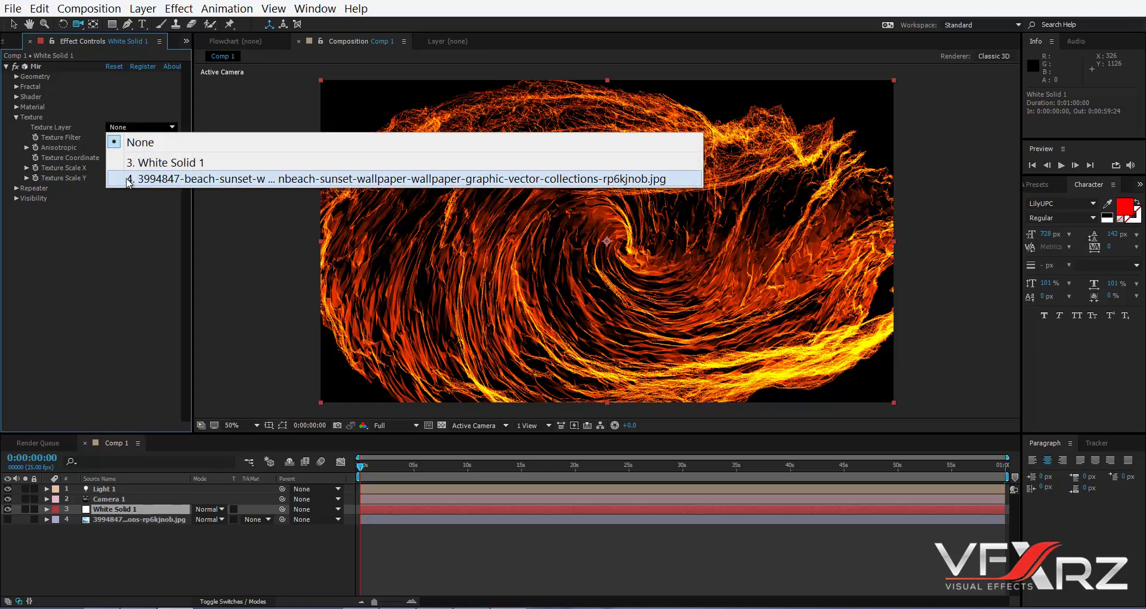
click(173, 179)
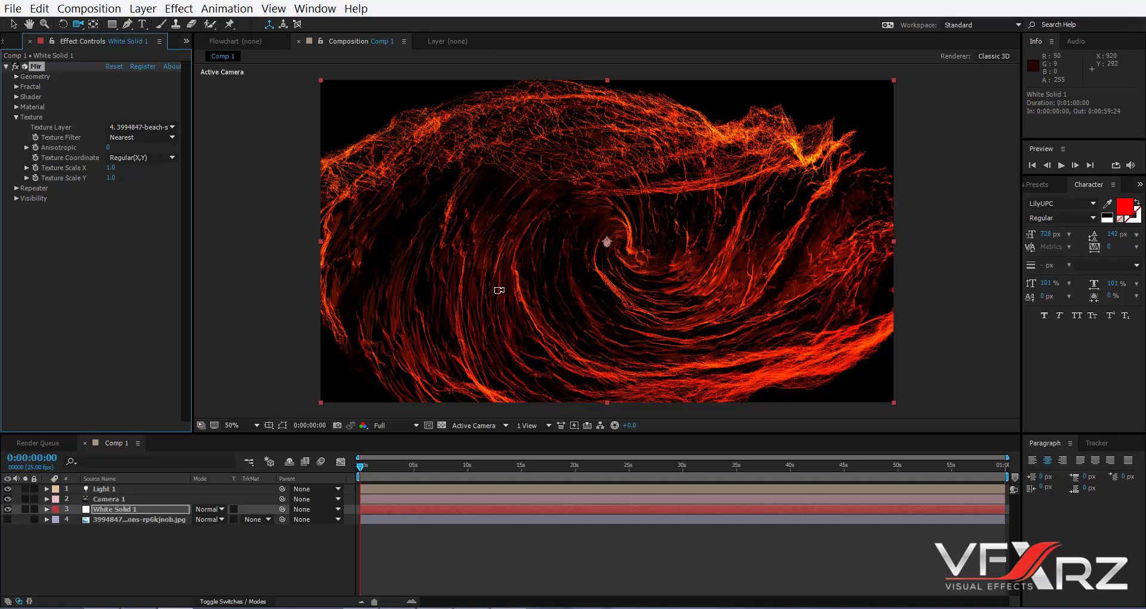
Compare the Linear and Solid Face texture filters on the mesh, ending with Texture Filter set to Nearest.
click(112, 137)
click(132, 167)
click(136, 141)
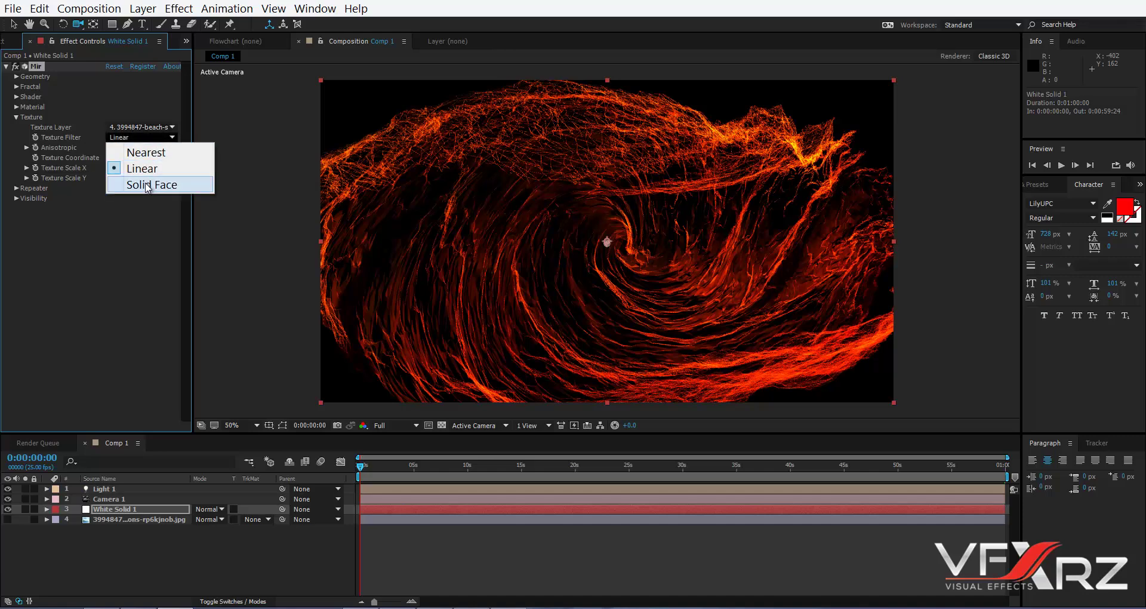
click(152, 182)
click(167, 137)
click(147, 153)
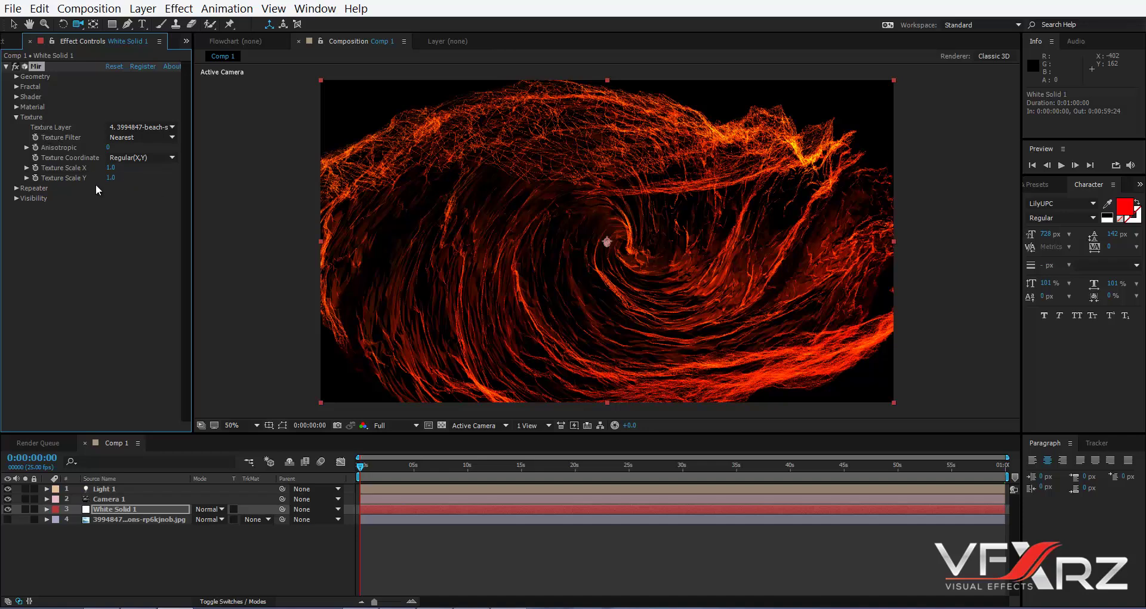
Raise the texture's horizontal scale, Texture Scale X, to 2.0 and collapse the Texture settings.
drag(110, 171, 223, 171)
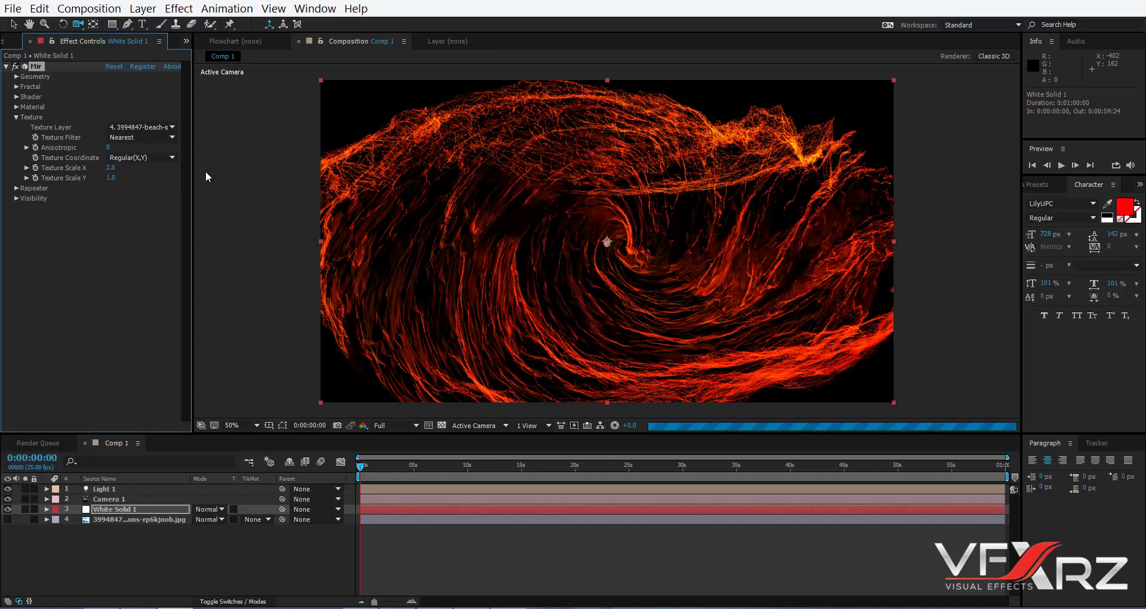
click(14, 118)
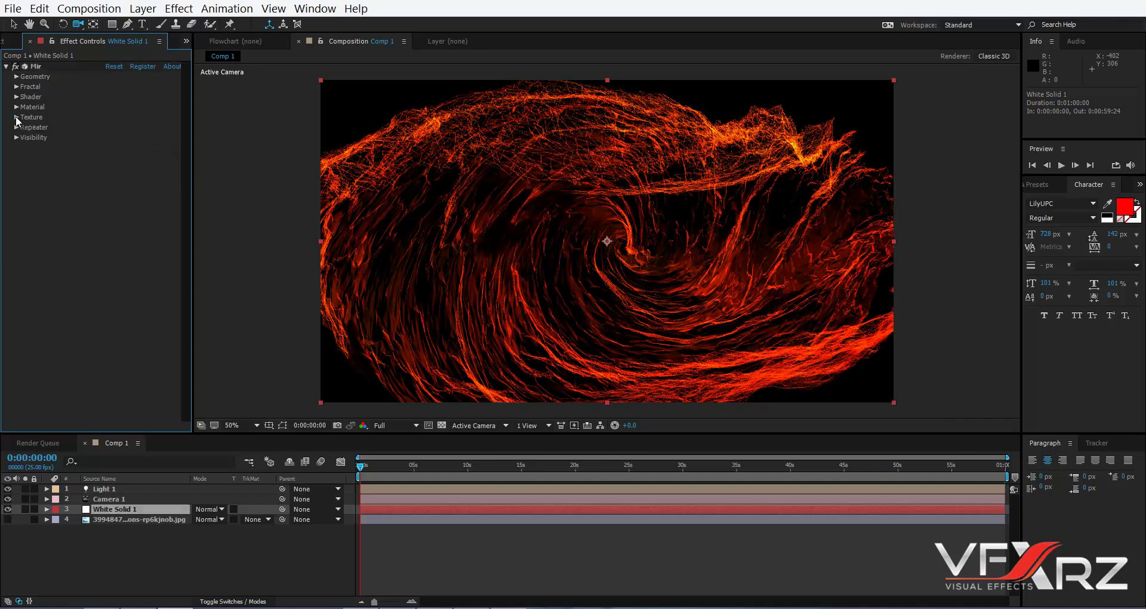
Expand Mir's Repeater settings and raise Instances to 3 for the mesh on White Solid 1.
click(16, 127)
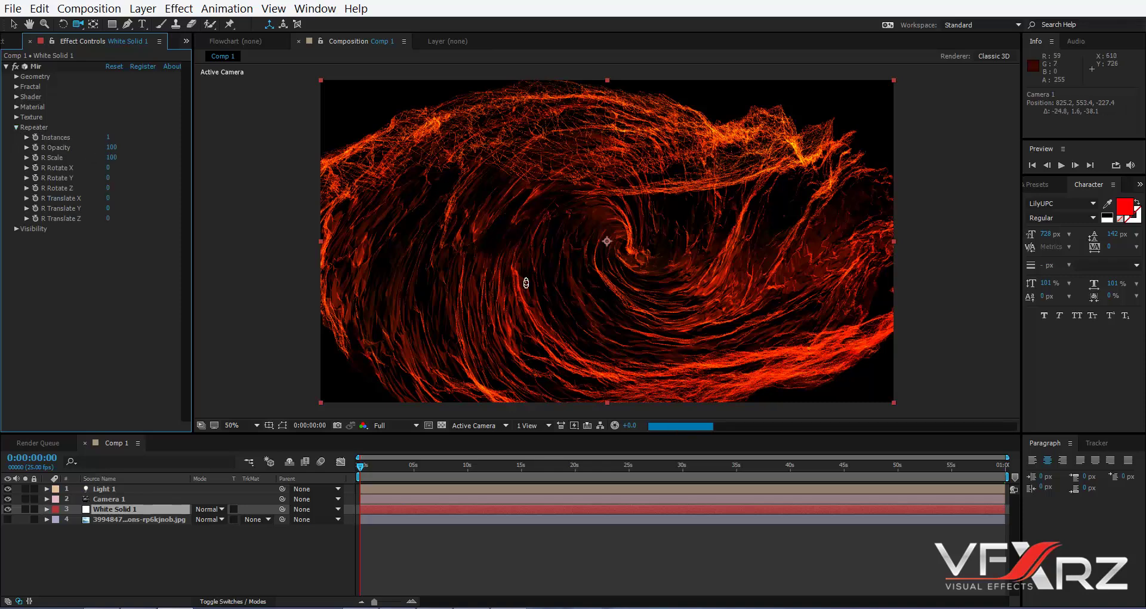
drag(526, 280, 429, 509)
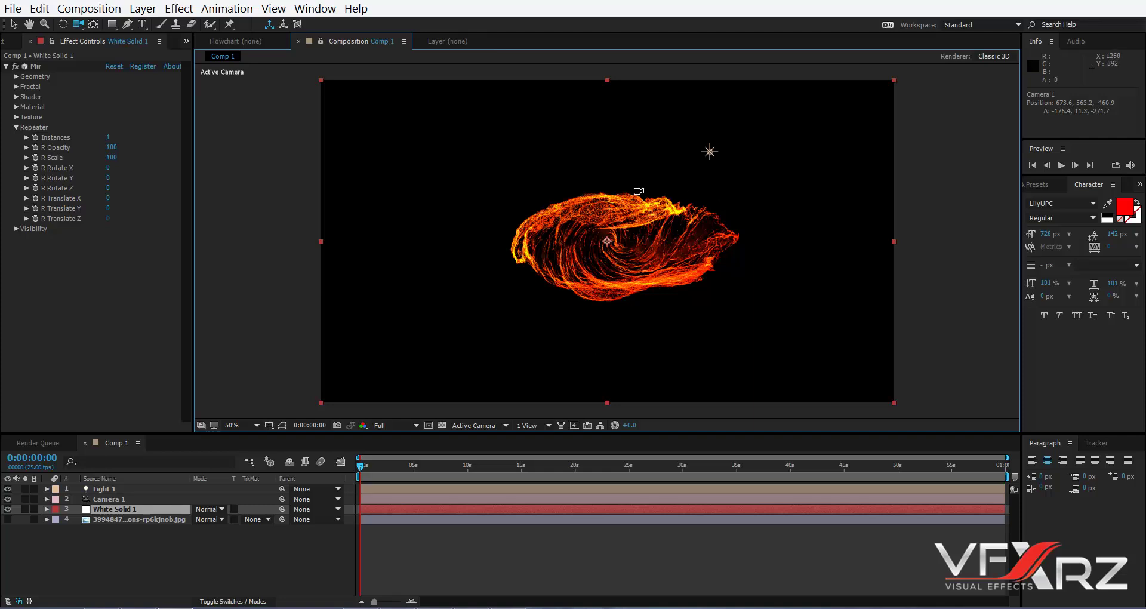
click(67, 141)
drag(109, 136, 119, 135)
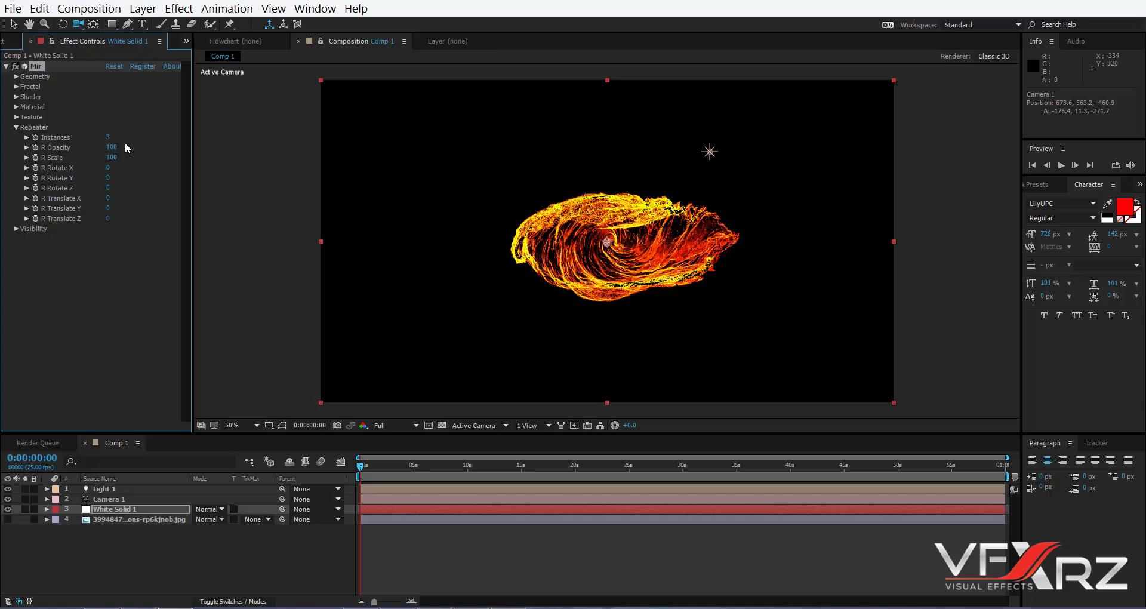
Set the Repeater's R Rotate X to 124, R Rotate Y to 90, R Rotate Z to 92, R Scale to 101 and R Opacity to 41.
drag(109, 167, 218, 203)
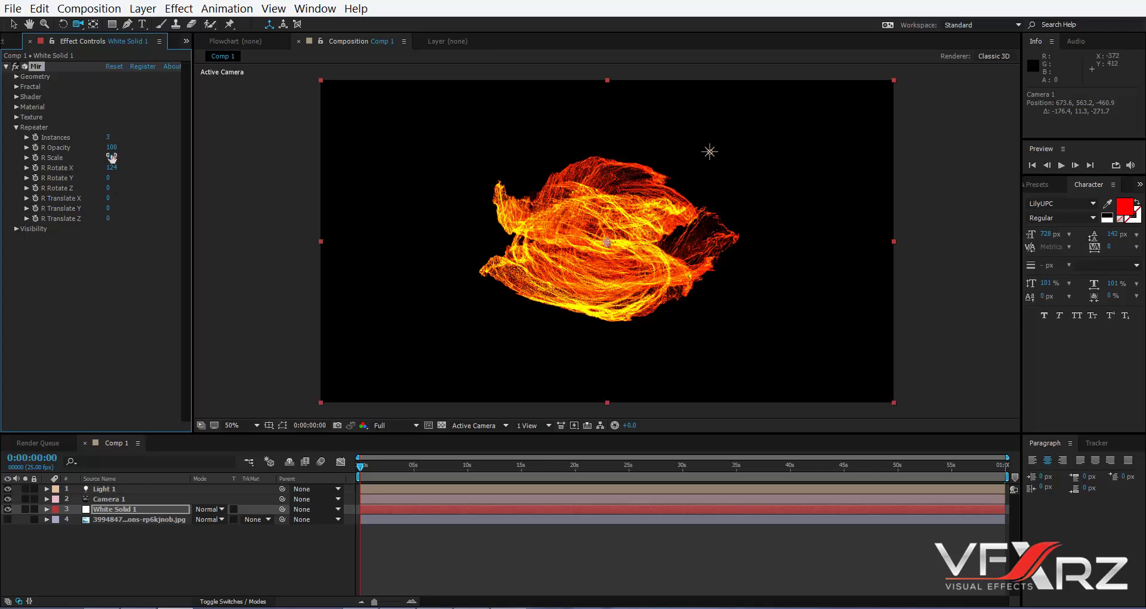
drag(111, 157, 83, 199)
click(107, 188)
drag(111, 147, 22, 161)
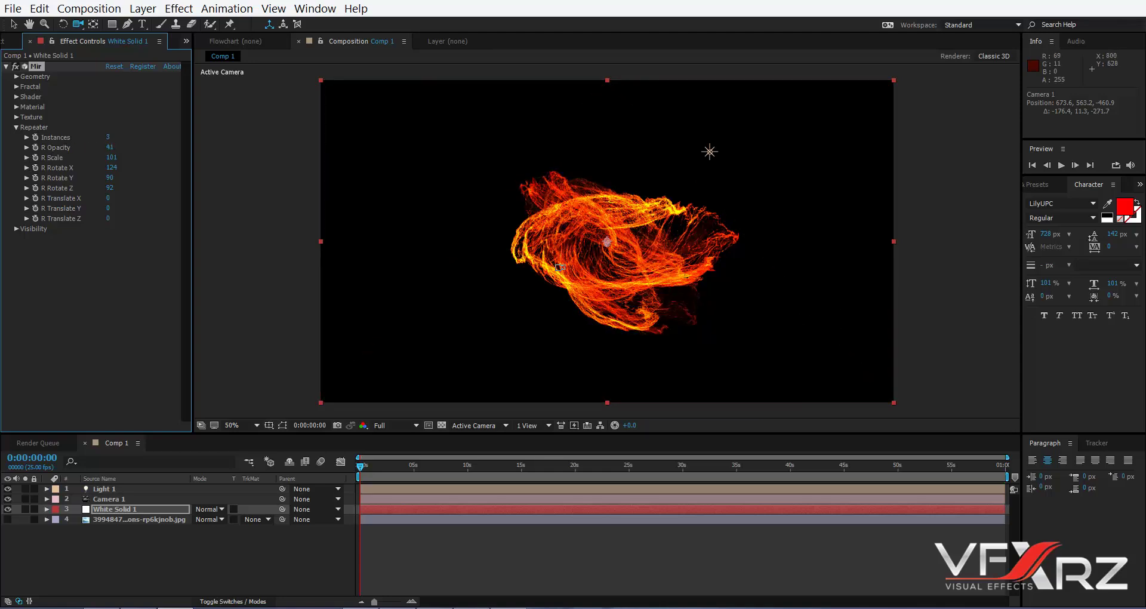
drag(596, 239, 716, 120)
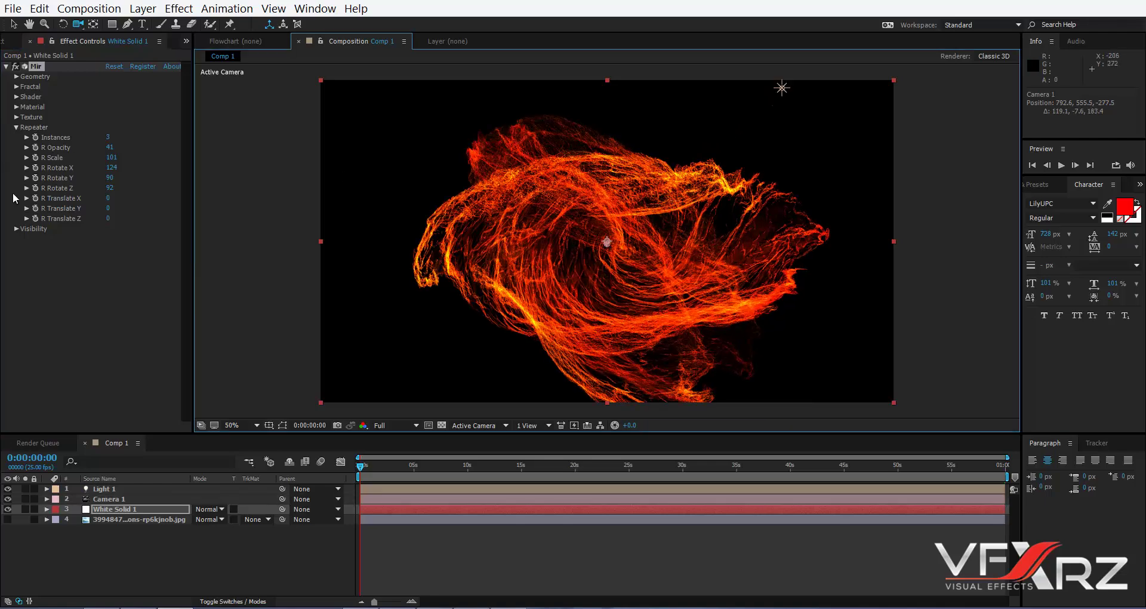
Collapse the Repeater settings, expand Visibility, and examine the mesh with the camera at near and far distances.
click(16, 127)
click(16, 127)
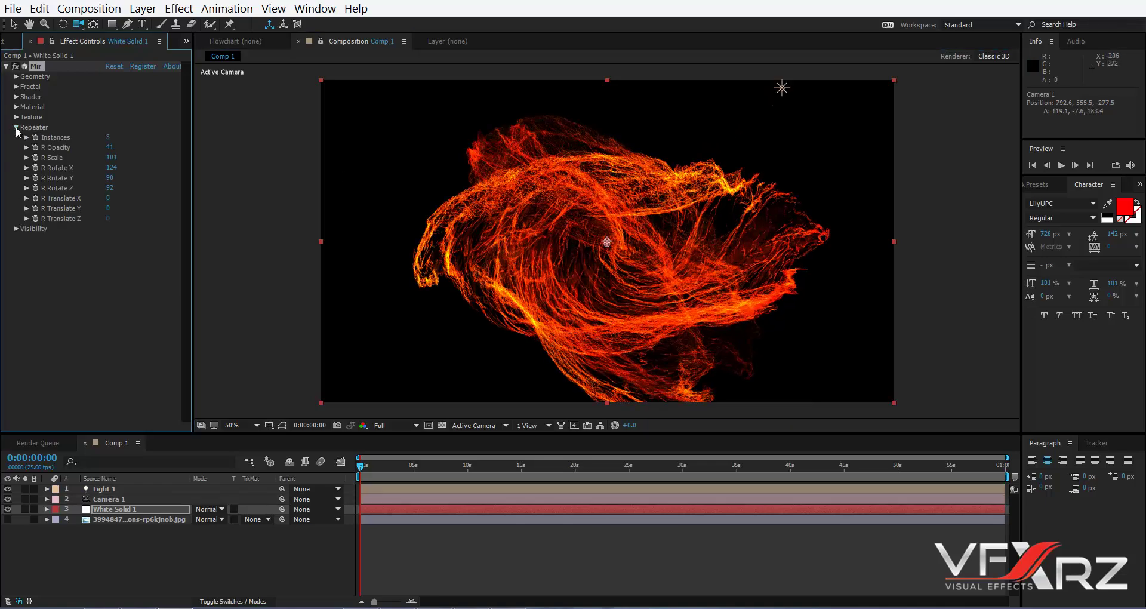
click(16, 127)
click(17, 137)
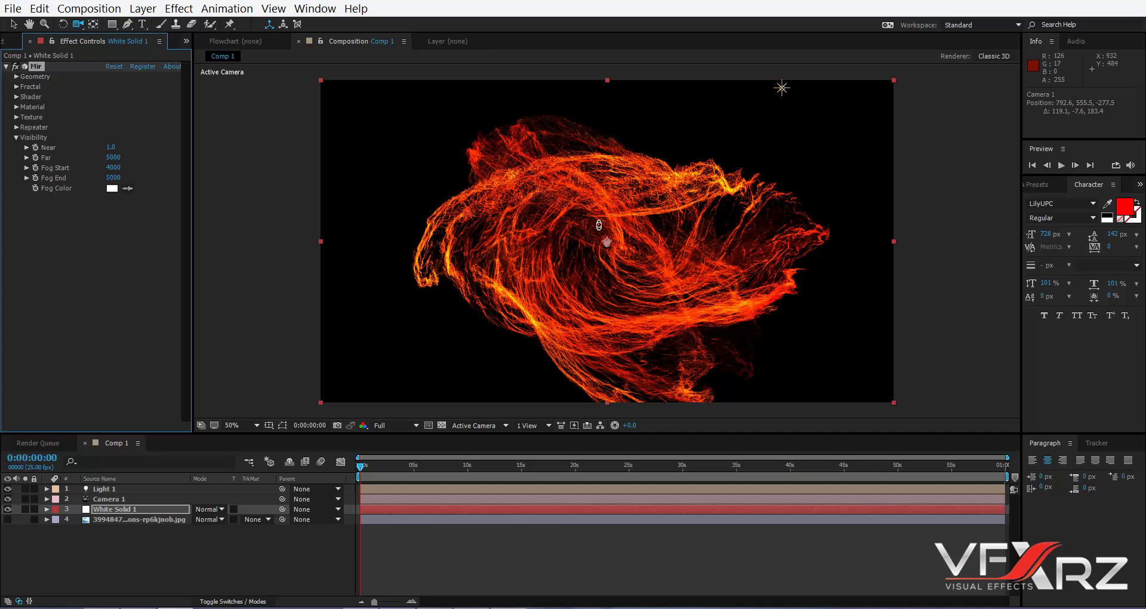
drag(597, 224, 656, 130)
scroll(660, 126, down, 10)
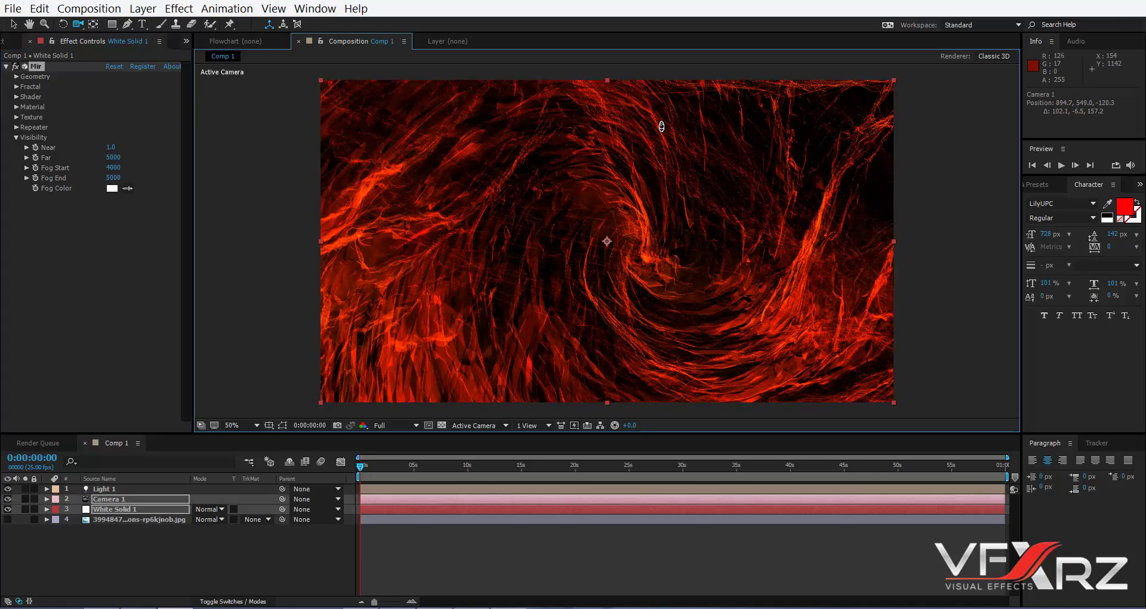
scroll(594, 290, up, 10)
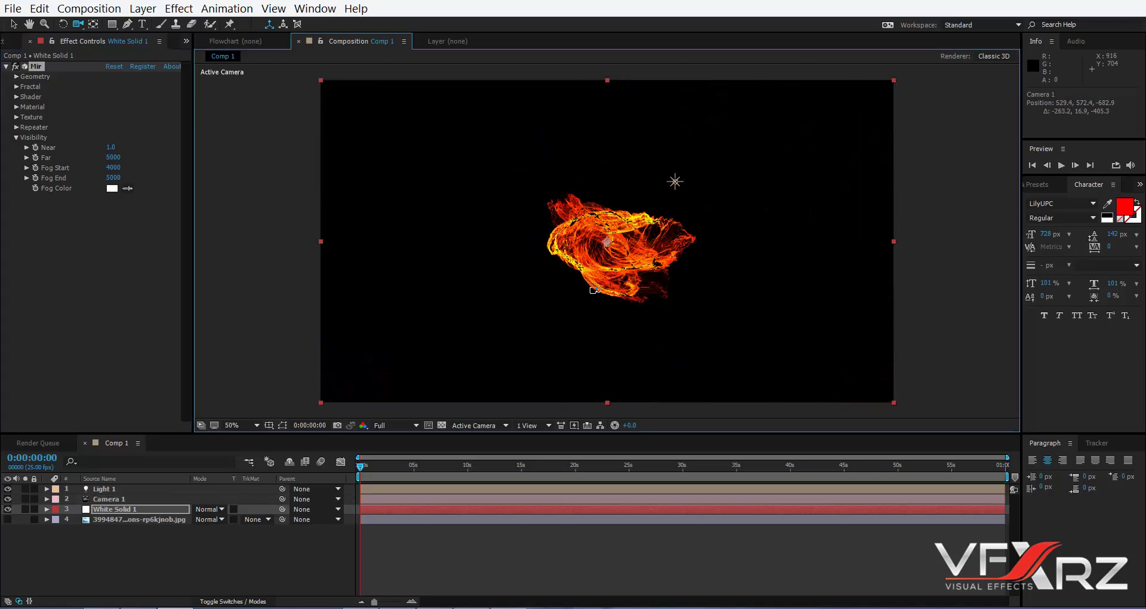
scroll(593, 330, up, 10)
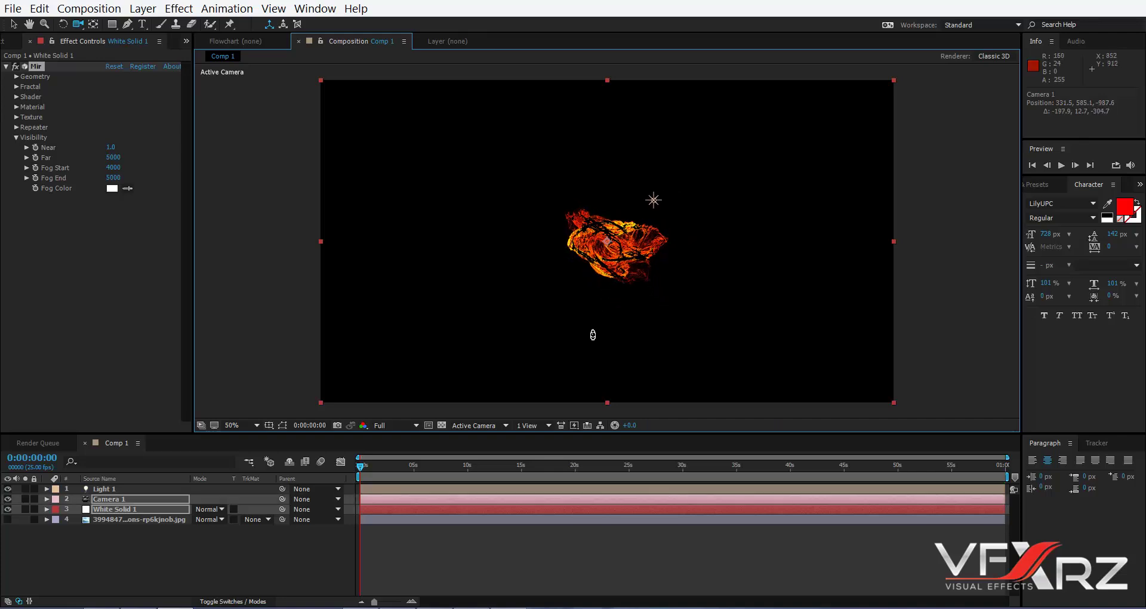
scroll(578, 364, down, 5)
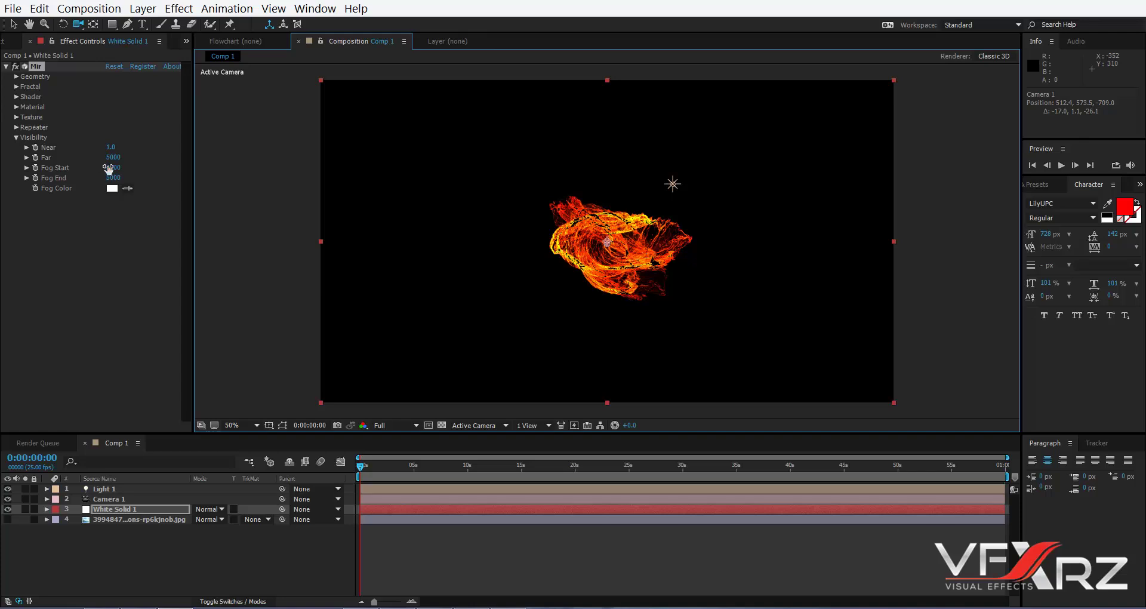
Set Mir's Visibility values to Fog Start 5970, Near 108.1 and Far 22300, and check the mesh at different camera distances.
drag(109, 170, 231, 177)
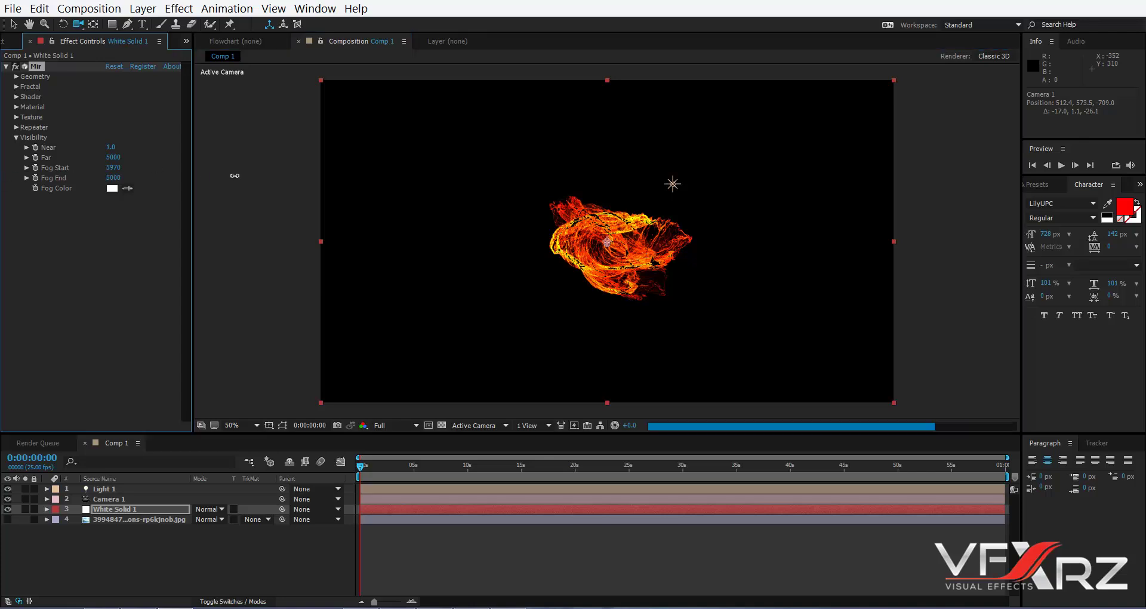
drag(109, 145, 524, 162)
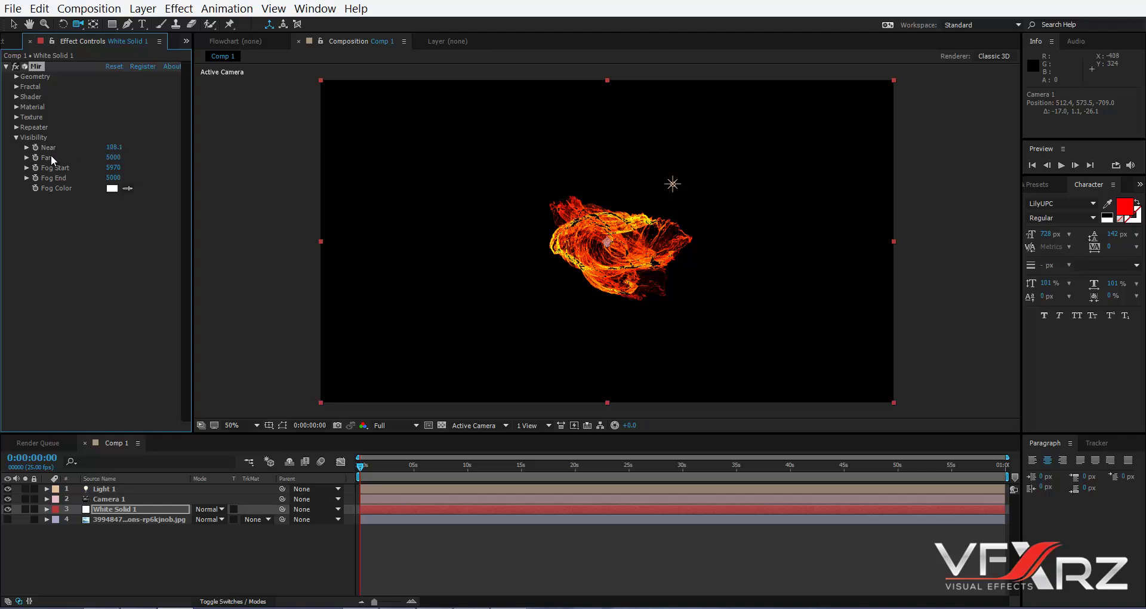
drag(106, 159, 951, 227)
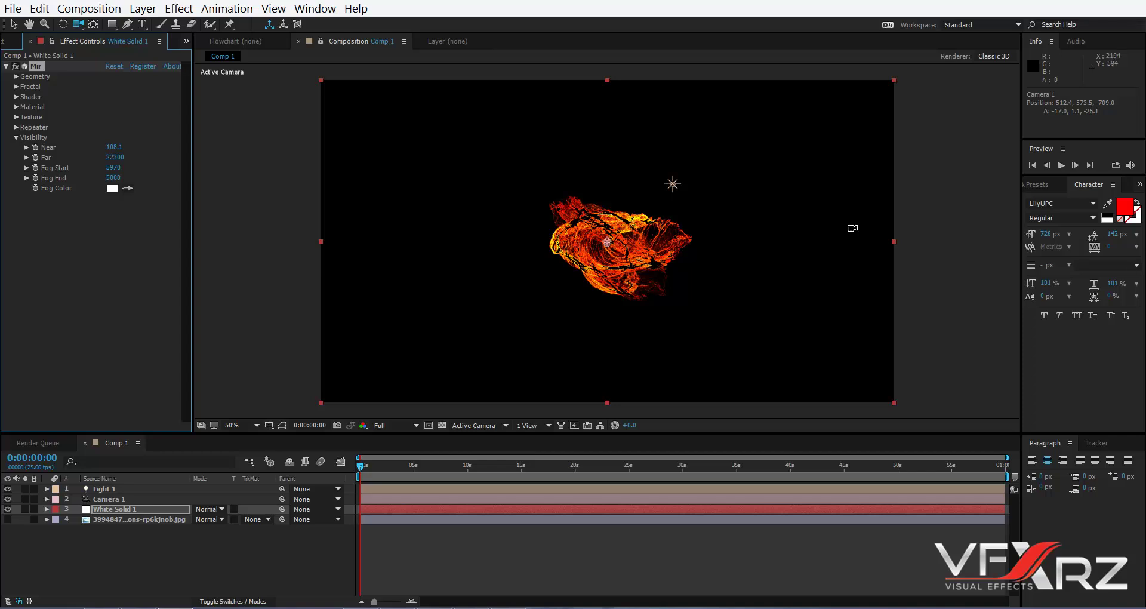
drag(748, 238, 677, 436)
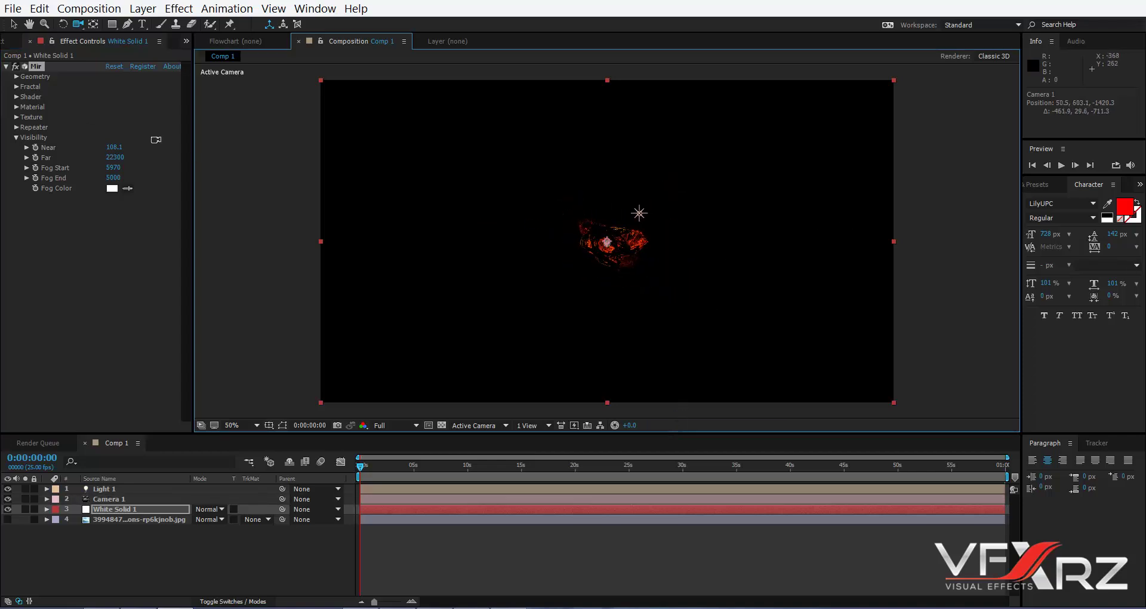
drag(619, 231, 713, 177)
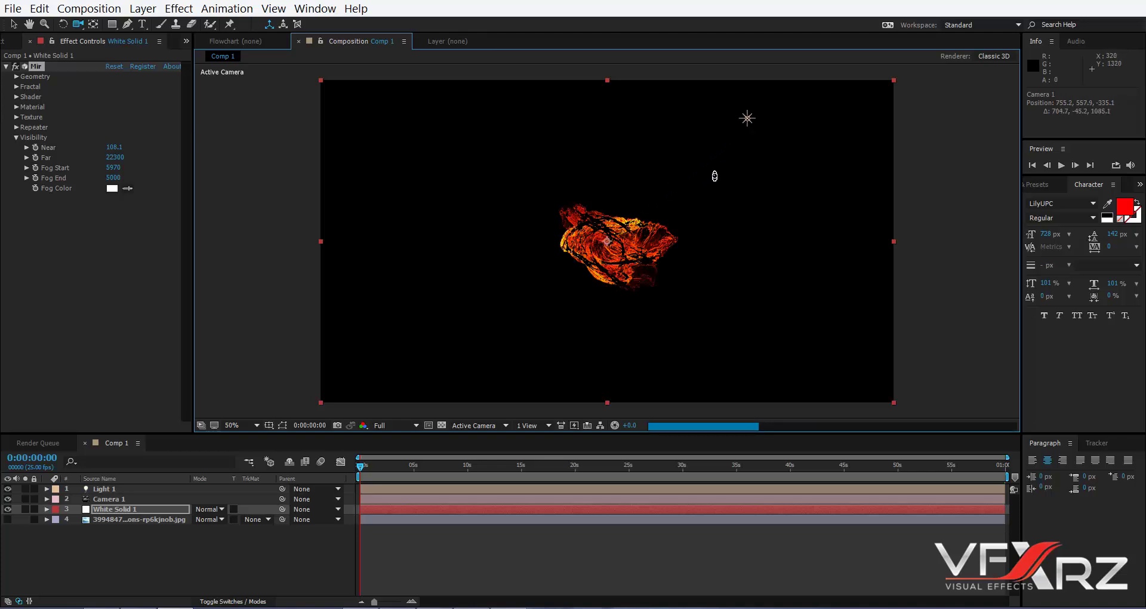